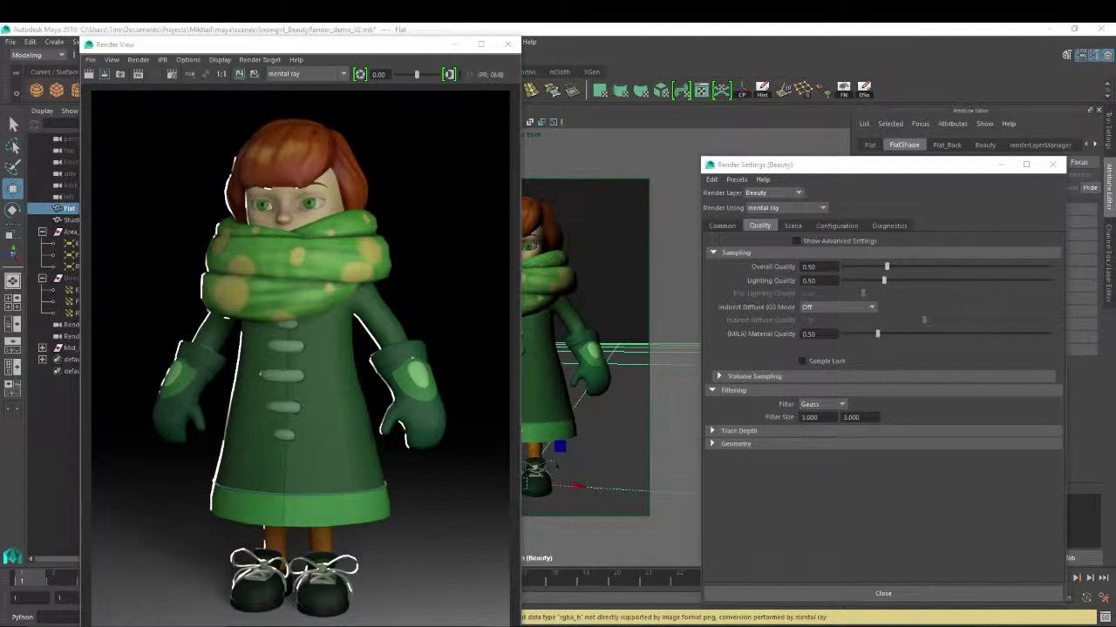
# - Close the Render View and Render Settings windows and switch the workspace to the Hypershade and perspective layout
pyautogui.click(507, 43)
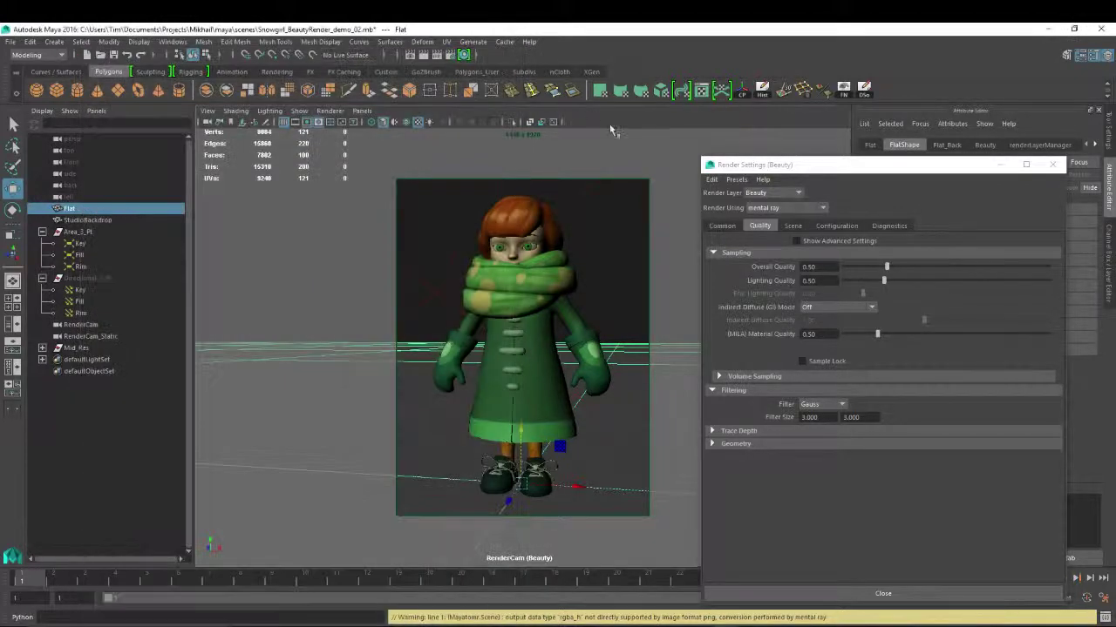
pyautogui.click(1052, 165)
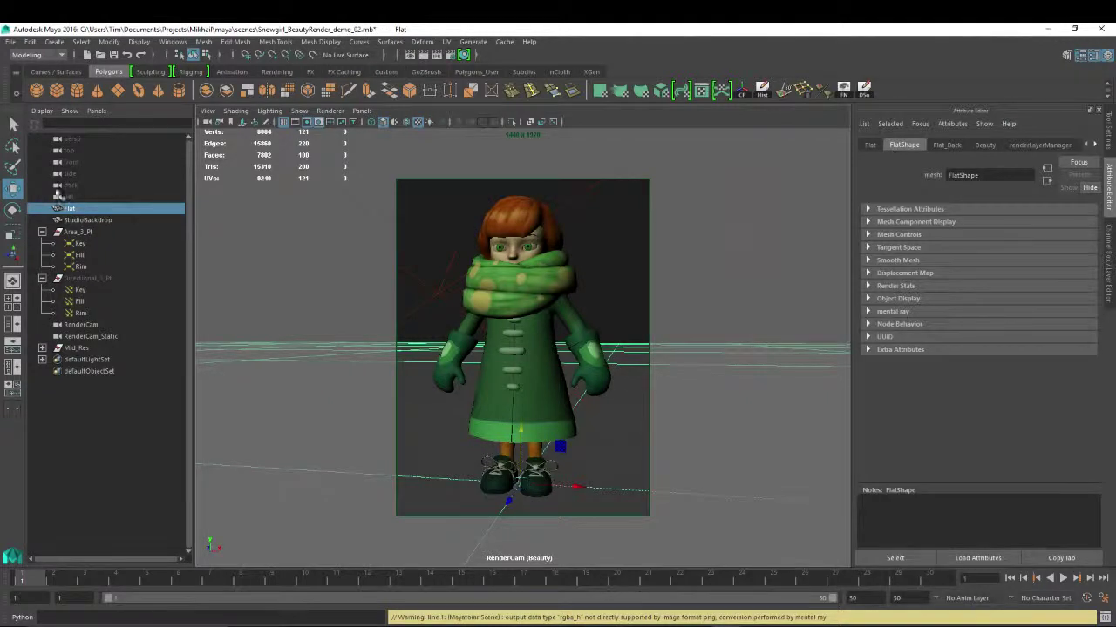
pyautogui.click(13, 367)
pyautogui.moveTo(1115, 187); pyautogui.dragTo(348, 114)
pyautogui.click(14, 369)
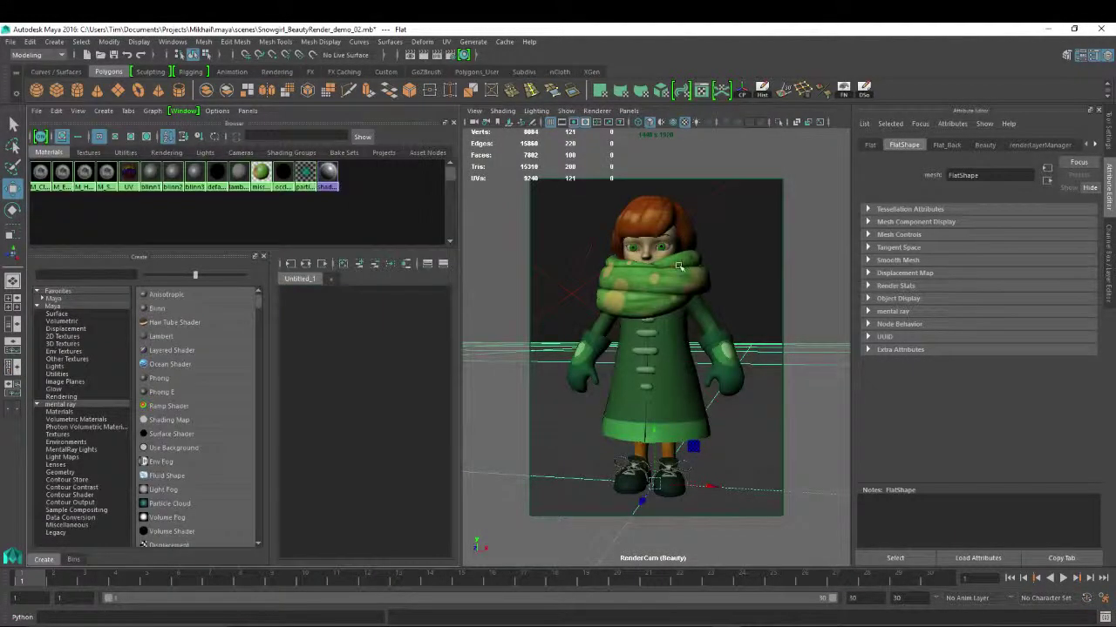
# - Delete the blinn1, blinn2 and blinn3 materials, save the scene and select the character's four M_ materials
pyautogui.click(676, 350)
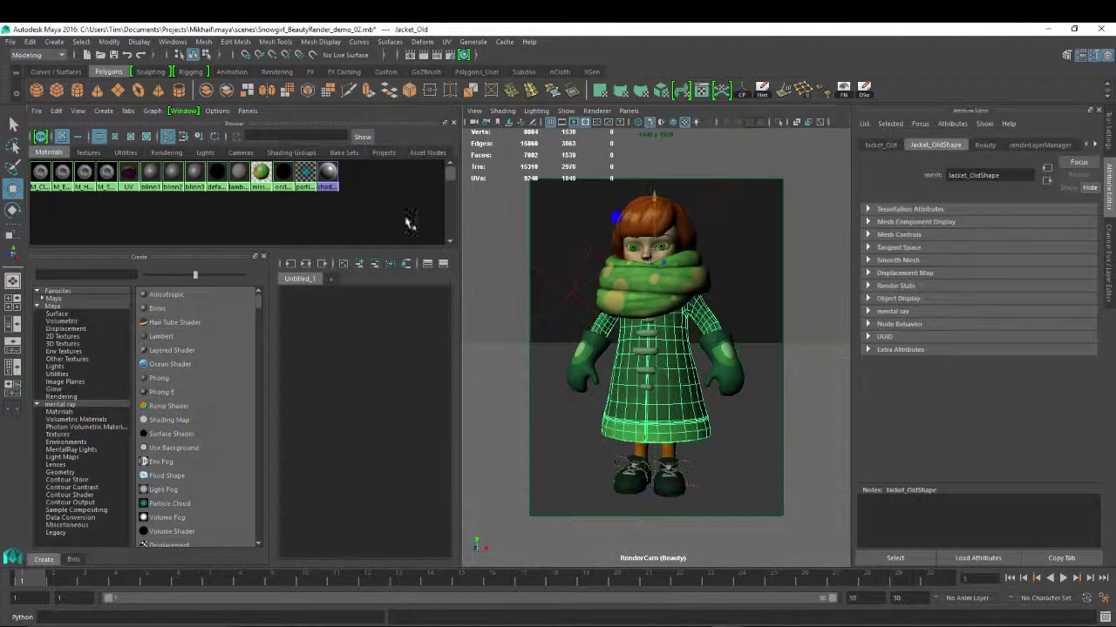
pyautogui.click(197, 178)
pyautogui.press('Delete')
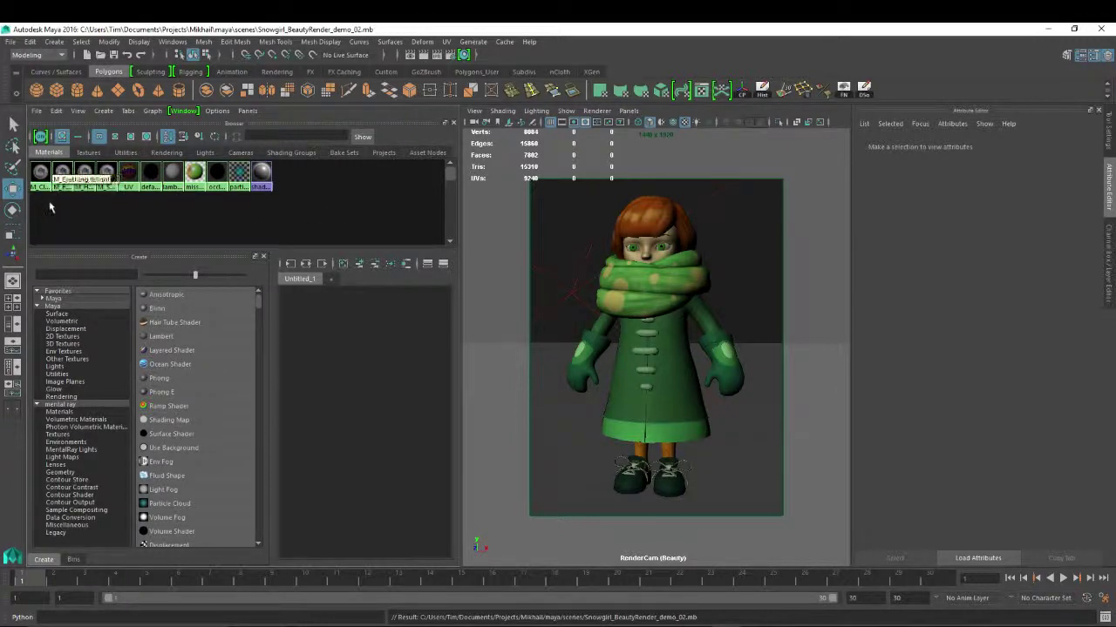
pyautogui.click(40, 173)
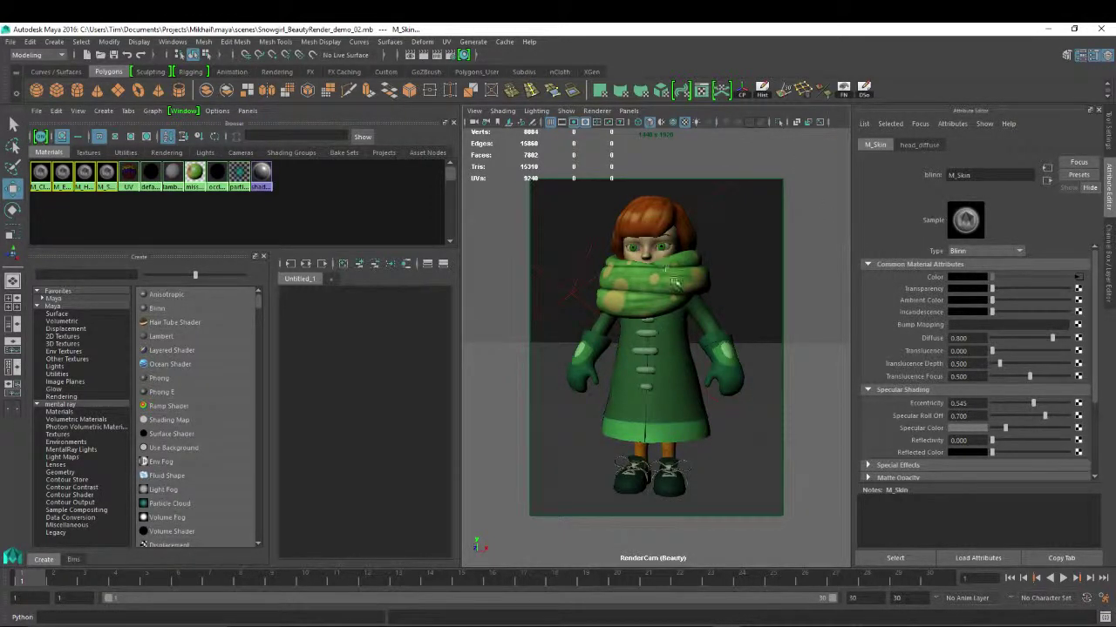
# - Switch to the Outliner and perspective layout and hide the Area_3_Pt light group
pyautogui.press('space')
pyautogui.click(13, 324)
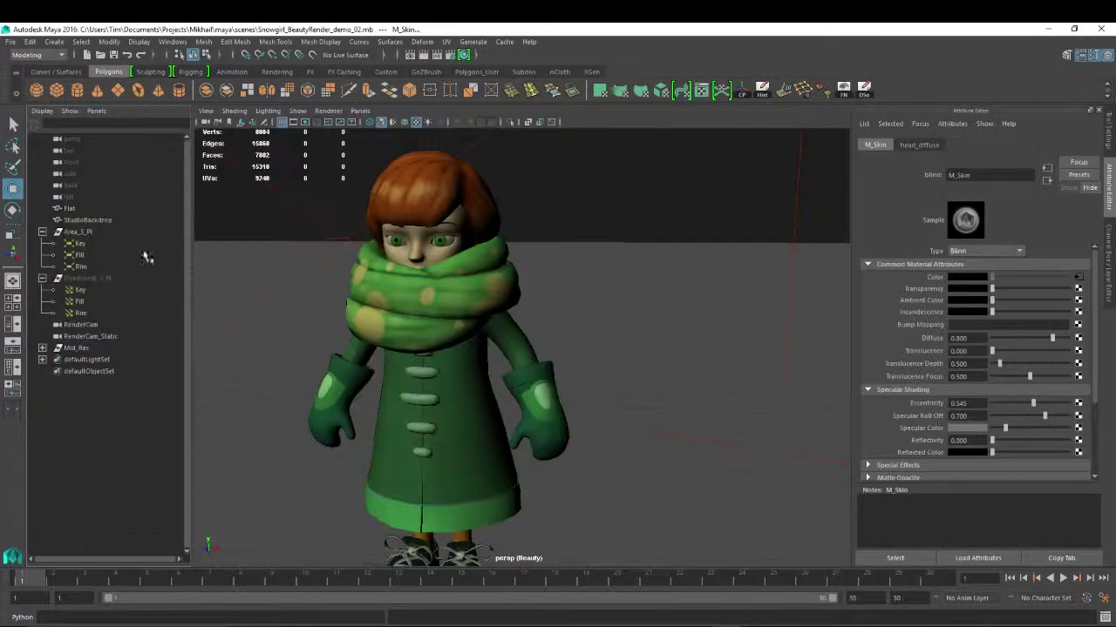
pyautogui.click(88, 278)
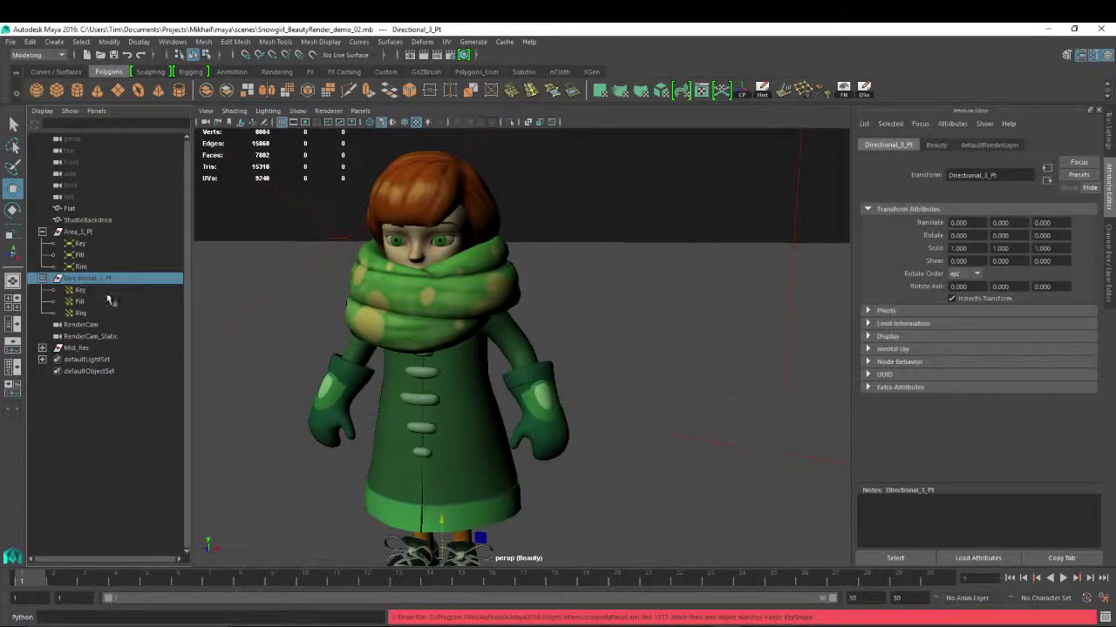
pyautogui.keyDown('ctrl'); pyautogui.click(79, 232); pyautogui.keyUp('ctrl')
pyautogui.hotkey('ctrl', 'h')
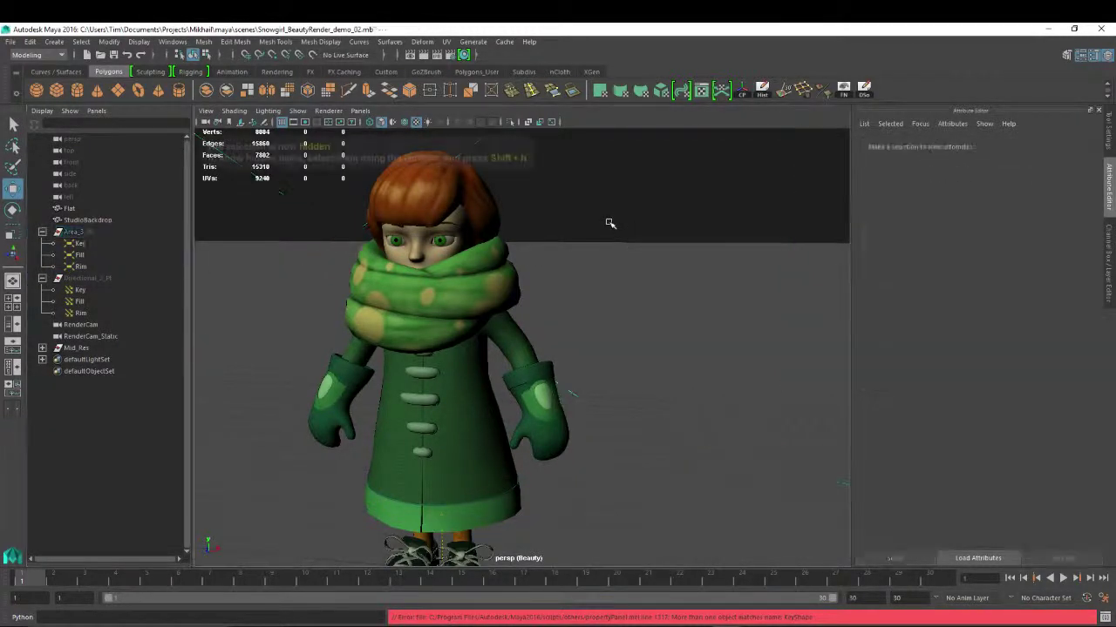
# - Set the Visibility of the Directional_3_Pt light group to on
pyautogui.click(80, 278)
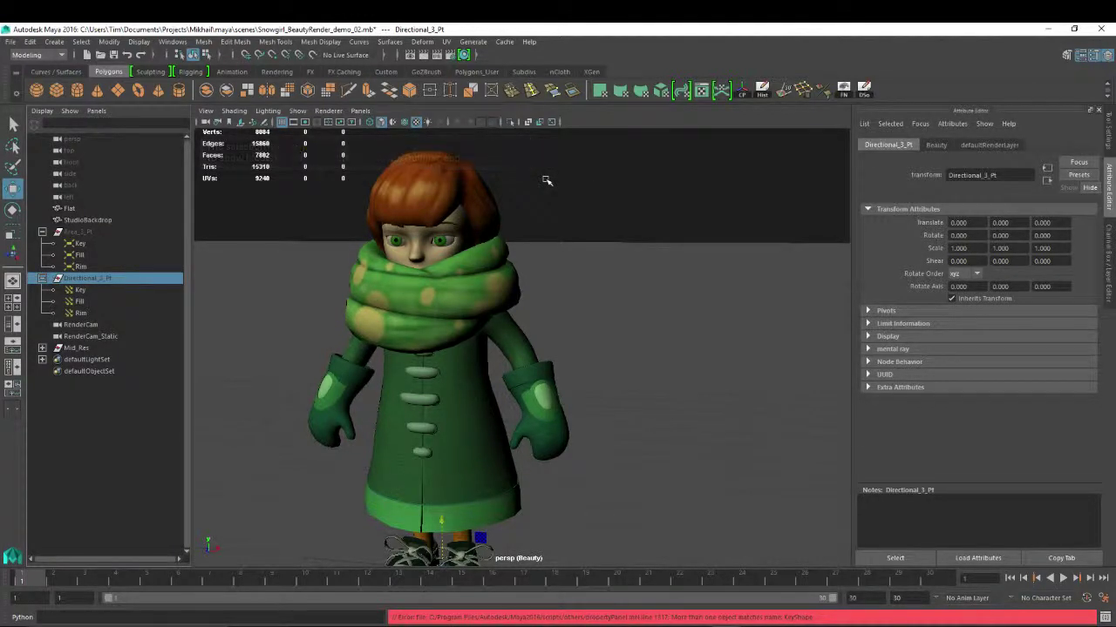
pyautogui.hotkey('ctrl', 'a')
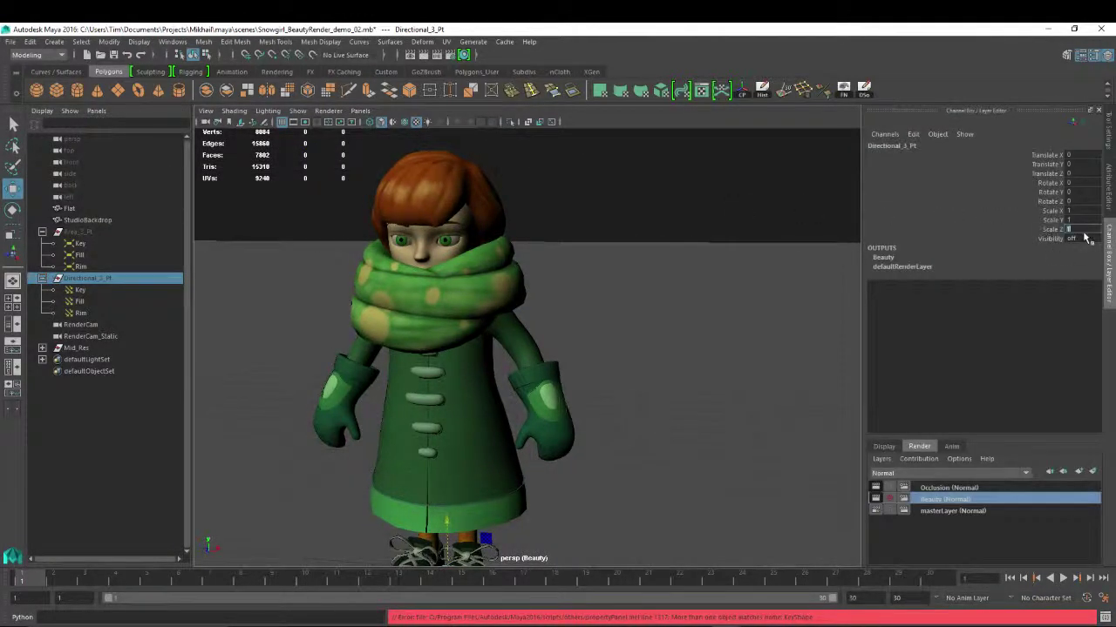
pyautogui.write('1')
pyautogui.press('Return')
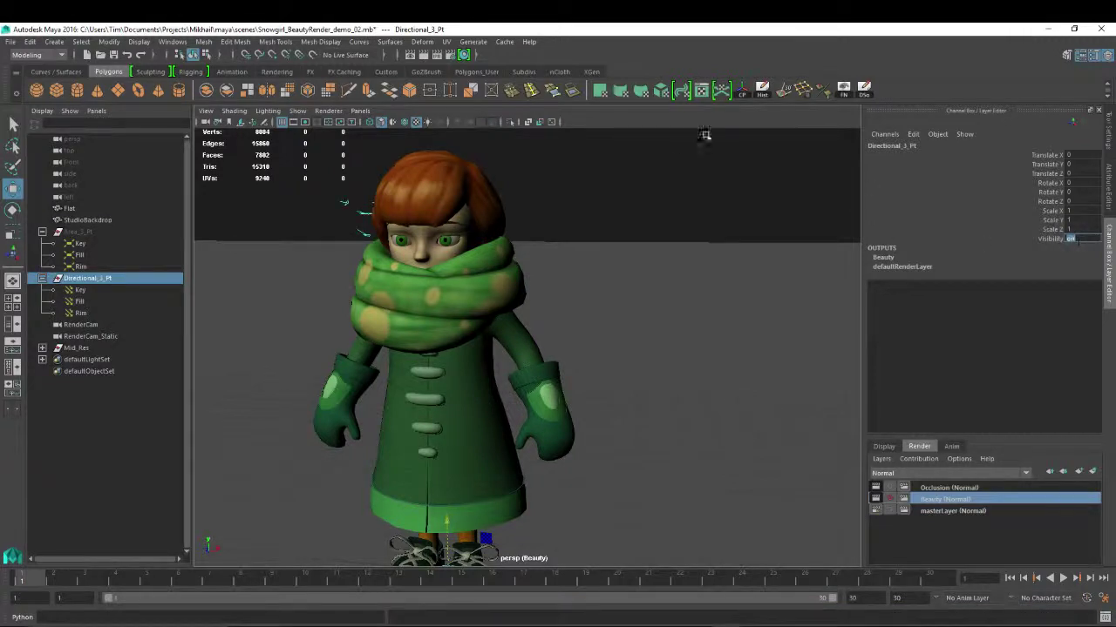
# - Try displaying the character with all scene lights and the Viewport 2.0 renderer
pyautogui.press('7')
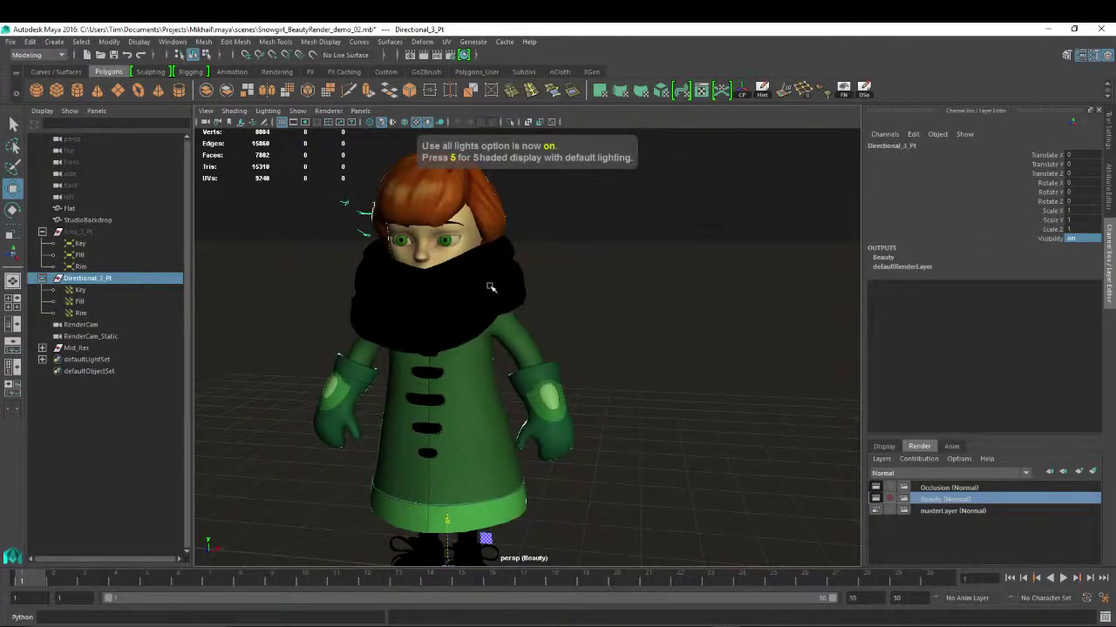
pyautogui.keyDown('alt'); pyautogui.moveTo(630, 286); pyautogui.dragTo(554, 258); pyautogui.keyUp('alt')
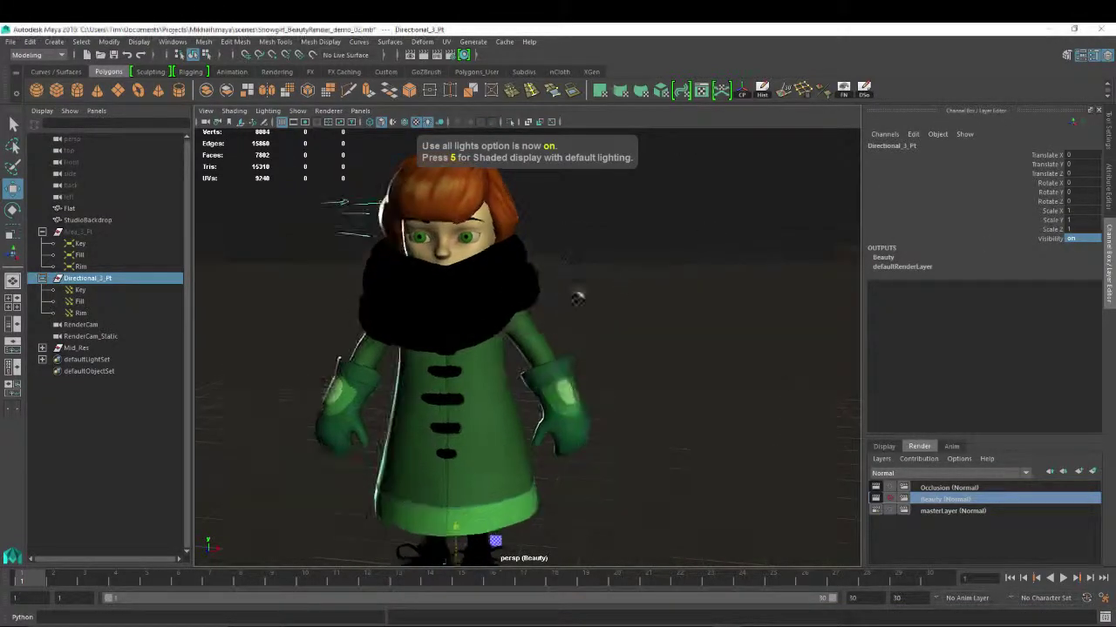
pyautogui.click(327, 113)
pyautogui.click(338, 132)
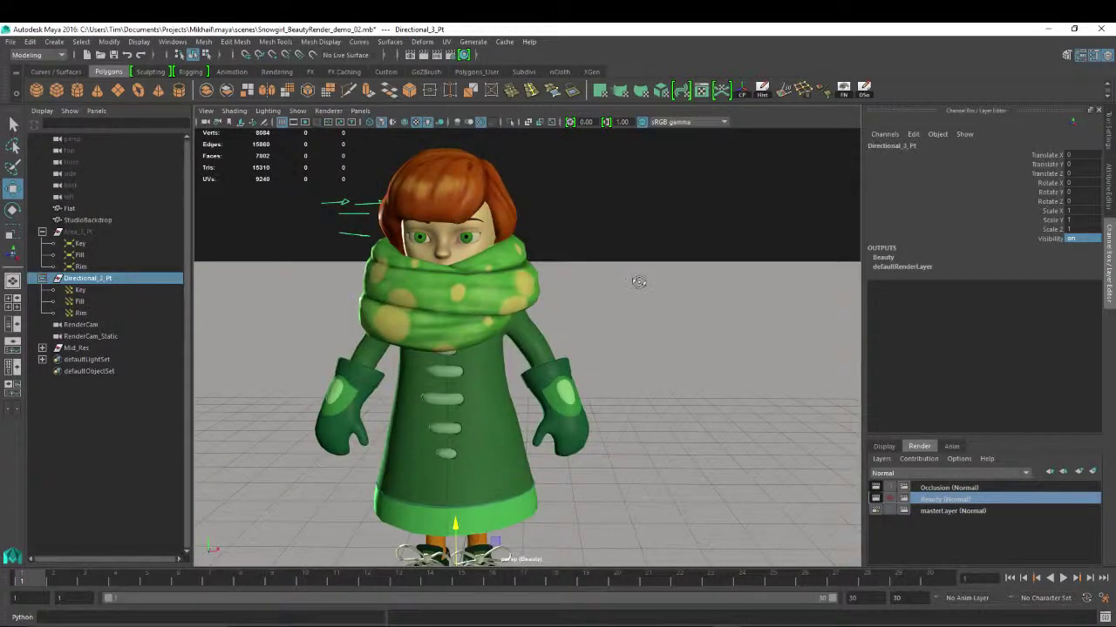
pyautogui.keyDown('alt'); pyautogui.moveTo(544, 275); pyautogui.dragTo(602, 306); pyautogui.keyUp('alt')
pyautogui.click(336, 113)
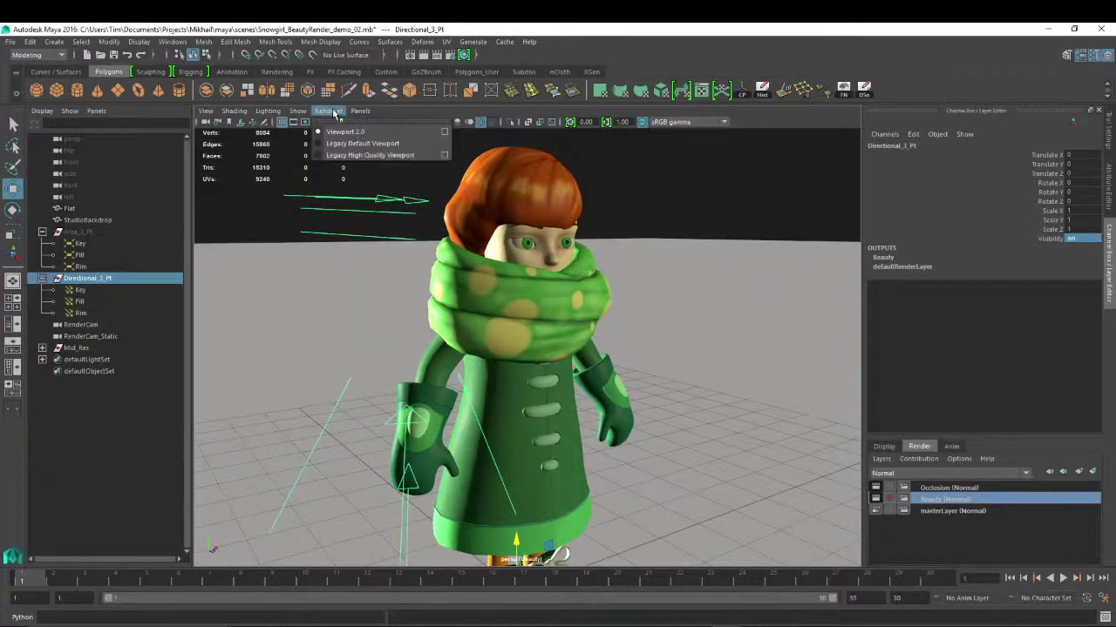
pyautogui.click(337, 114)
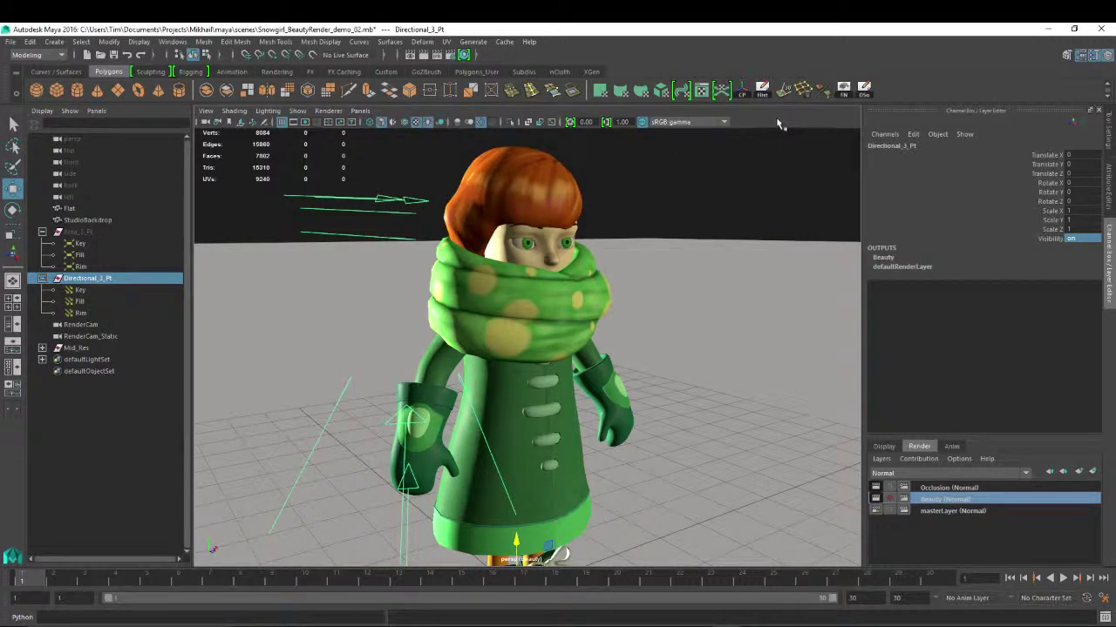
# - Set the perspective view to textured shading without scene lights and use the Legacy High Quality Viewport renderer
pyautogui.press('6')
pyautogui.moveTo(663, 313)
pyautogui.keyDown('alt'); pyautogui.mouseDown()
pyautogui.moveTo(635, 303)
pyautogui.moveTo(575, 312)
pyautogui.mouseUp(); pyautogui.keyUp('alt')
pyautogui.click(328, 111)
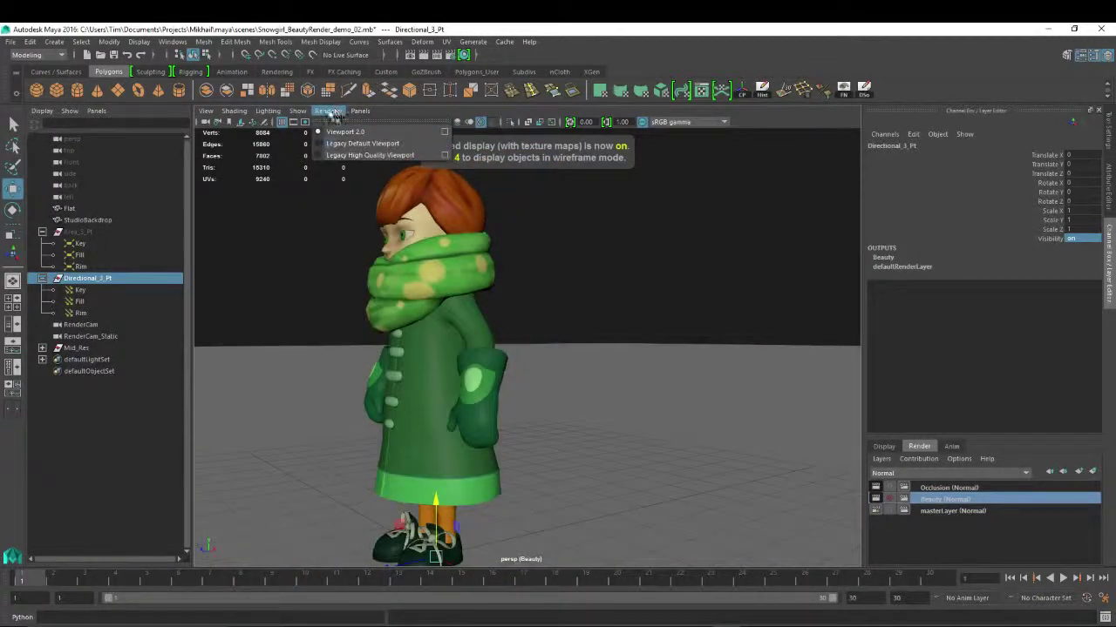
pyautogui.click(341, 157)
# - Examine the shading of the character's face, hair, scarf and coat from several angles and distances
pyautogui.keyDown('alt'); pyautogui.moveTo(319, 324); pyautogui.dragTo(456, 334); pyautogui.keyUp('alt')
pyautogui.keyDown('alt'); pyautogui.moveTo(631, 301); pyautogui.dragTo(640, 331, button='middle'); pyautogui.keyUp('alt')
pyautogui.keyDown('alt'); pyautogui.moveTo(640, 332); pyautogui.dragTo(586, 336); pyautogui.keyUp('alt')
pyautogui.keyDown('alt'); pyautogui.moveTo(586, 337); pyautogui.dragTo(610, 338, button='right'); pyautogui.keyUp('alt')
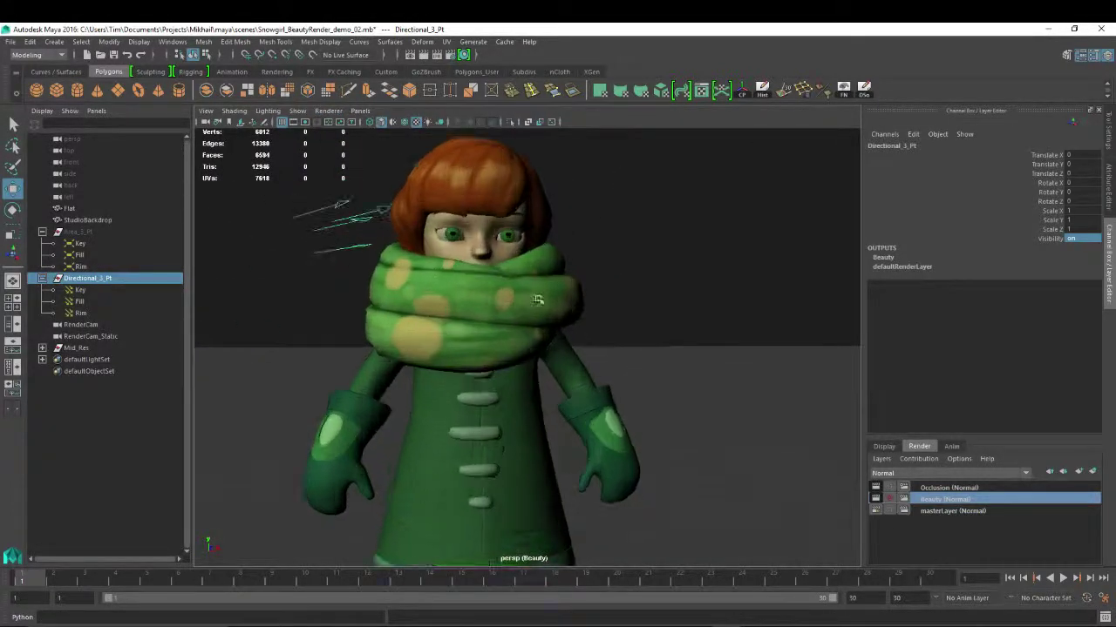
pyautogui.keyDown('alt'); pyautogui.moveTo(514, 284); pyautogui.dragTo(515, 341, button='middle'); pyautogui.keyUp('alt')
pyautogui.keyDown('alt'); pyautogui.moveTo(470, 341); pyautogui.dragTo(536, 341, button='right'); pyautogui.keyUp('alt')
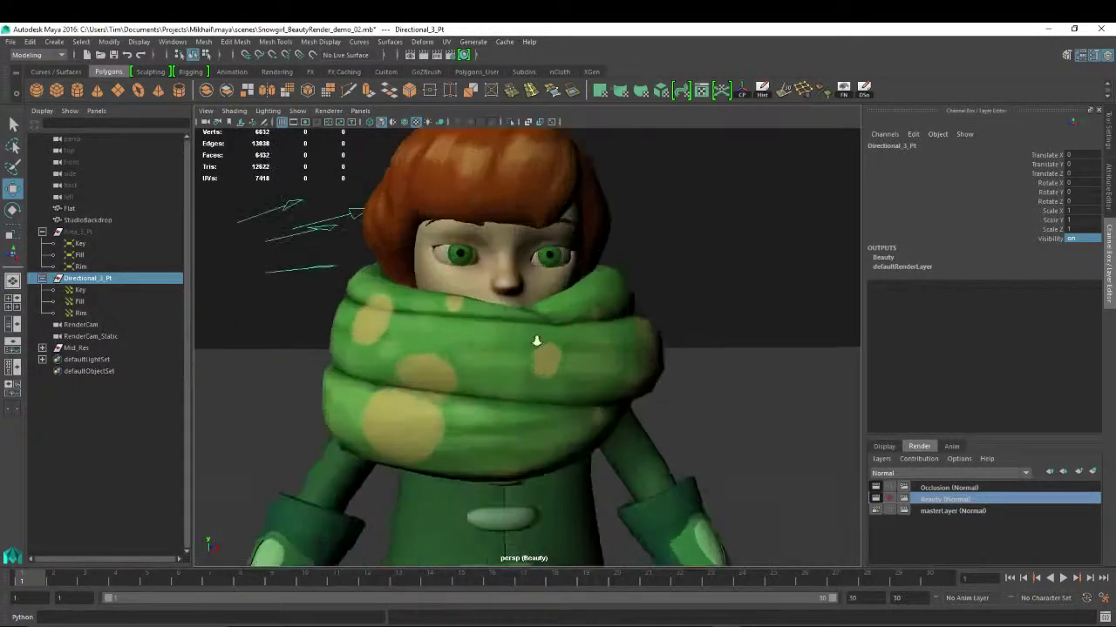
pyautogui.keyDown('alt'); pyautogui.moveTo(660, 349); pyautogui.dragTo(340, 311); pyautogui.keyUp('alt')
pyautogui.keyDown('alt'); pyautogui.moveTo(340, 311); pyautogui.dragTo(418, 342, button='right'); pyautogui.keyUp('alt')
pyautogui.keyDown('alt'); pyautogui.moveTo(543, 355); pyautogui.dragTo(519, 349, button='right'); pyautogui.keyUp('alt')
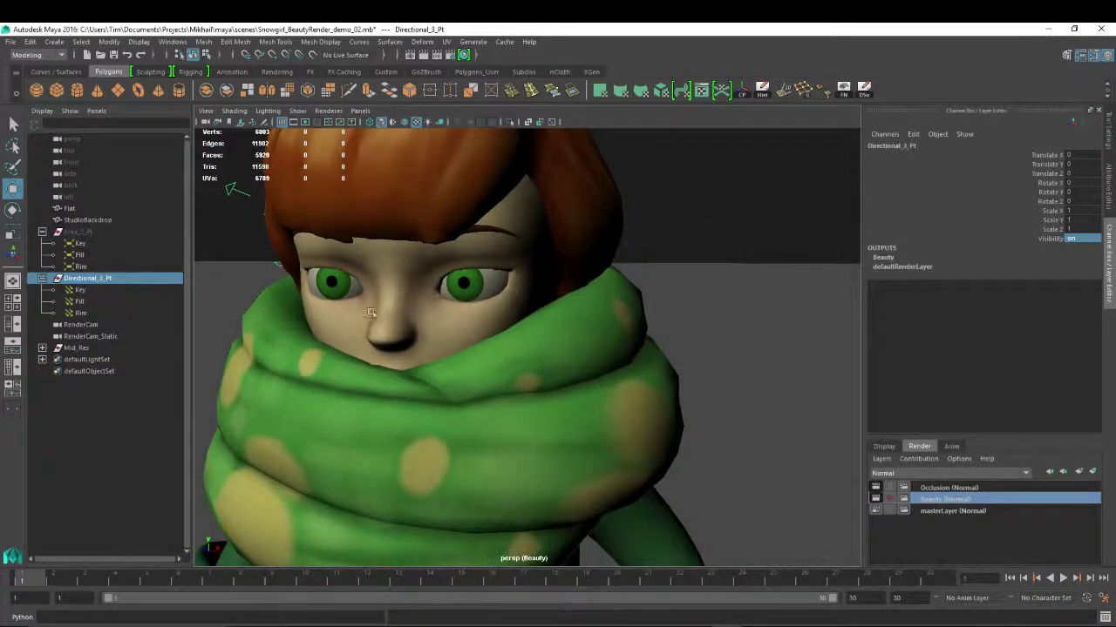
pyautogui.keyDown('alt'); pyautogui.moveTo(410, 329); pyautogui.dragTo(637, 308, button='right'); pyautogui.keyUp('alt')
pyautogui.keyDown('alt'); pyautogui.moveTo(637, 308); pyautogui.dragTo(551, 288); pyautogui.keyUp('alt')
pyautogui.keyDown('alt'); pyautogui.moveTo(527, 305); pyautogui.dragTo(552, 322, button='right'); pyautogui.keyUp('alt')
pyautogui.keyDown('alt'); pyautogui.moveTo(553, 322); pyautogui.dragTo(575, 241); pyautogui.keyUp('alt')
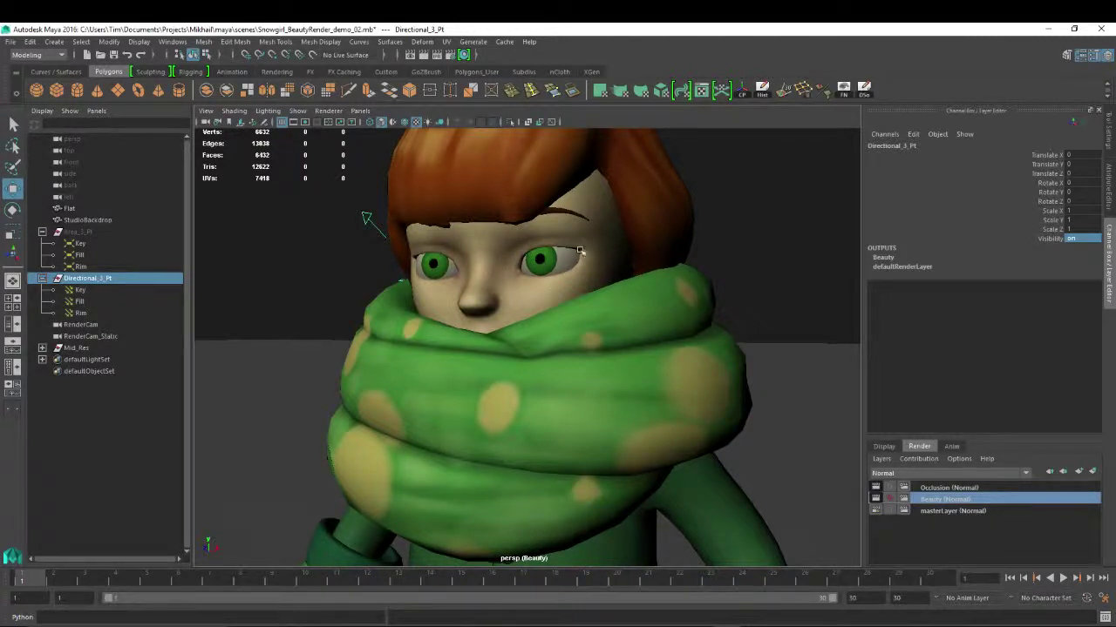
pyautogui.keyDown('alt'); pyautogui.moveTo(590, 233); pyautogui.dragTo(605, 266); pyautogui.keyUp('alt')
pyautogui.keyDown('alt'); pyautogui.moveTo(605, 267); pyautogui.dragTo(515, 376, button='right'); pyautogui.keyUp('alt')
pyautogui.keyDown('alt'); pyautogui.moveTo(515, 376); pyautogui.dragTo(551, 256, button='middle'); pyautogui.keyUp('alt')
pyautogui.keyDown('alt'); pyautogui.moveTo(551, 256); pyautogui.dragTo(483, 258, button='right'); pyautogui.keyUp('alt')
pyautogui.keyDown('alt'); pyautogui.moveTo(483, 258); pyautogui.dragTo(516, 264); pyautogui.keyUp('alt')
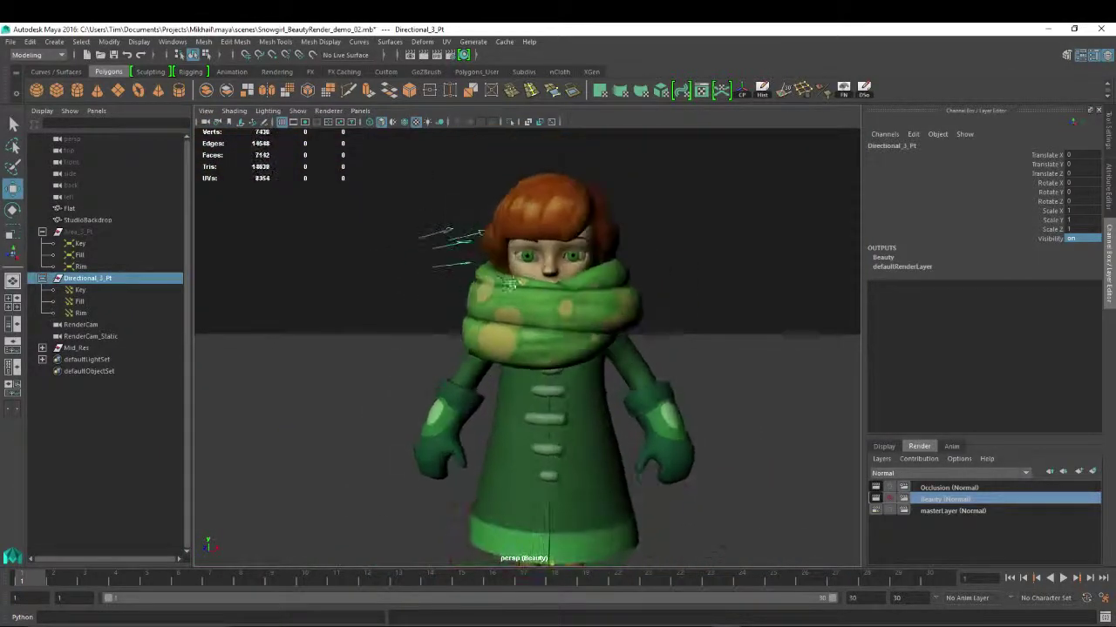
# - In the Hypershade layout, map a file texture using Clothing_S.jpg to the Specular Color of M_Clothing
pyautogui.click(13, 370)
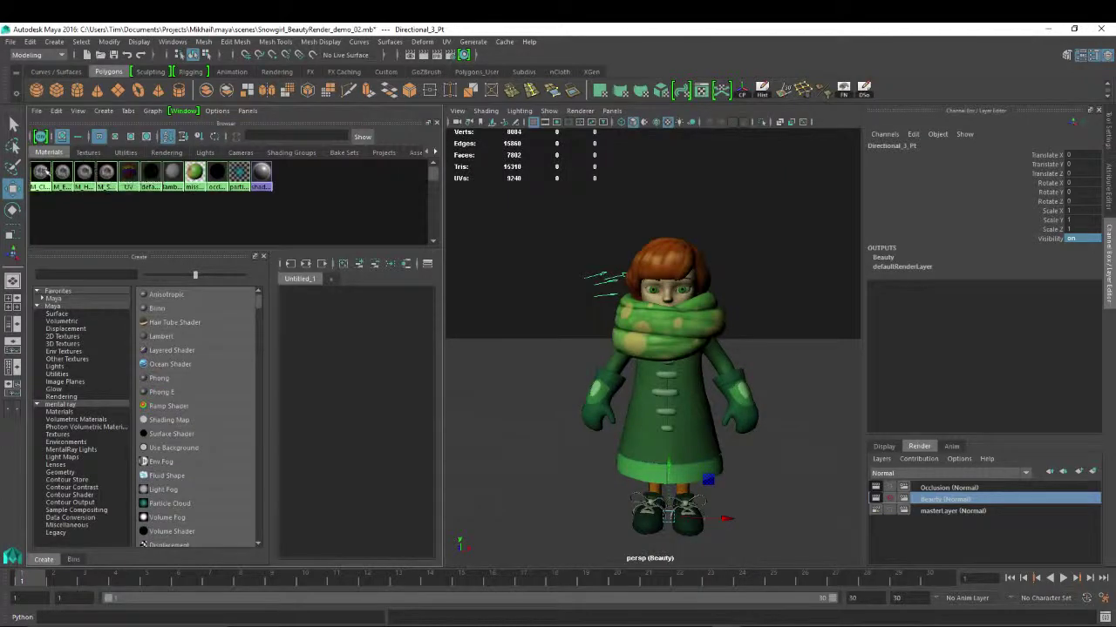
pyautogui.doubleClick(40, 172)
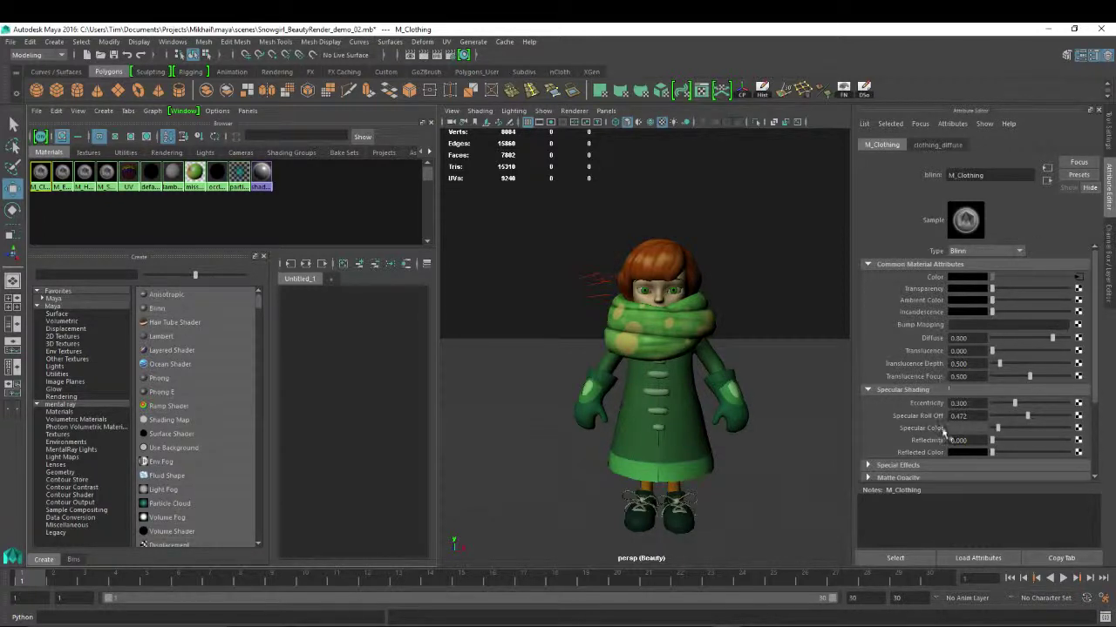
pyautogui.click(1079, 433)
pyautogui.click(455, 223)
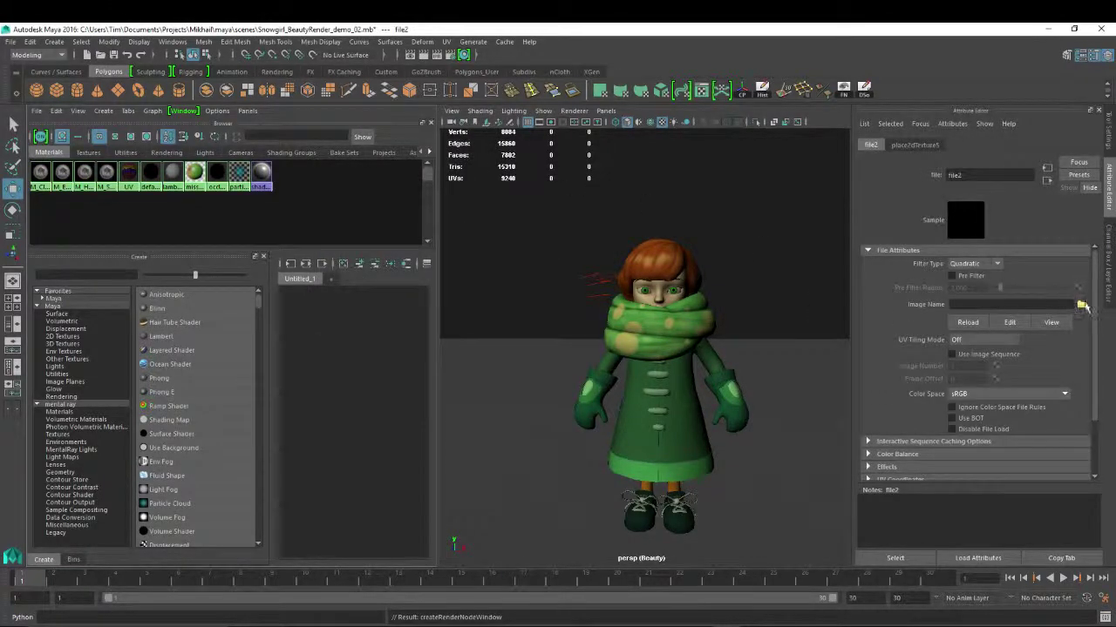
pyautogui.click(1081, 304)
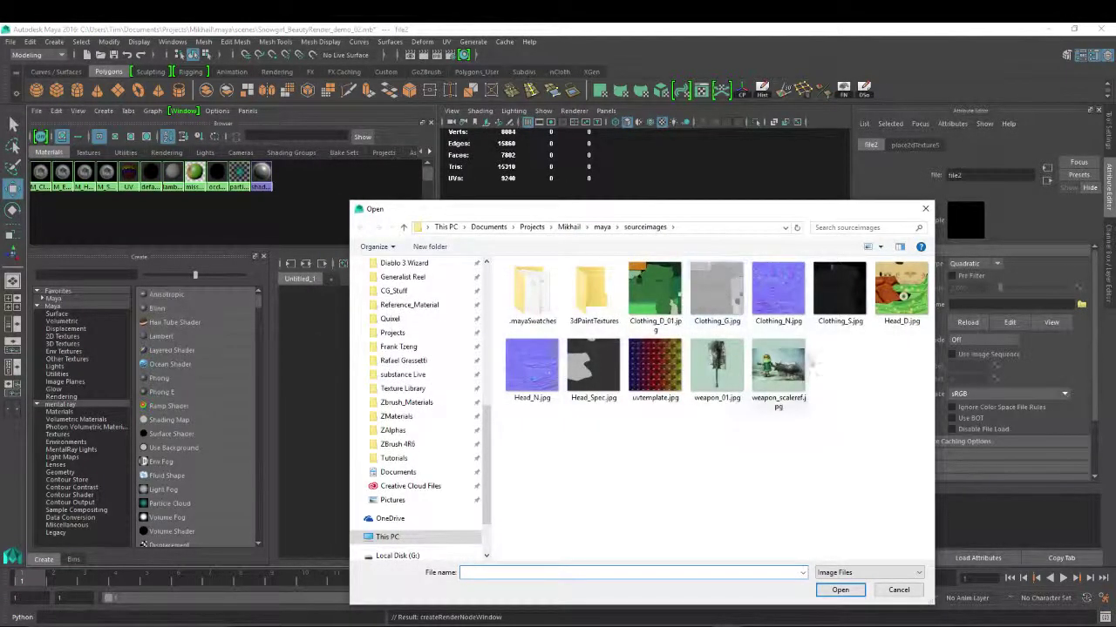
pyautogui.doubleClick(839, 292)
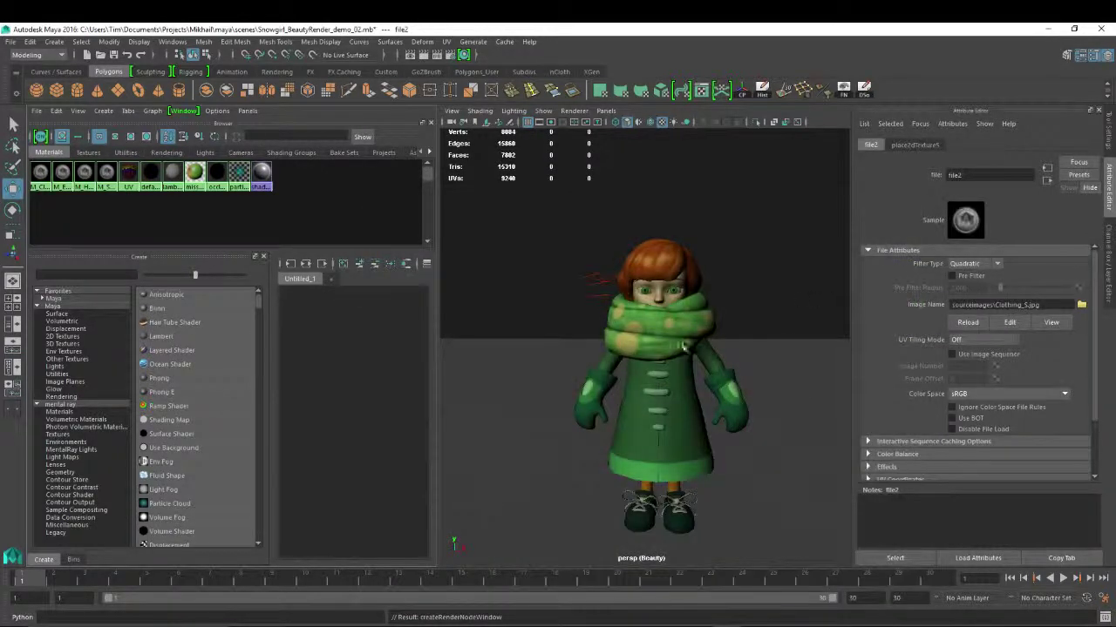
# - Map a file texture to the Bump Mapping of M_Clothing and set its bump node to Tangent Space Normals
pyautogui.keyDown('alt'); pyautogui.moveTo(707, 317); pyautogui.dragTo(660, 295, button='middle'); pyautogui.keyUp('alt')
pyautogui.keyDown('alt'); pyautogui.moveTo(660, 295); pyautogui.dragTo(694, 319, button='right'); pyautogui.keyUp('alt')
pyautogui.keyDown('alt'); pyautogui.moveTo(694, 319); pyautogui.dragTo(729, 331, button='middle'); pyautogui.keyUp('alt')
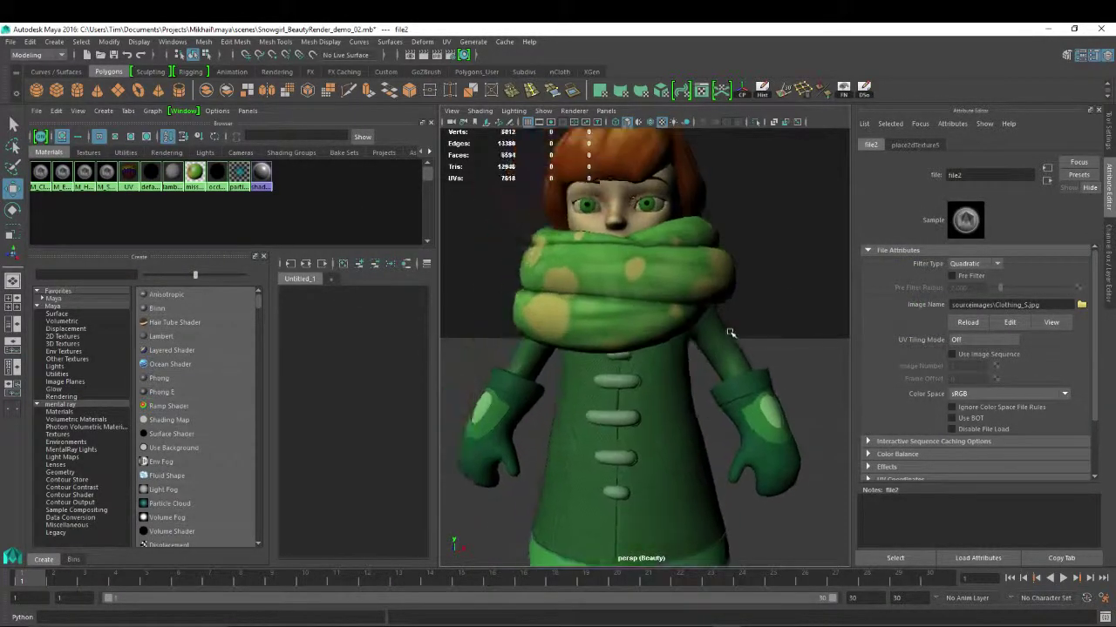
pyautogui.keyDown('alt'); pyautogui.moveTo(730, 333); pyautogui.dragTo(707, 347, button='right'); pyautogui.keyUp('alt')
pyautogui.scroll(-8, 707, 347)
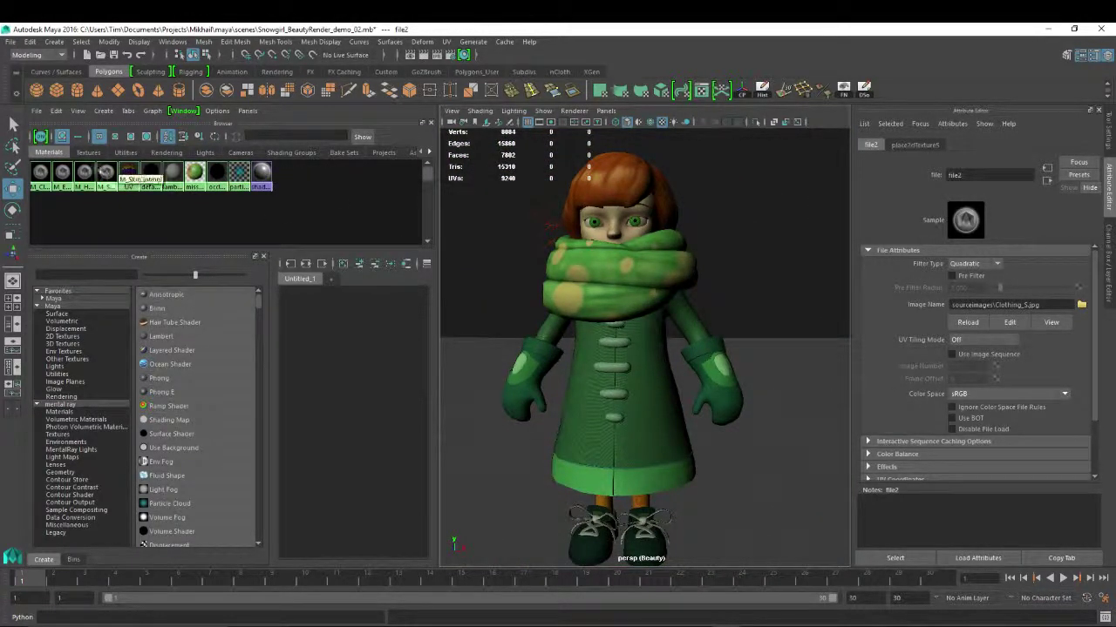
pyautogui.click(41, 175)
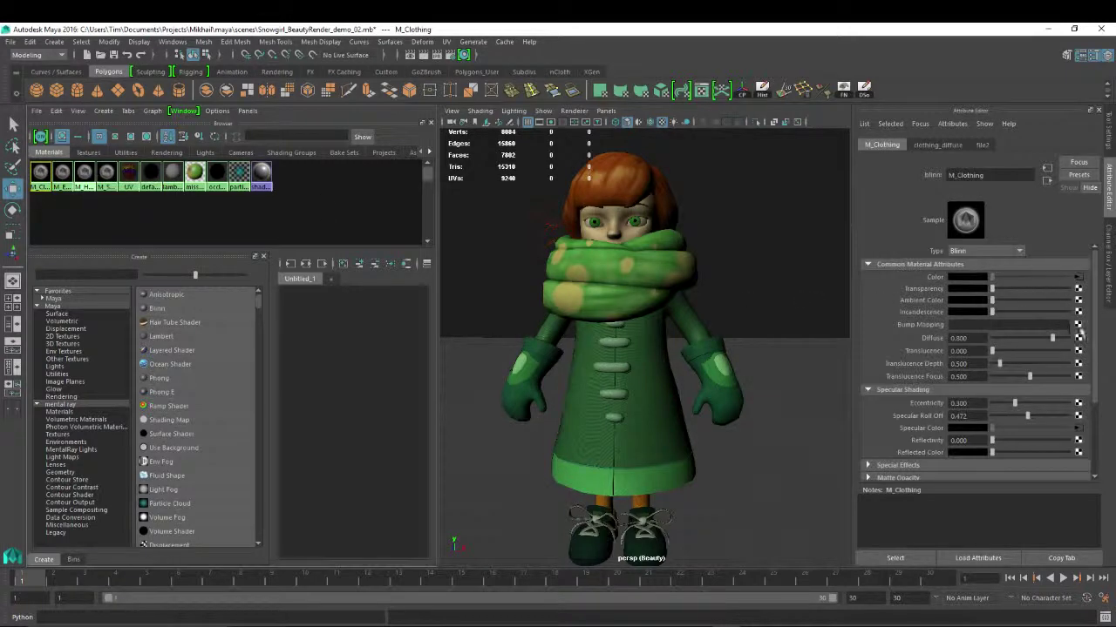
pyautogui.click(1078, 325)
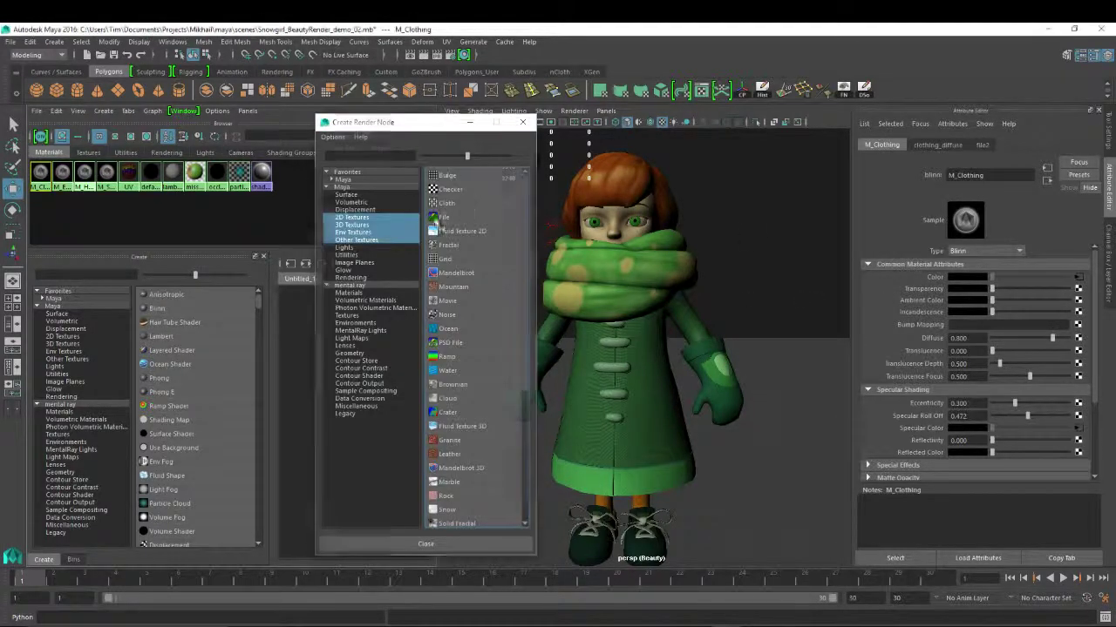
pyautogui.click(436, 223)
pyautogui.click(1002, 289)
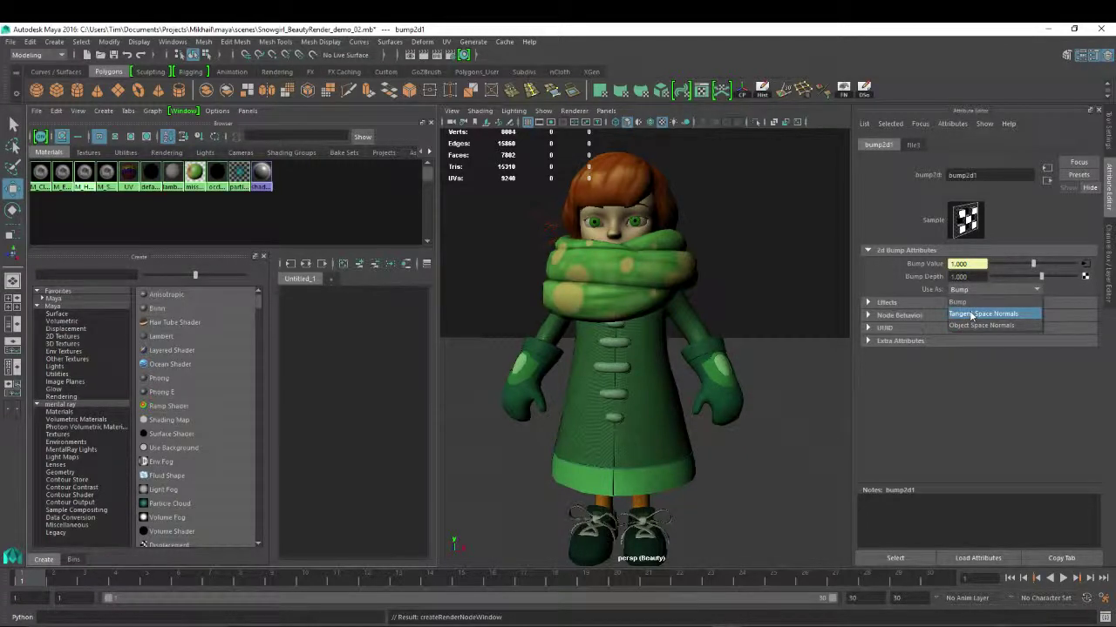
pyautogui.click(971, 315)
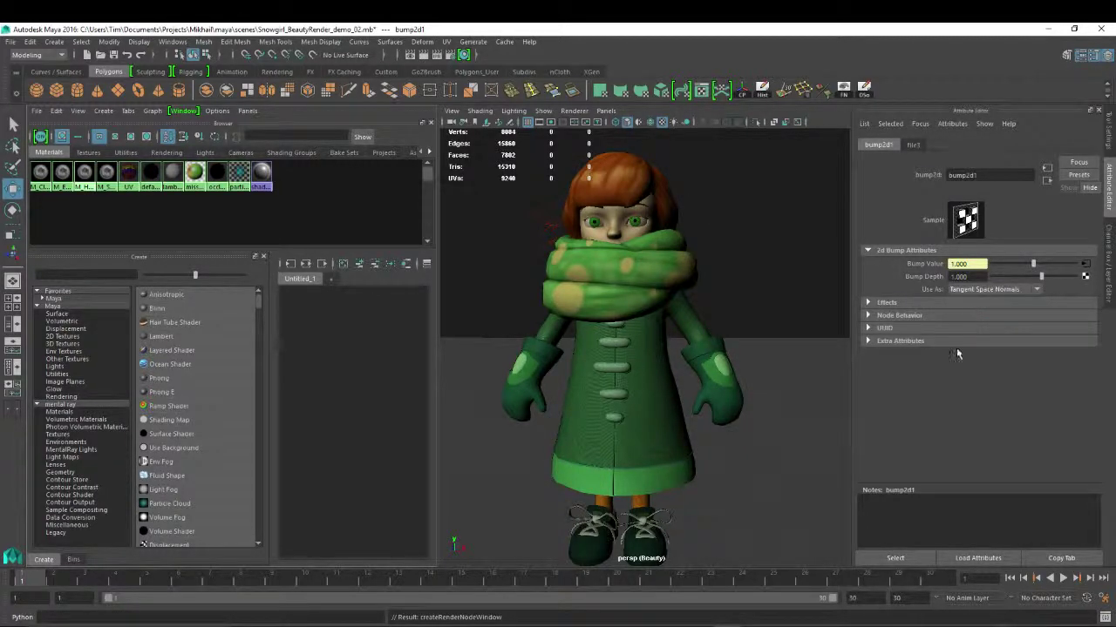
# - Load Clothing_N.jpg as the image of the clothing bump node's file texture
pyautogui.click(1089, 263)
pyautogui.click(1081, 305)
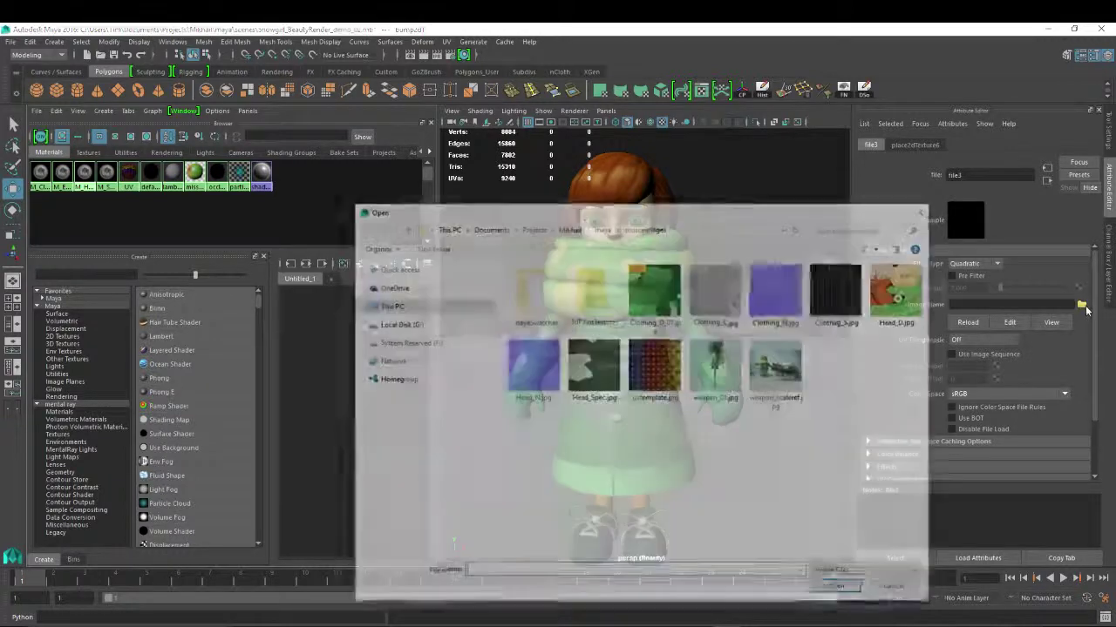
pyautogui.click(786, 307)
pyautogui.doubleClick(786, 307)
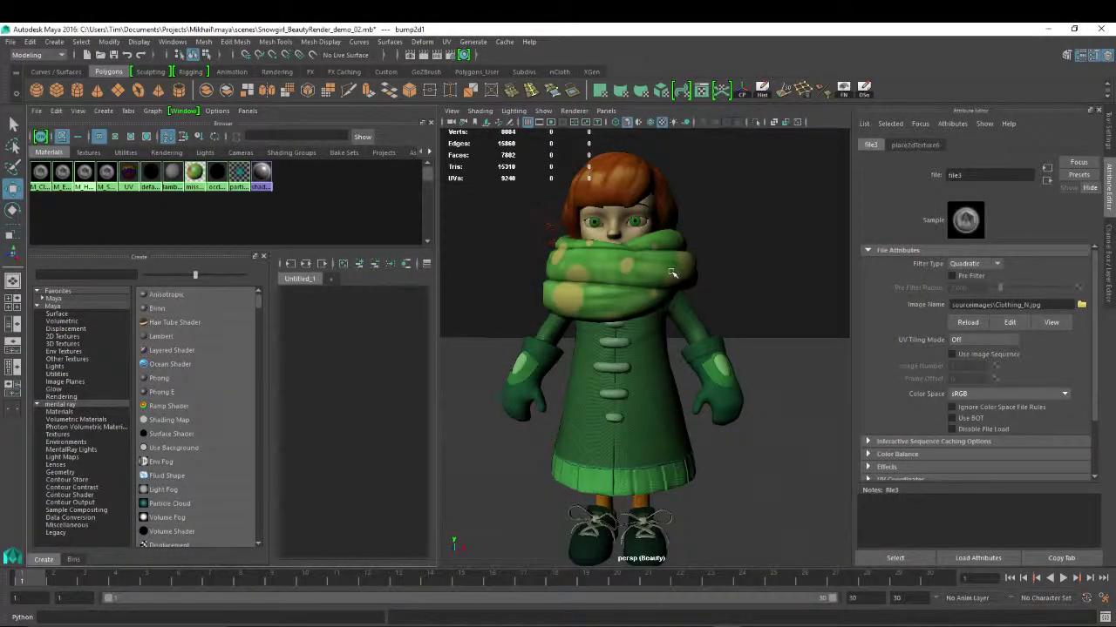
# - Graph the connections of M_Eyes, M_Hair_Scarf and M_Skin in the Hypershade work area and close the Create panel
pyautogui.keyDown('alt'); pyautogui.moveTo(746, 360); pyautogui.dragTo(710, 362); pyautogui.keyUp('alt')
pyautogui.keyDown('alt'); pyautogui.moveTo(660, 358); pyautogui.dragTo(727, 390, button='right'); pyautogui.keyUp('alt')
pyautogui.keyDown('alt'); pyautogui.moveTo(711, 340); pyautogui.dragTo(552, 354); pyautogui.keyUp('alt')
pyautogui.keyDown('alt'); pyautogui.moveTo(553, 354); pyautogui.dragTo(570, 331, button='right'); pyautogui.keyUp('alt')
pyautogui.keyDown('alt'); pyautogui.moveTo(570, 331); pyautogui.dragTo(669, 295); pyautogui.keyUp('alt')
pyautogui.click(61, 174)
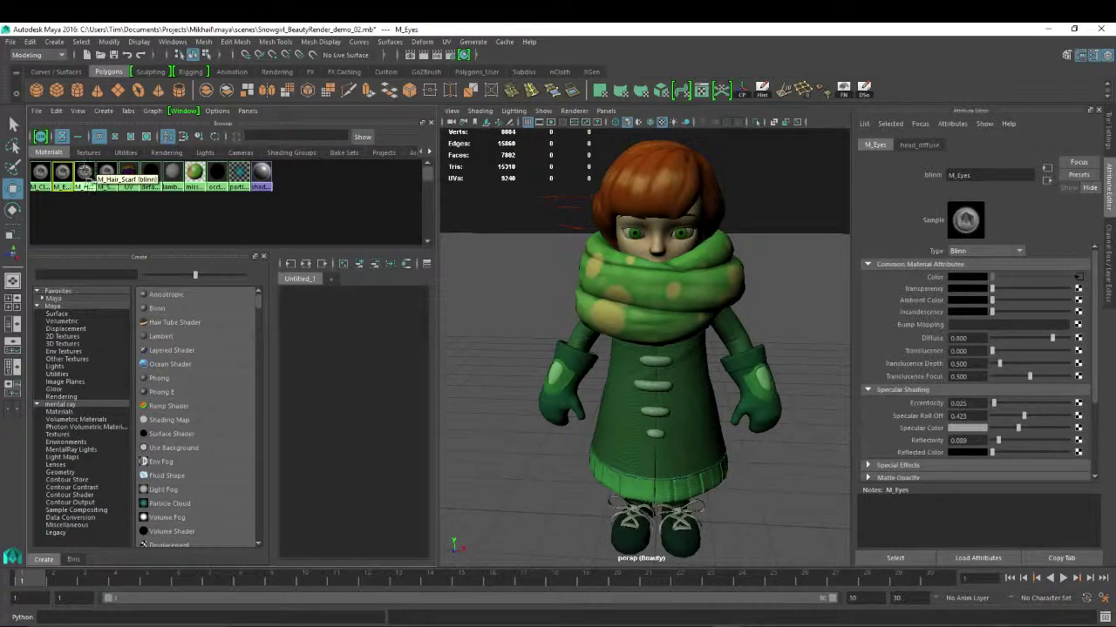
pyautogui.click(85, 175)
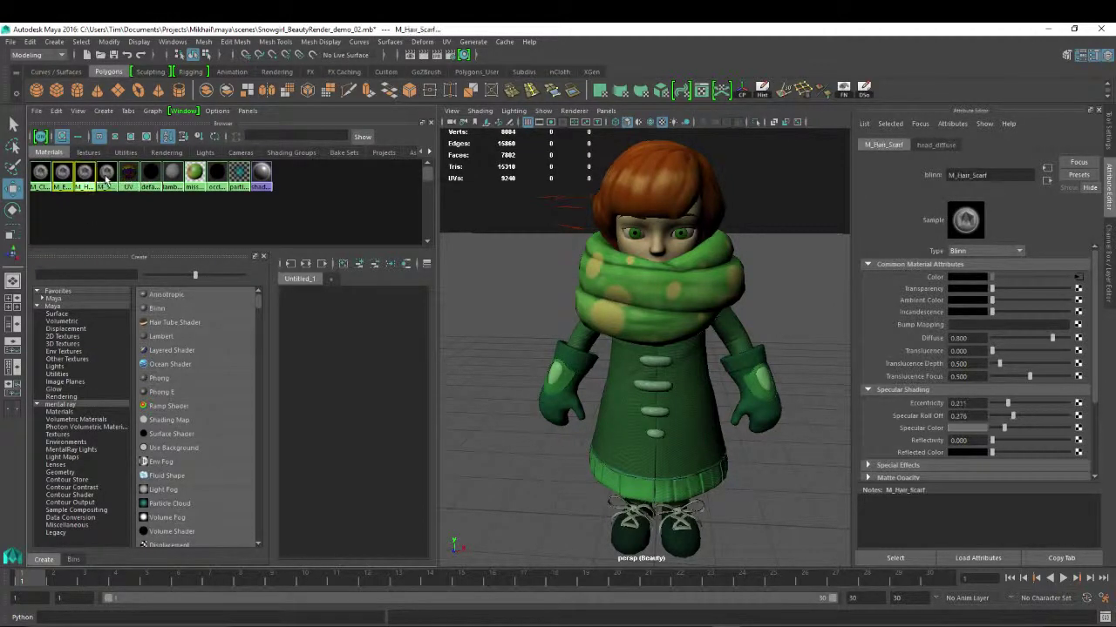
pyautogui.keyDown('shift'); pyautogui.click(105, 180); pyautogui.keyUp('shift')
pyautogui.click(306, 263)
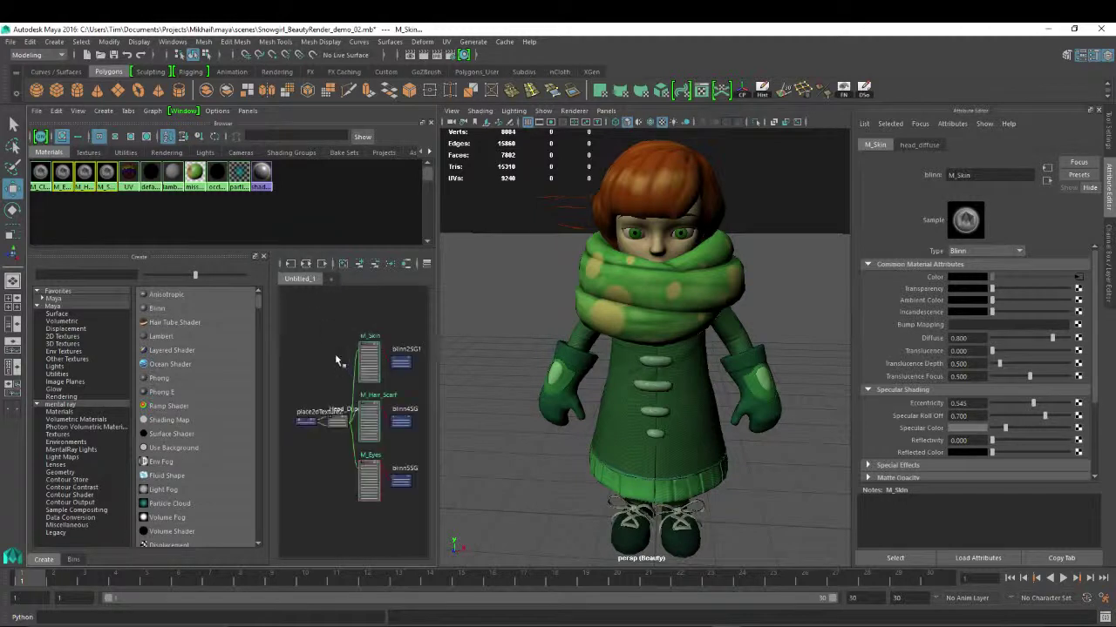
pyautogui.click(264, 260)
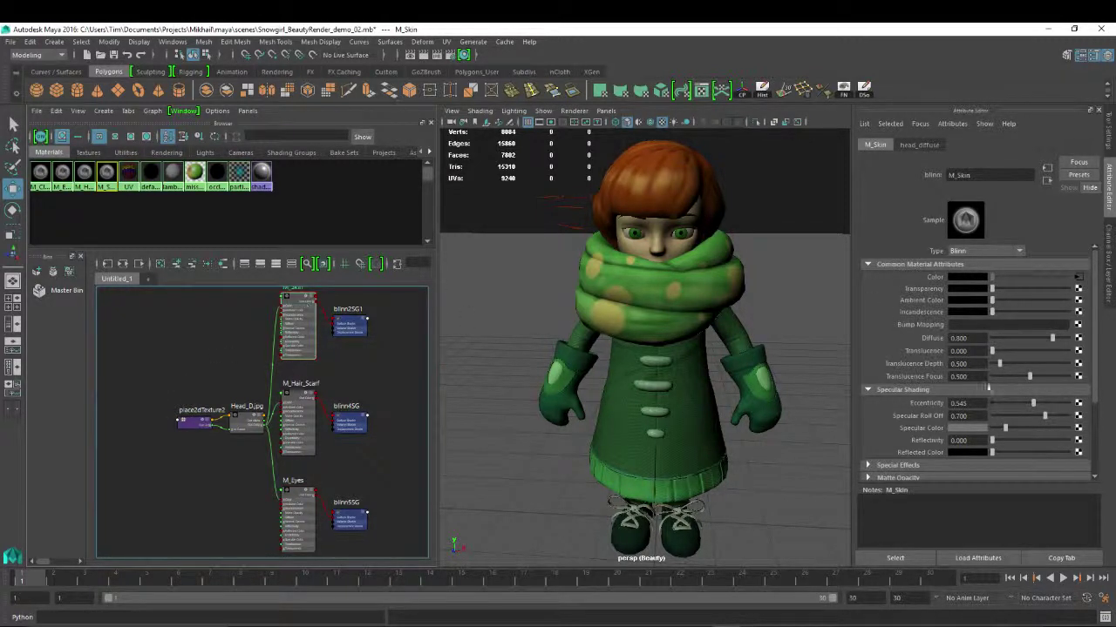
# - Map a file texture with Head_N.jpg to the Bump Mapping of M_Skin, using it as Tangent Space Normals
pyautogui.click(1078, 324)
pyautogui.click(445, 216)
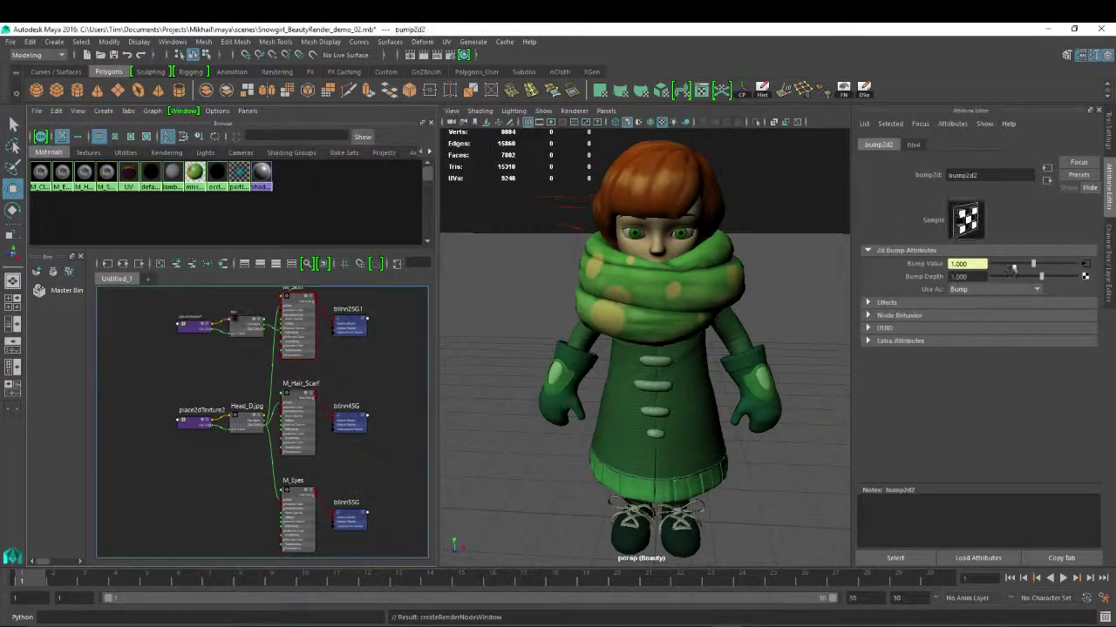
pyautogui.click(994, 289)
pyautogui.click(985, 313)
pyautogui.click(1080, 264)
pyautogui.click(1080, 304)
pyautogui.doubleClick(528, 370)
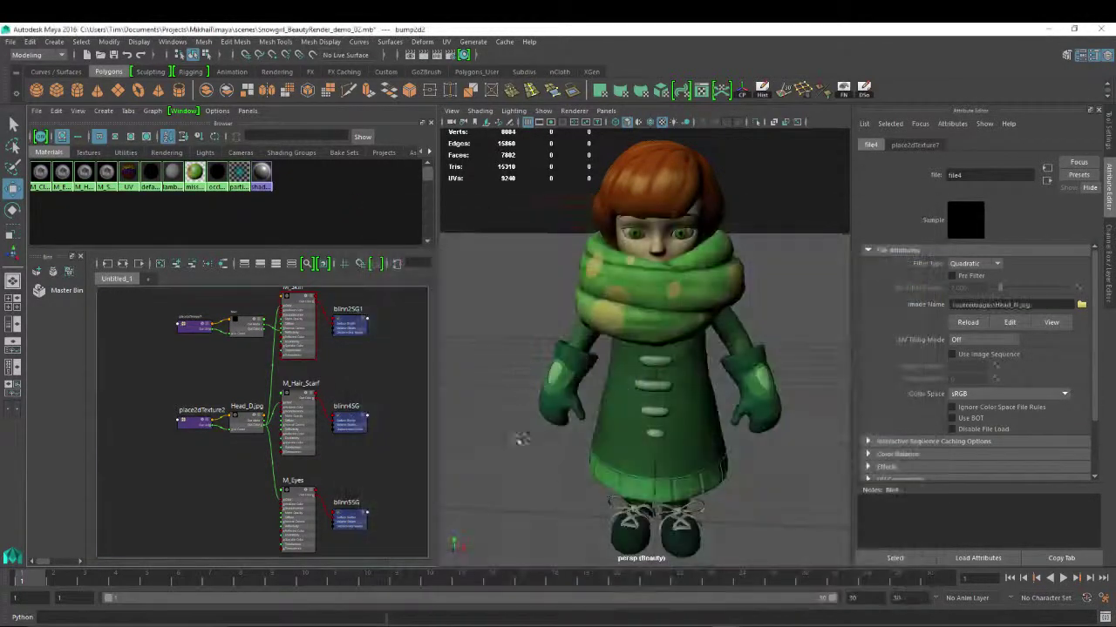
# - Move the Head_N.jpg file node away from M_Skin in the graph to uncover the bump node between them
pyautogui.keyDown('alt'); pyautogui.moveTo(753, 285); pyautogui.dragTo(641, 257); pyautogui.keyUp('alt')
pyautogui.keyDown('alt'); pyautogui.moveTo(641, 257); pyautogui.dragTo(632, 296, button='middle'); pyautogui.keyUp('alt')
pyautogui.keyDown('alt'); pyautogui.moveTo(632, 296); pyautogui.dragTo(676, 299, button='right'); pyautogui.keyUp('alt')
pyautogui.keyDown('alt'); pyautogui.moveTo(676, 299); pyautogui.dragTo(667, 220); pyautogui.keyUp('alt')
pyautogui.keyDown('alt'); pyautogui.moveTo(580, 274); pyautogui.dragTo(565, 270); pyautogui.keyUp('alt')
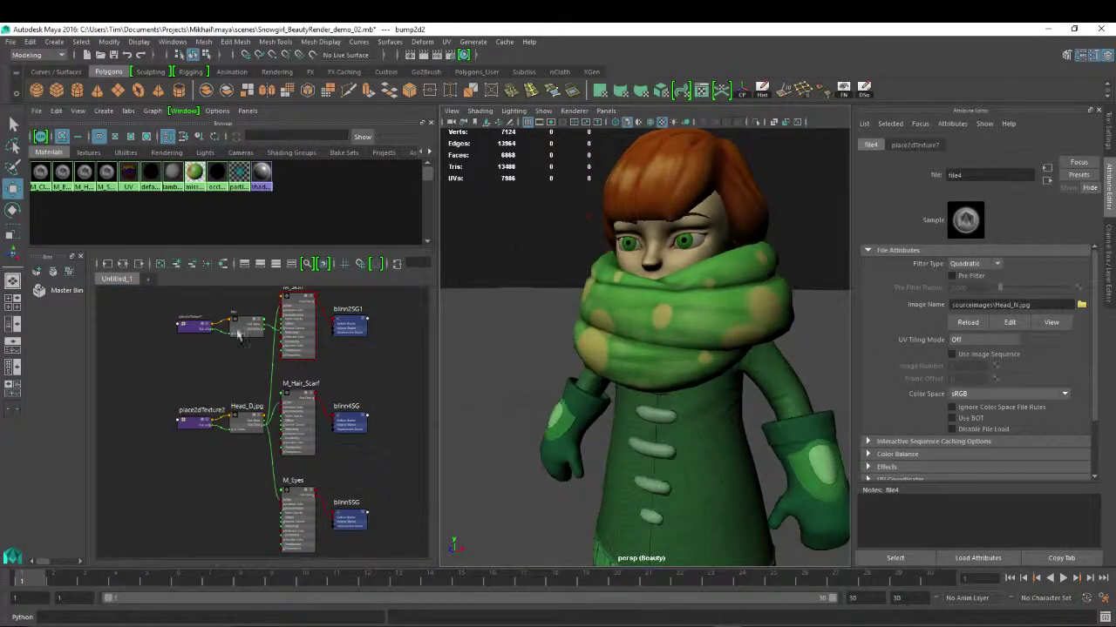
pyautogui.scroll(3, 246, 325)
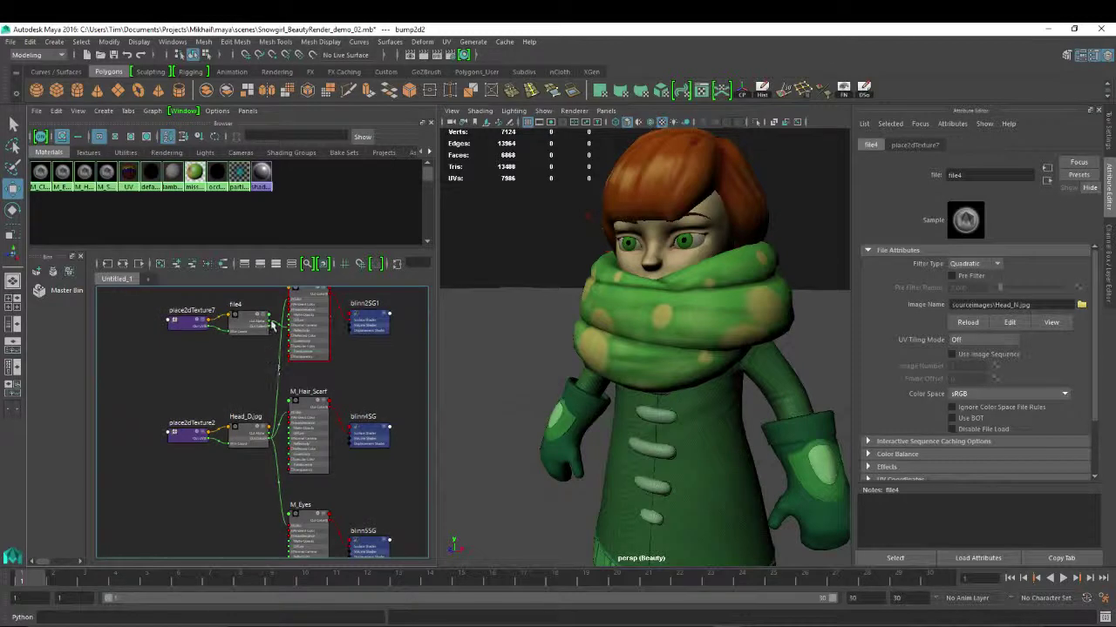
pyautogui.scroll(2, 277, 392)
pyautogui.scroll(6, 210, 370)
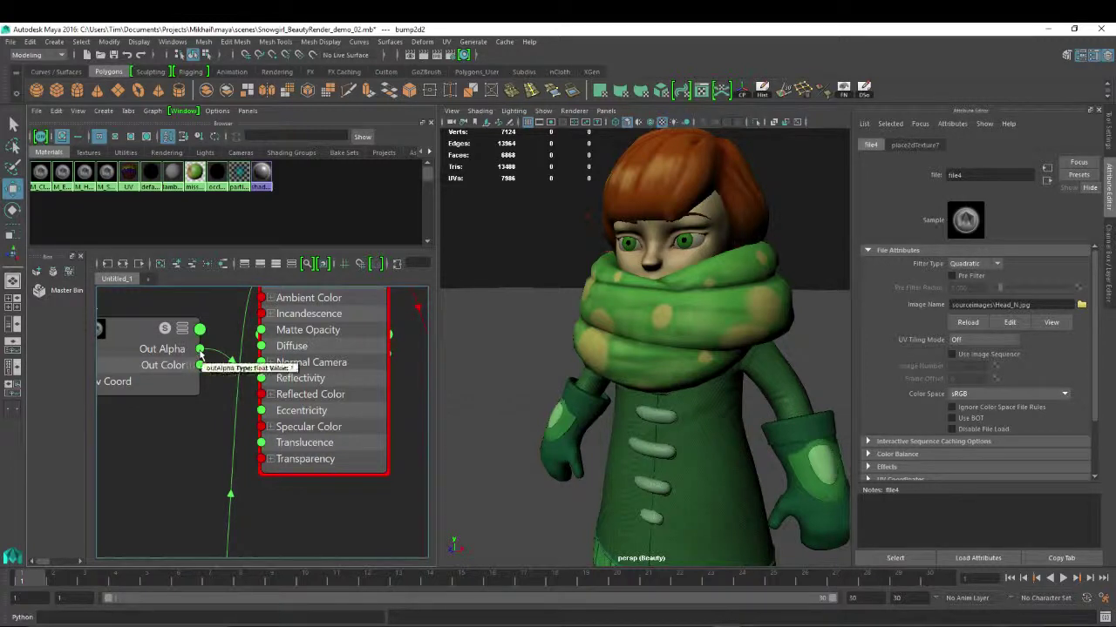
pyautogui.moveTo(260, 370); pyautogui.dragTo(176, 340)
pyautogui.scroll(-2, 301, 351)
pyautogui.keyDown('alt'); pyautogui.moveTo(258, 364); pyautogui.dragTo(229, 340, button='middle'); pyautogui.keyUp('alt')
pyautogui.scroll(-1, 228, 340)
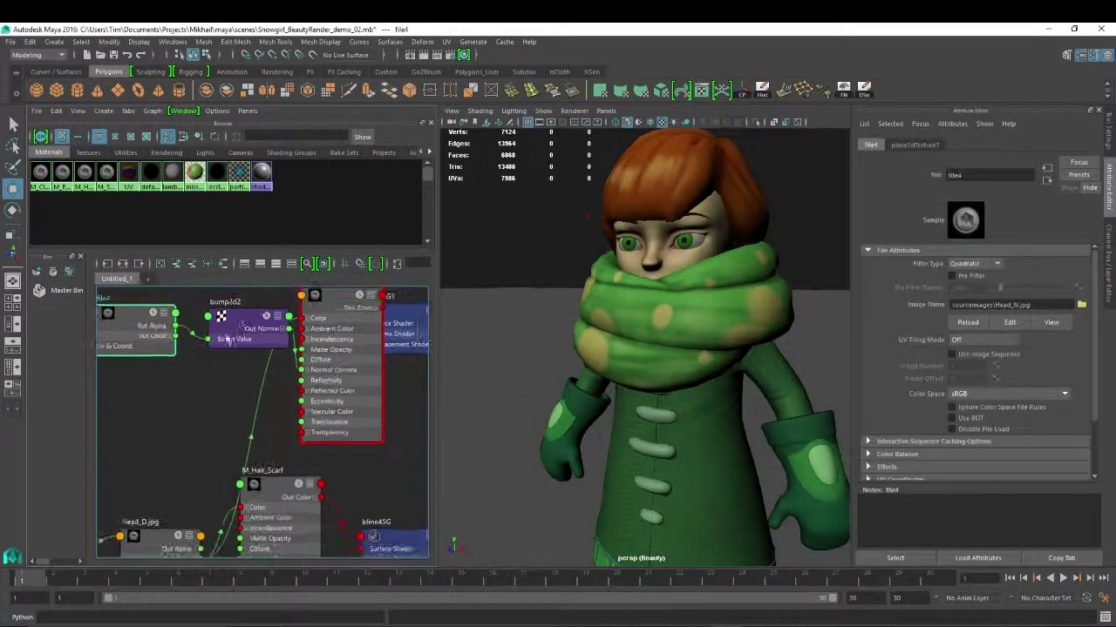
pyautogui.scroll(-2, 367, 328)
# - Select the M_Skin, M_Hair_Scarf and M_Eyes nodes and regraph their input and output connections
pyautogui.click(351, 311)
pyautogui.keyDown('shift'); pyautogui.click(330, 406); pyautogui.keyUp('shift')
pyautogui.keyDown('shift'); pyautogui.click(322, 522); pyautogui.keyUp('shift')
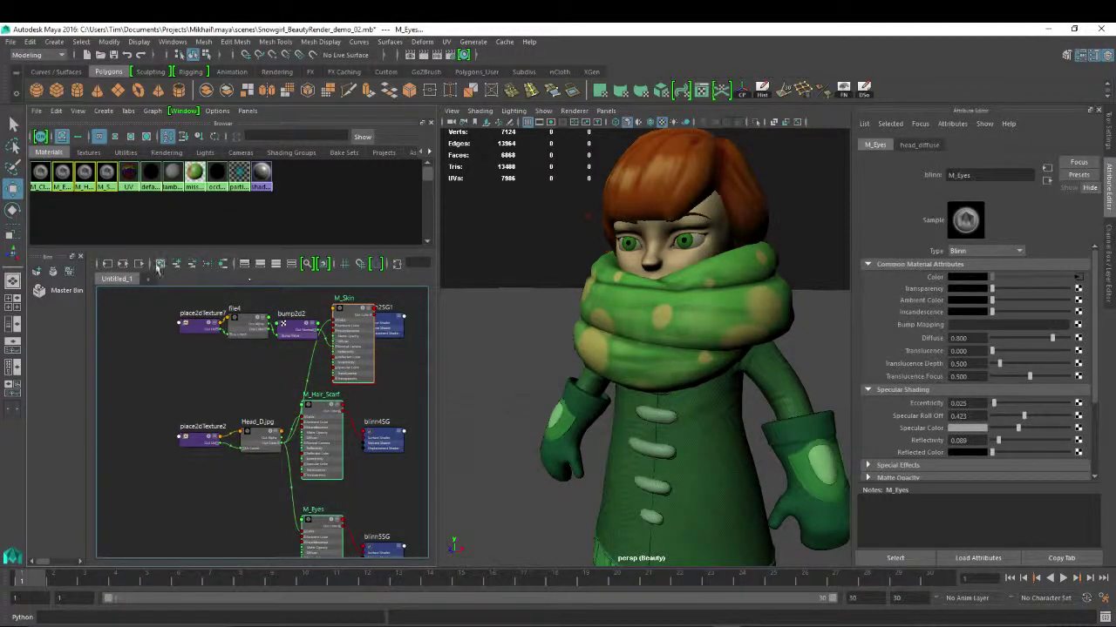
pyautogui.click(122, 264)
# - Connect the existing bump2d2 node to the Bump Mapping of M_Hair_Scarf
pyautogui.keyDown('alt'); pyautogui.moveTo(224, 361); pyautogui.dragTo(299, 390, button='right'); pyautogui.keyUp('alt')
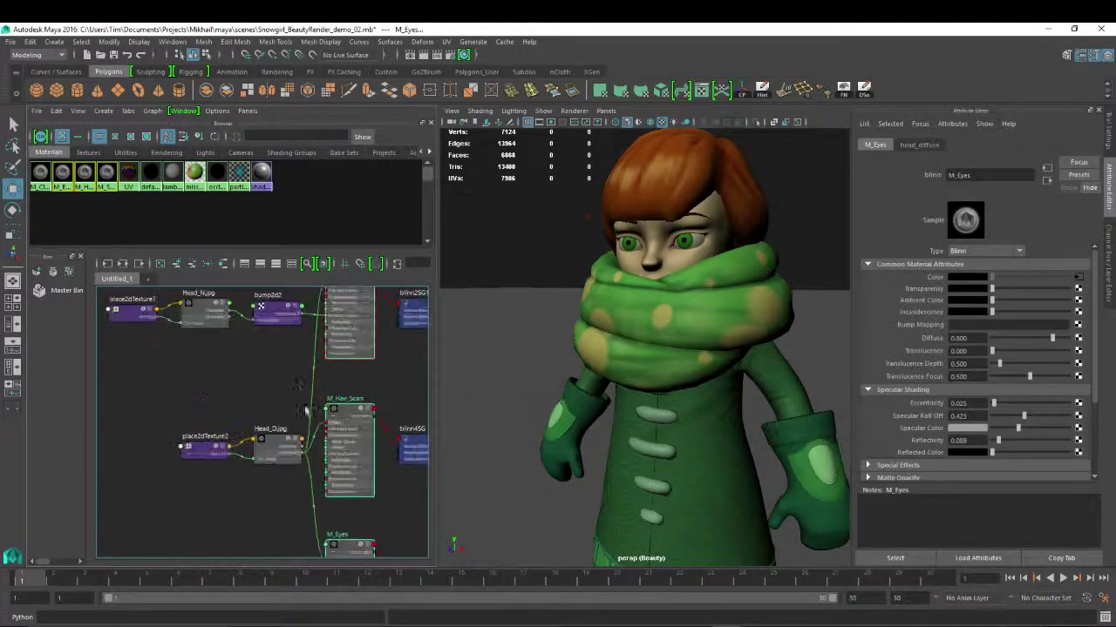
pyautogui.keyDown('alt'); pyautogui.moveTo(253, 351); pyautogui.dragTo(257, 367, button='middle'); pyautogui.keyUp('alt')
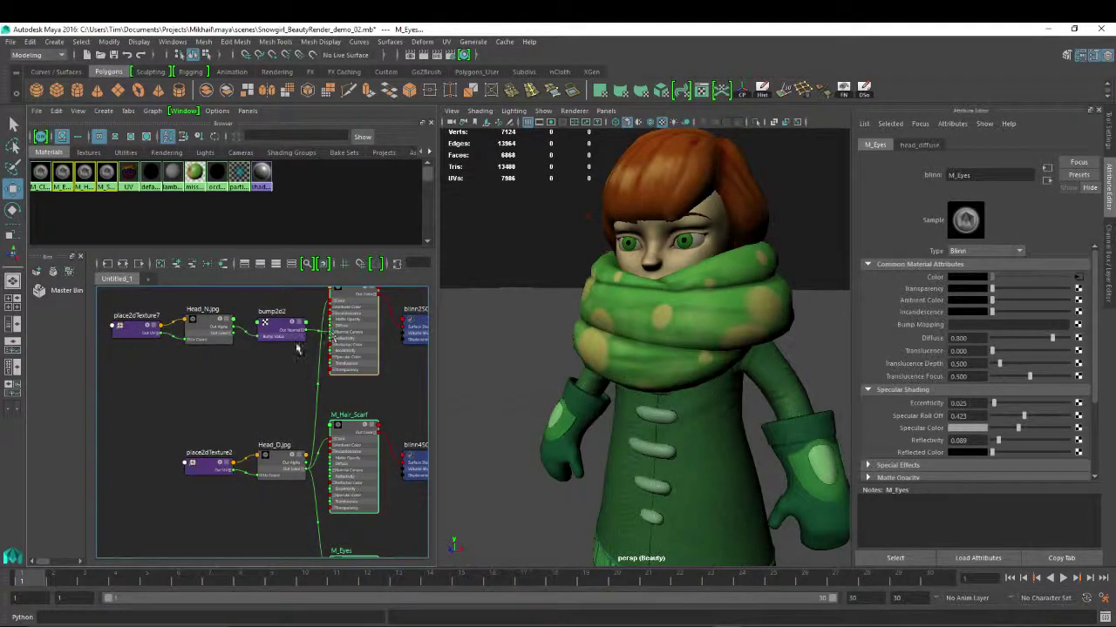
pyautogui.keyDown('alt'); pyautogui.moveTo(298, 340); pyautogui.dragTo(355, 385, button='right'); pyautogui.keyUp('alt')
pyautogui.keyDown('alt'); pyautogui.moveTo(355, 385); pyautogui.dragTo(321, 397, button='middle'); pyautogui.keyUp('alt')
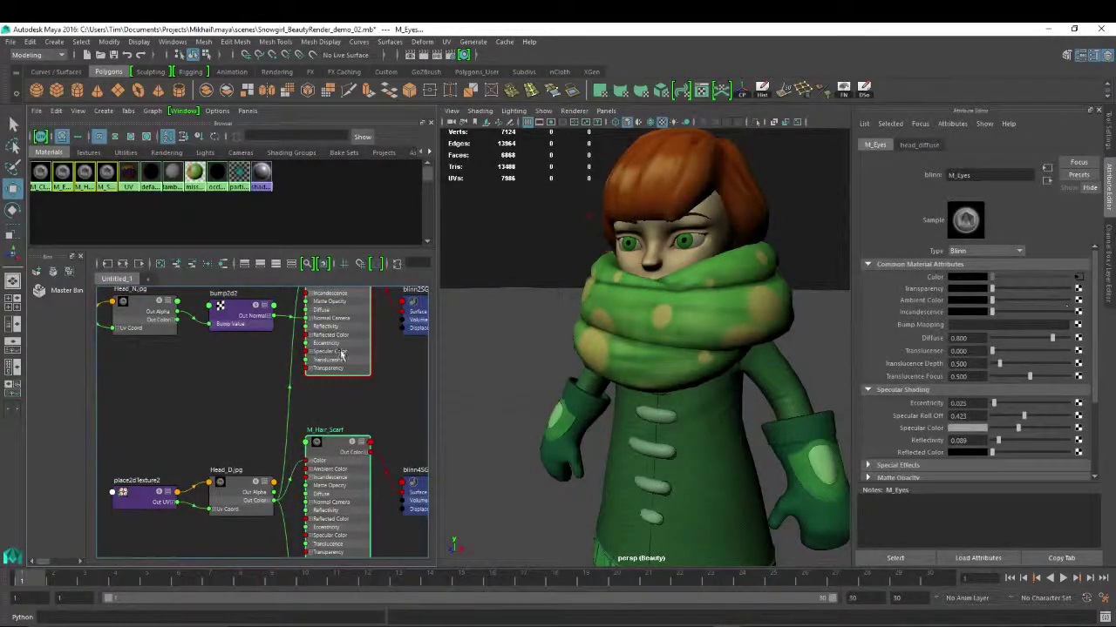
pyautogui.click(335, 445)
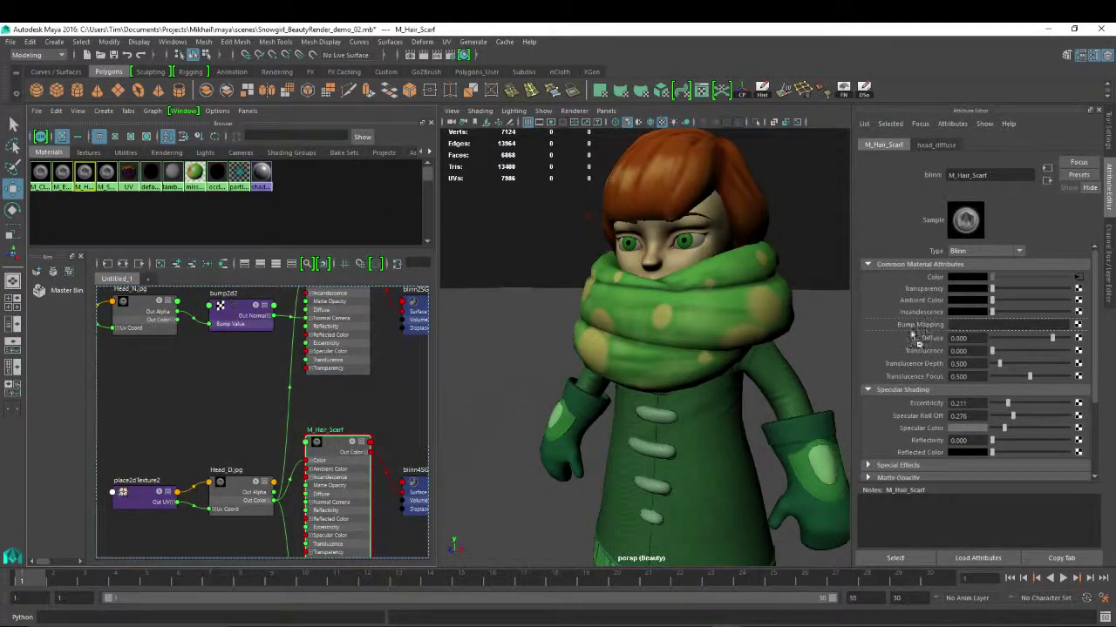
pyautogui.moveTo(928, 333); pyautogui.dragTo(929, 335, button='middle')
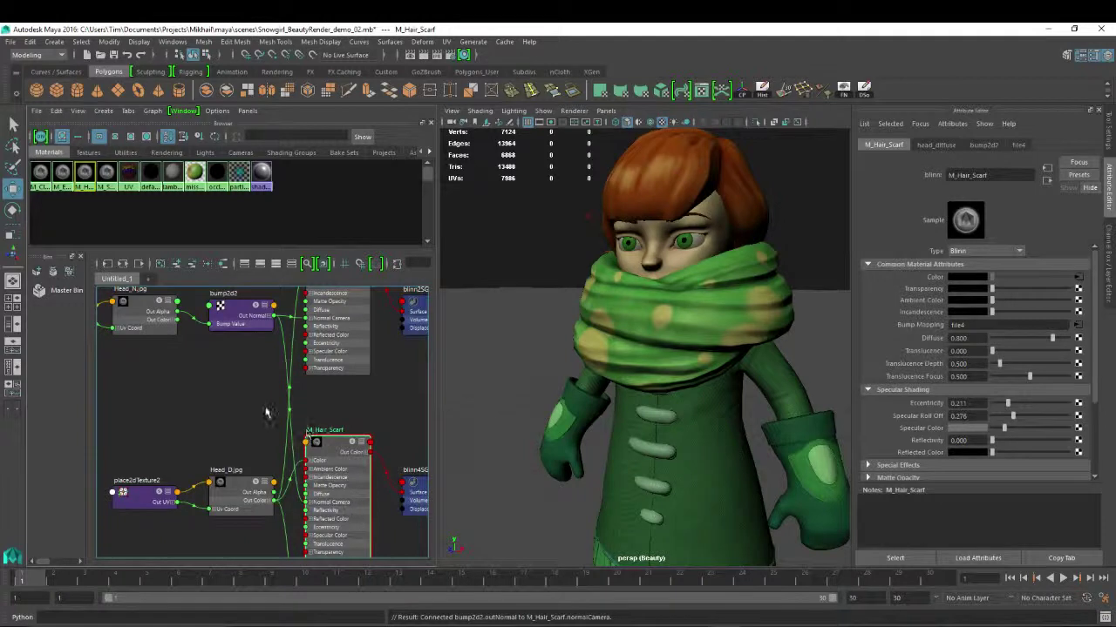
# - Connect the same bump2d2 node to the Bump Mapping of M_Eyes
pyautogui.scroll(-3, 326, 426)
pyautogui.keyDown('alt'); pyautogui.moveTo(327, 426); pyautogui.dragTo(354, 422, button='middle'); pyautogui.keyUp('alt')
pyautogui.click(290, 504)
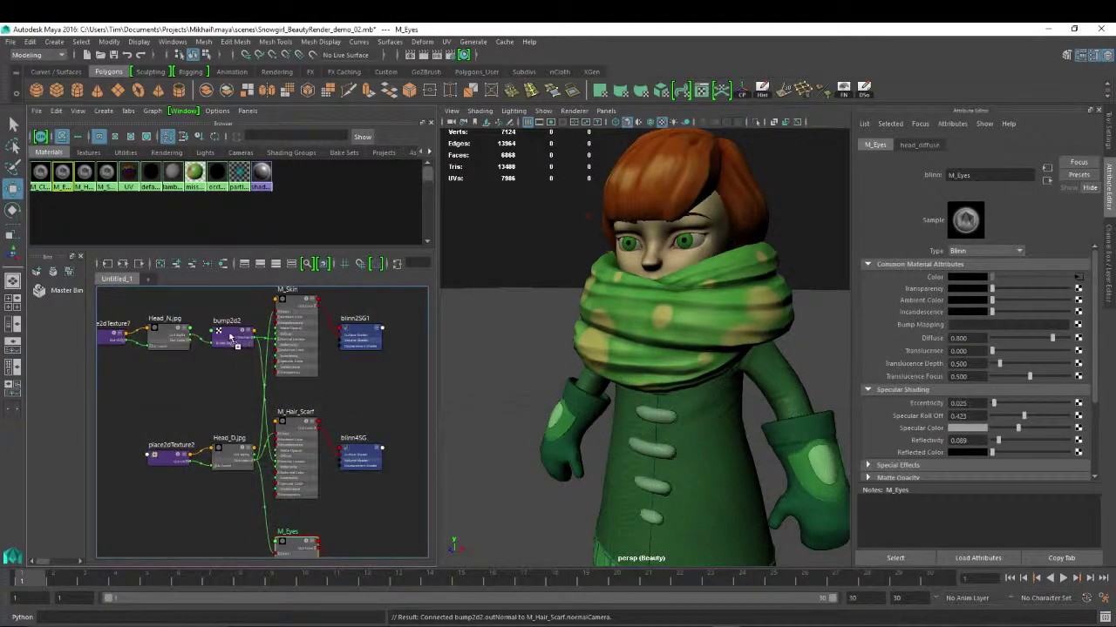
pyautogui.moveTo(230, 336); pyautogui.dragTo(935, 329, button='middle')
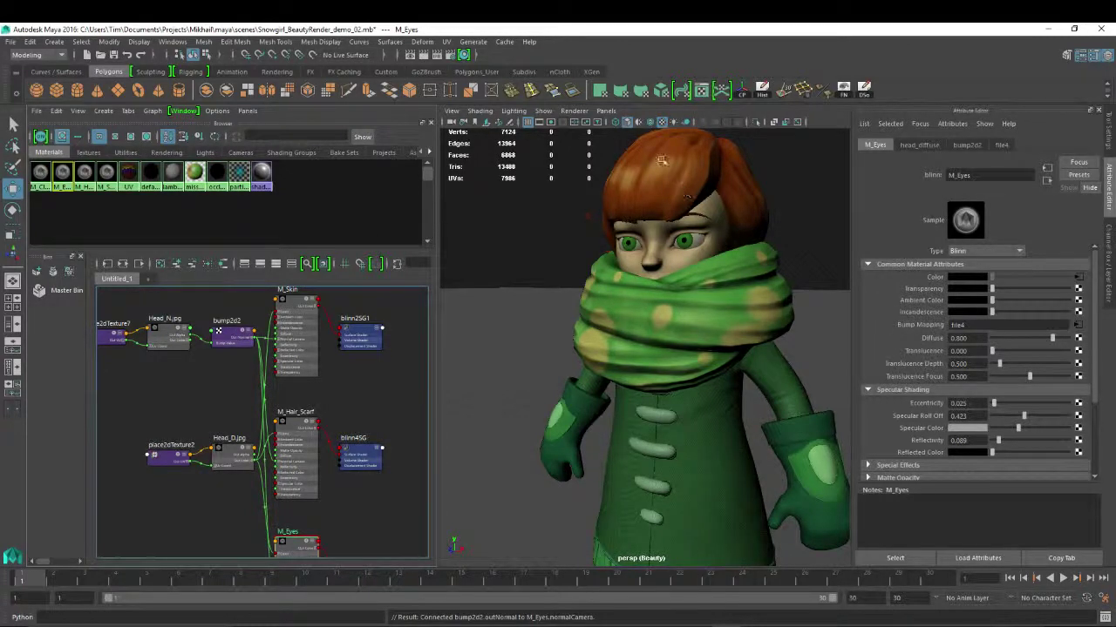
# - Inspect the normal-mapped hair, face and scarf from several angles with nothing selected, and save the scene
pyautogui.keyDown('alt'); pyautogui.moveTo(656, 159); pyautogui.dragTo(734, 189); pyautogui.keyUp('alt')
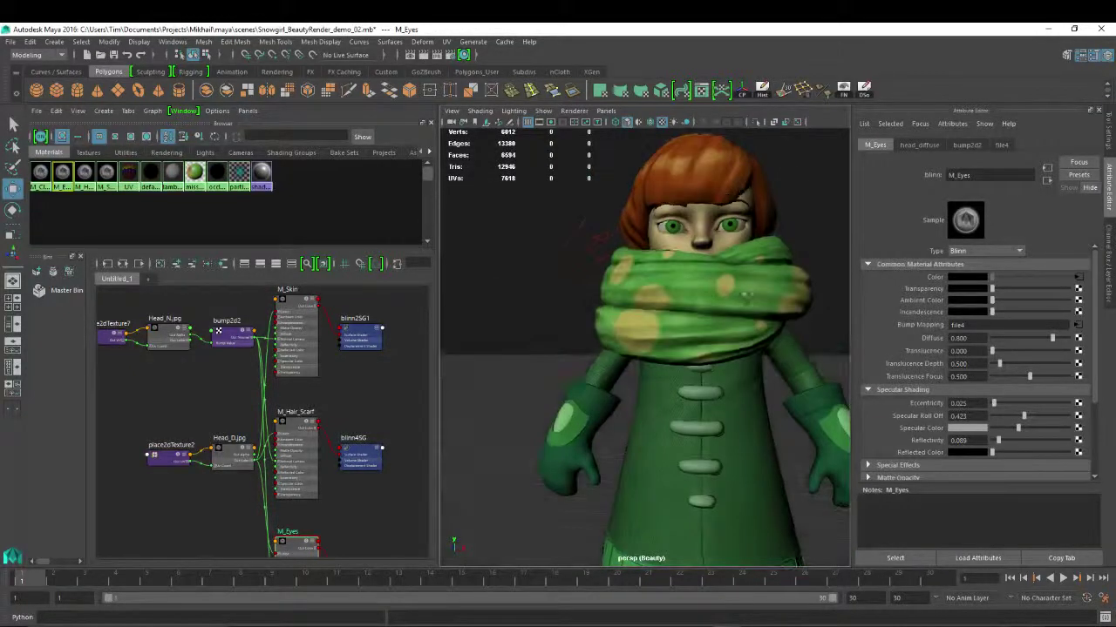
pyautogui.keyDown('alt'); pyautogui.moveTo(736, 287); pyautogui.dragTo(656, 309); pyautogui.keyUp('alt')
pyautogui.click(654, 311)
pyautogui.click(678, 146)
pyautogui.keyDown('alt'); pyautogui.moveTo(637, 460); pyautogui.dragTo(648, 336, button='right'); pyautogui.keyUp('alt')
pyautogui.click(565, 257)
pyautogui.keyDown('alt'); pyautogui.moveTo(565, 271); pyautogui.dragTo(590, 271, button='right'); pyautogui.keyUp('alt')
pyautogui.scroll(2, 590, 271)
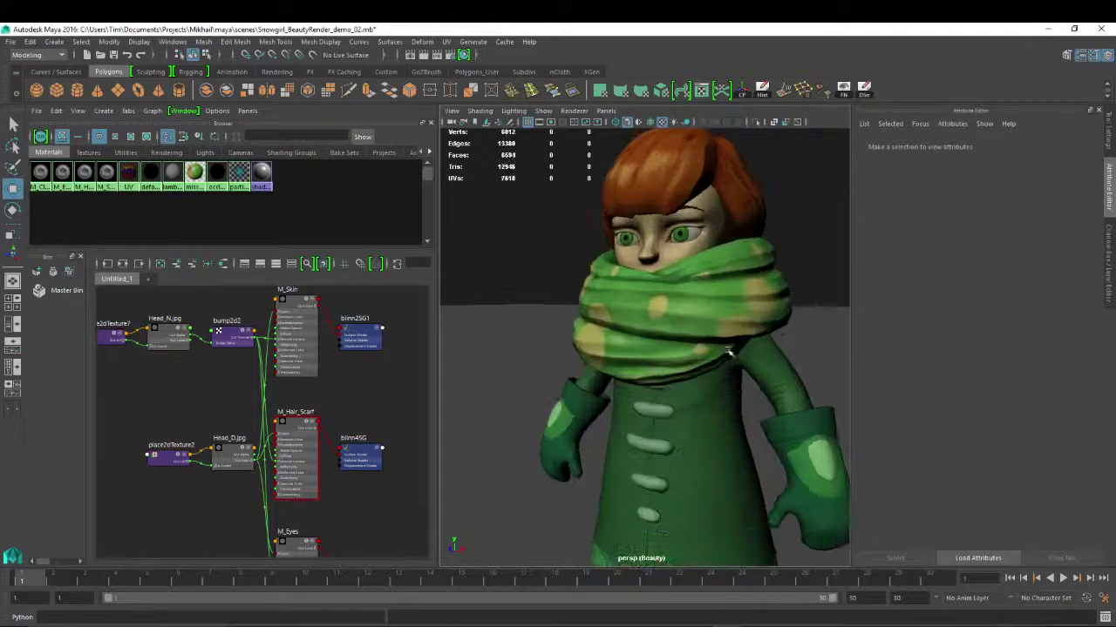
pyautogui.hotkey('ctrl', 's')
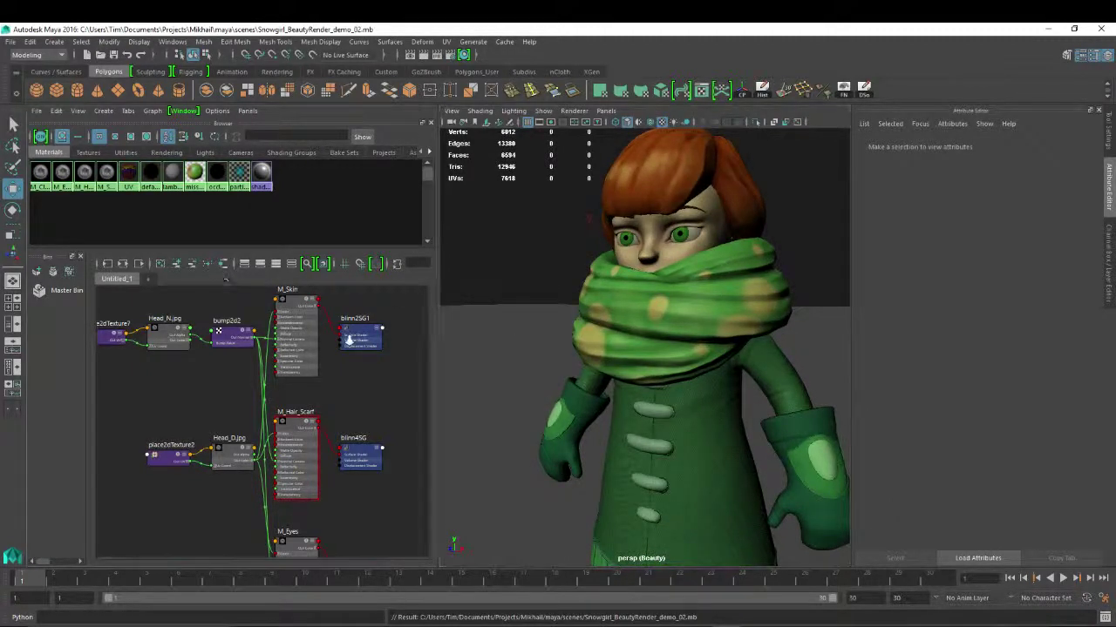
# - Map a file texture using Head_Spec.jpg to the Specular Color of M_Skin and reselect the material
pyautogui.scroll(-1, 348, 341)
pyautogui.click(296, 302)
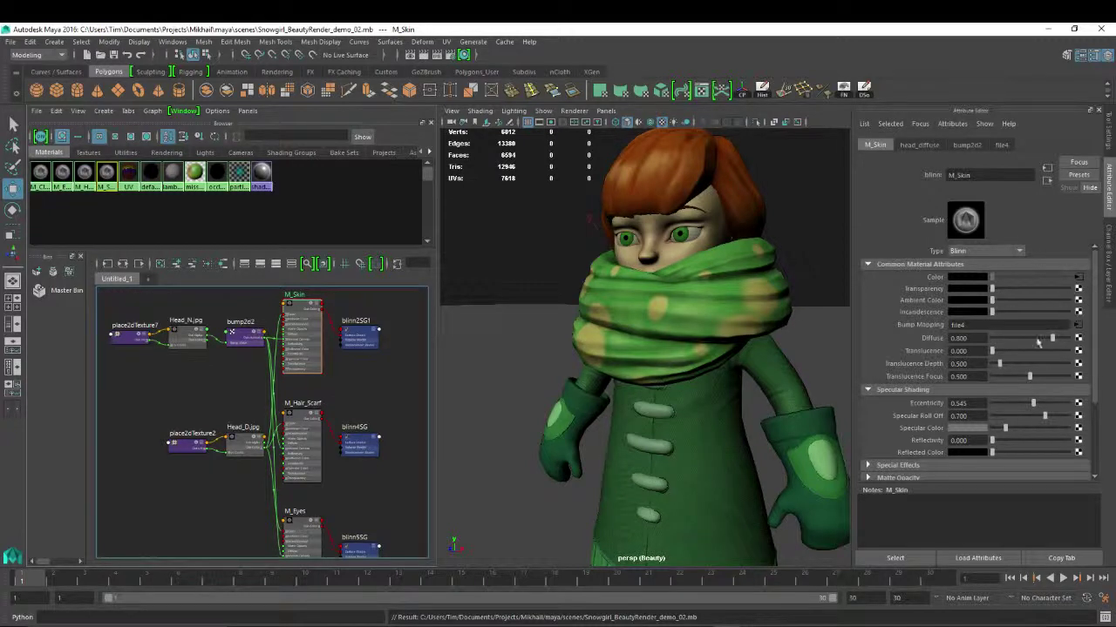
pyautogui.click(1078, 428)
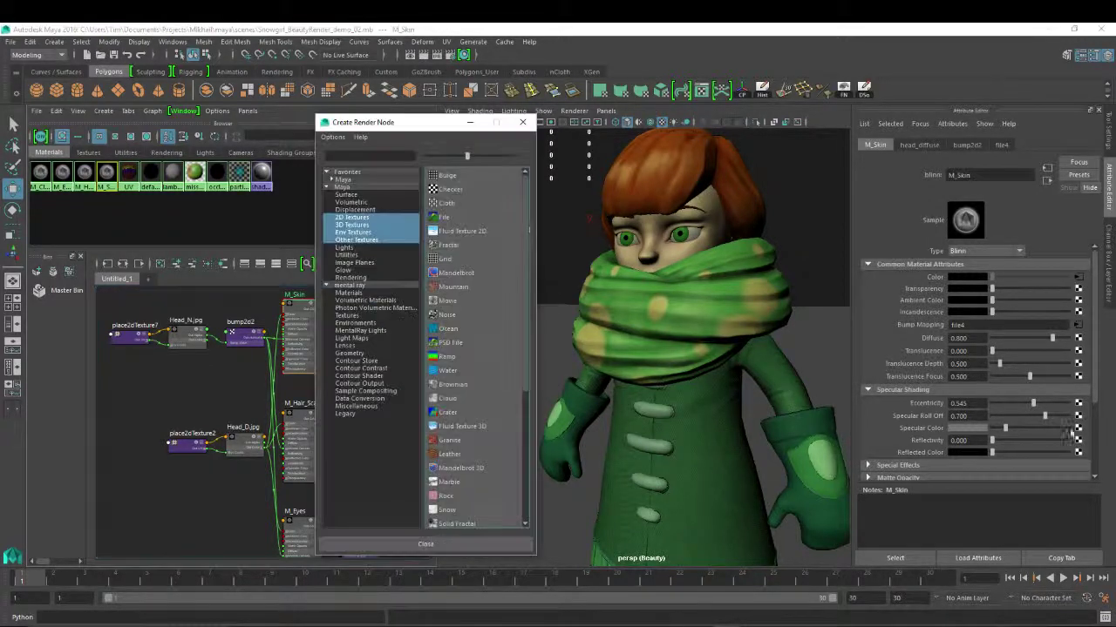
pyautogui.click(462, 216)
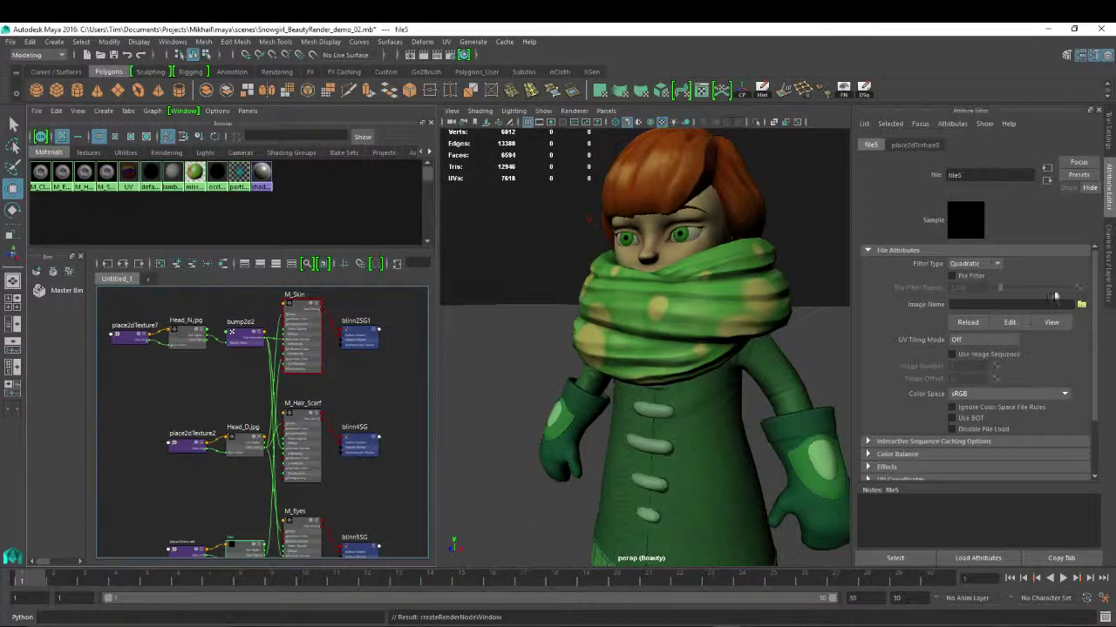
pyautogui.click(1080, 304)
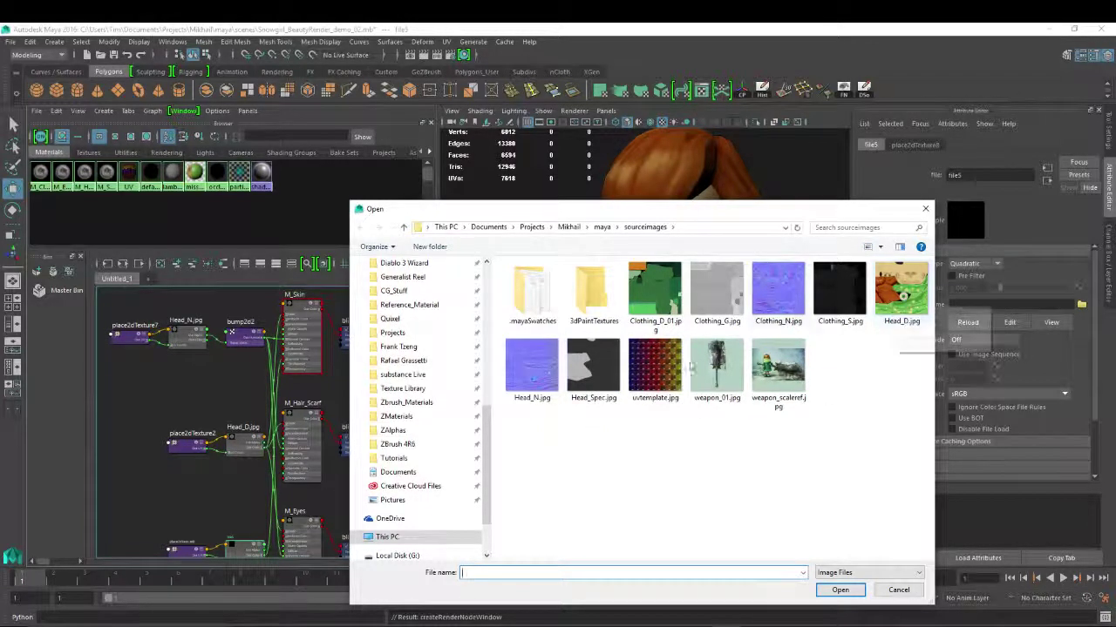
pyautogui.doubleClick(590, 366)
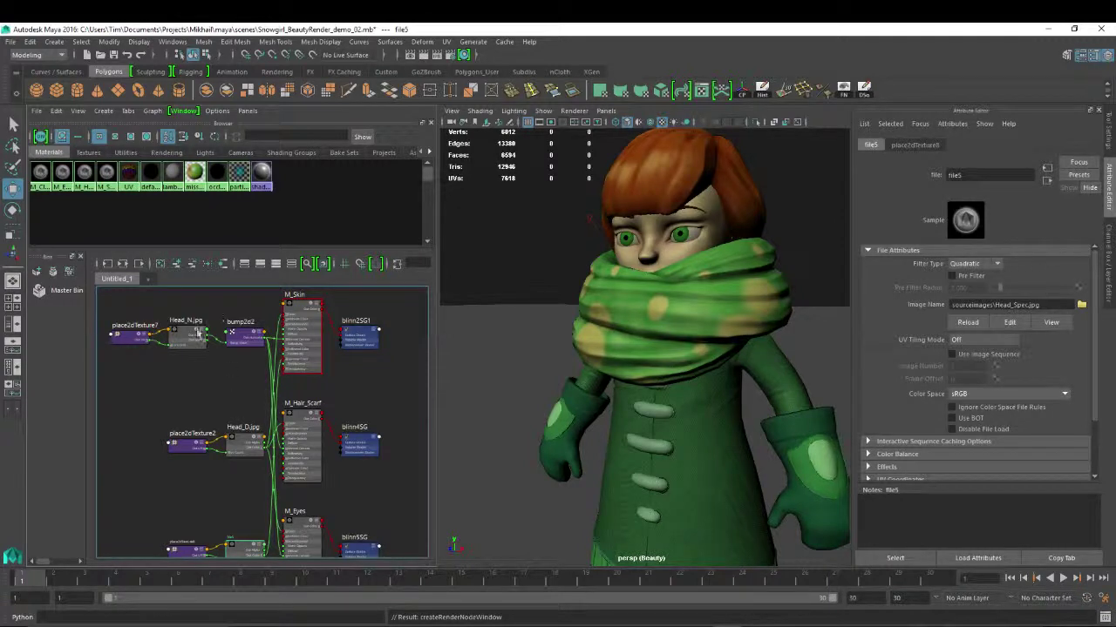
pyautogui.click(289, 309)
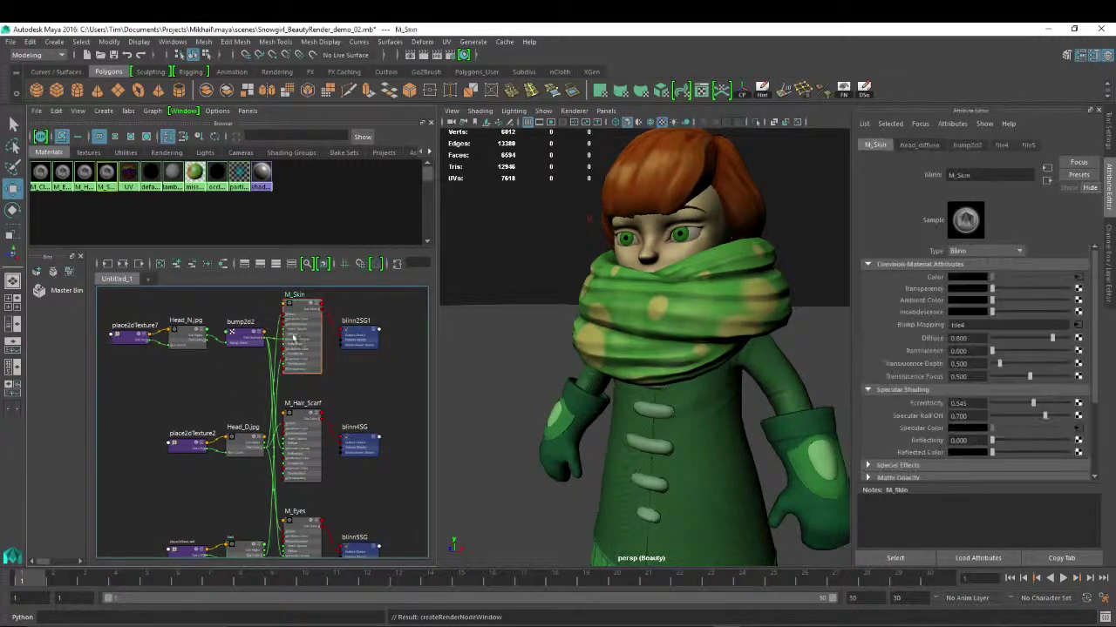
# - Graph the connections of the M_Skin, M_Hair_Scarf and M_Eyes materials together and clear the selection
pyautogui.keyDown('alt'); pyautogui.moveTo(318, 438); pyautogui.dragTo(322, 382, button='middle'); pyautogui.keyUp('alt')
pyautogui.keyDown('shift'); pyautogui.click(308, 359); pyautogui.keyUp('shift')
pyautogui.click(311, 464)
pyautogui.click(122, 263)
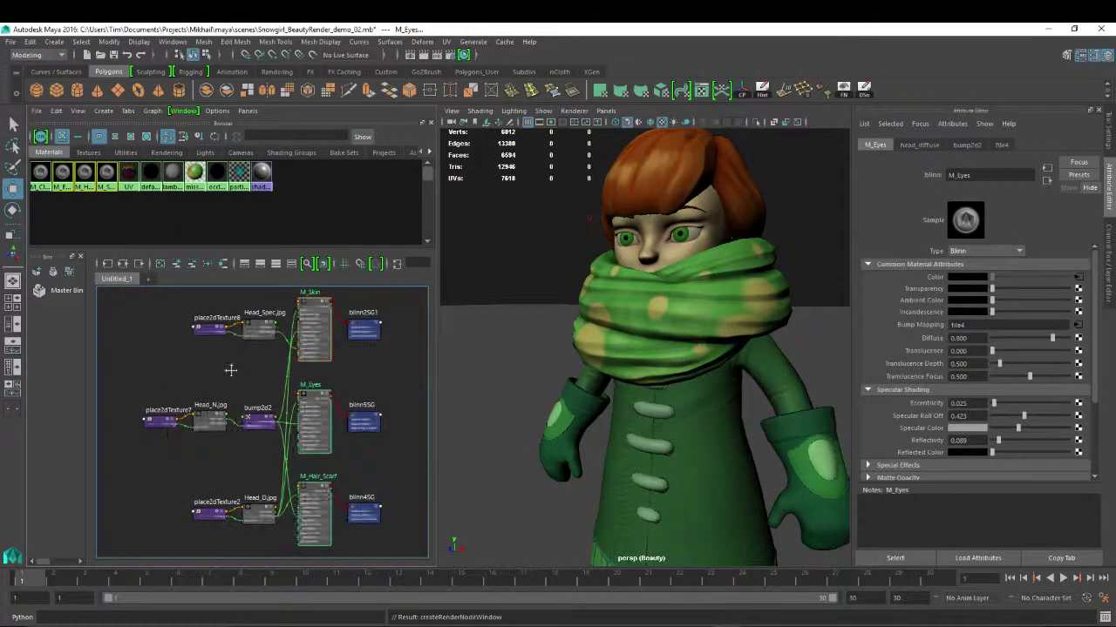
pyautogui.keyDown('alt'); pyautogui.moveTo(231, 371); pyautogui.dragTo(236, 366, button='middle'); pyautogui.keyUp('alt')
pyautogui.click(256, 316)
pyautogui.keyDown('alt'); pyautogui.moveTo(257, 318); pyautogui.dragTo(264, 369, button='right'); pyautogui.keyUp('alt')
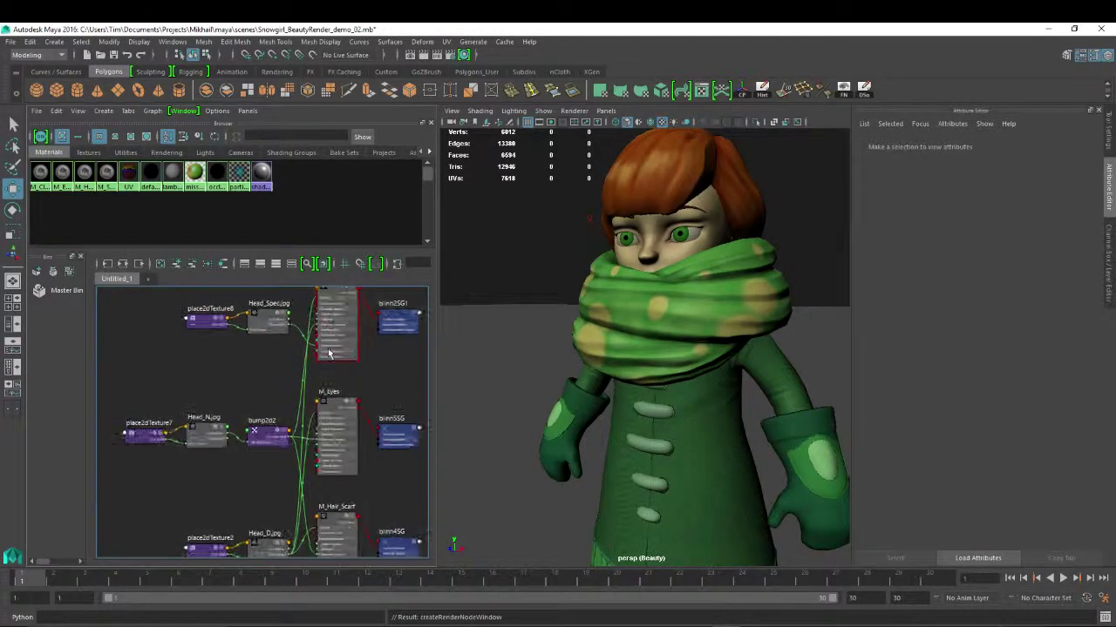
# - Connect the existing Head_Spec.jpg file node to the Specular Color of M_Eyes and M_Hair_Scarf
pyautogui.click(342, 399)
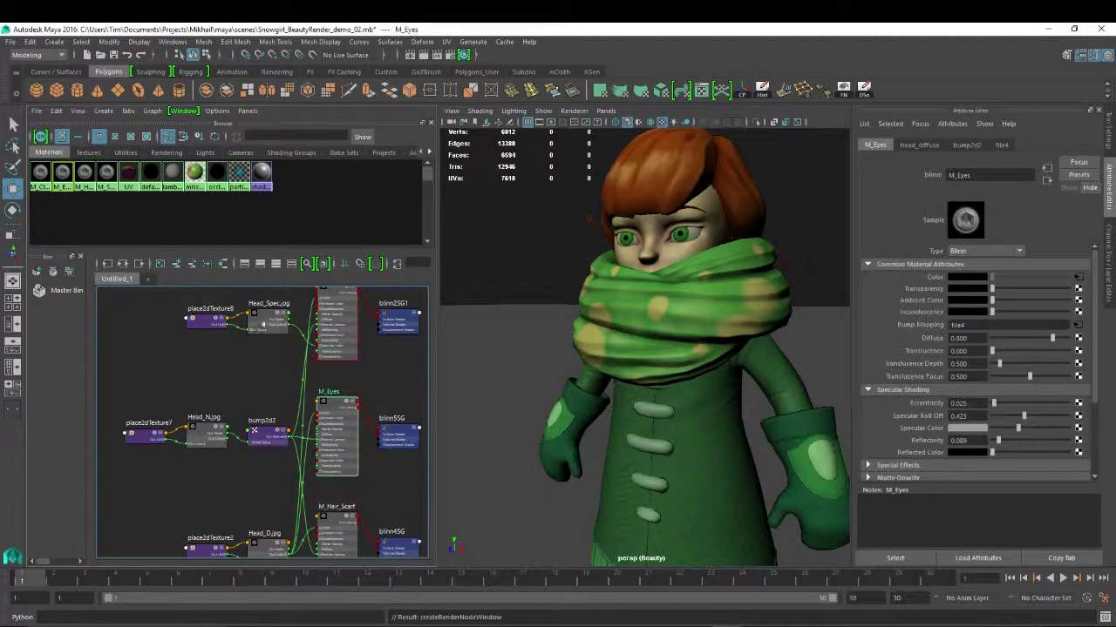
pyautogui.moveTo(929, 425)
pyautogui.mouseDown(button='middle')
pyautogui.moveTo(950, 429)
pyautogui.moveTo(924, 427)
pyautogui.mouseUp(button='middle')
pyautogui.click(344, 506)
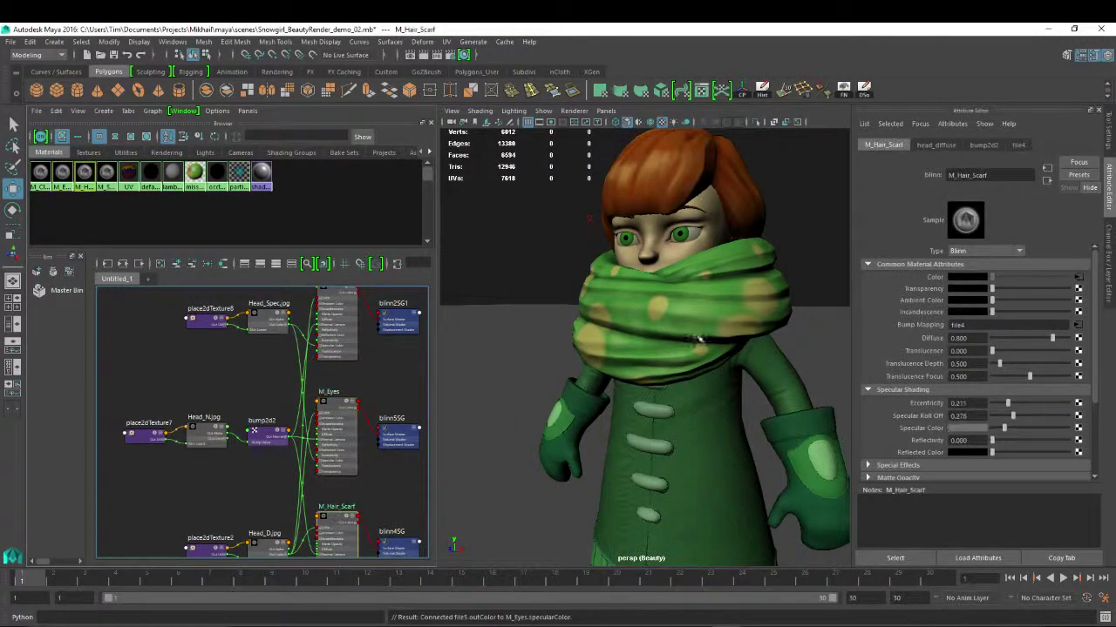
pyautogui.moveTo(294, 330); pyautogui.dragTo(929, 427, button='middle')
# - Lower M_Hair_Scarf's Eccentricity to 0.116 and Specular Roll Off to 0.132, checking the highlights from several angles
pyautogui.moveTo(704, 215)
pyautogui.keyDown('alt'); pyautogui.mouseDown()
pyautogui.moveTo(747, 217)
pyautogui.moveTo(720, 180)
pyautogui.moveTo(698, 231)
pyautogui.mouseUp(); pyautogui.keyUp('alt')
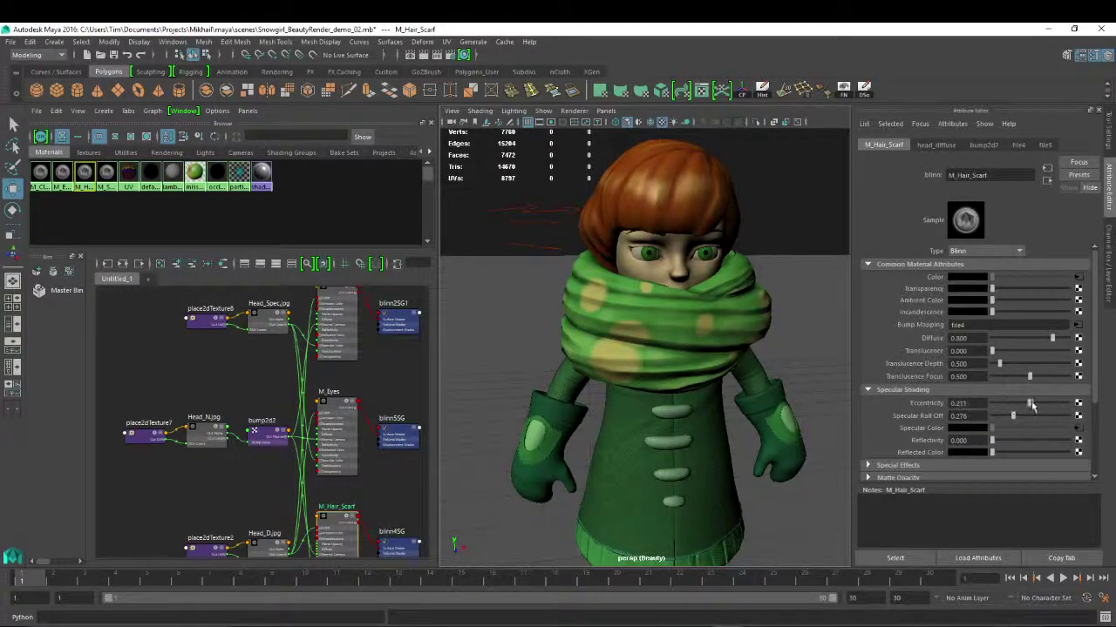
pyautogui.moveTo(1035, 406); pyautogui.dragTo(1007, 421)
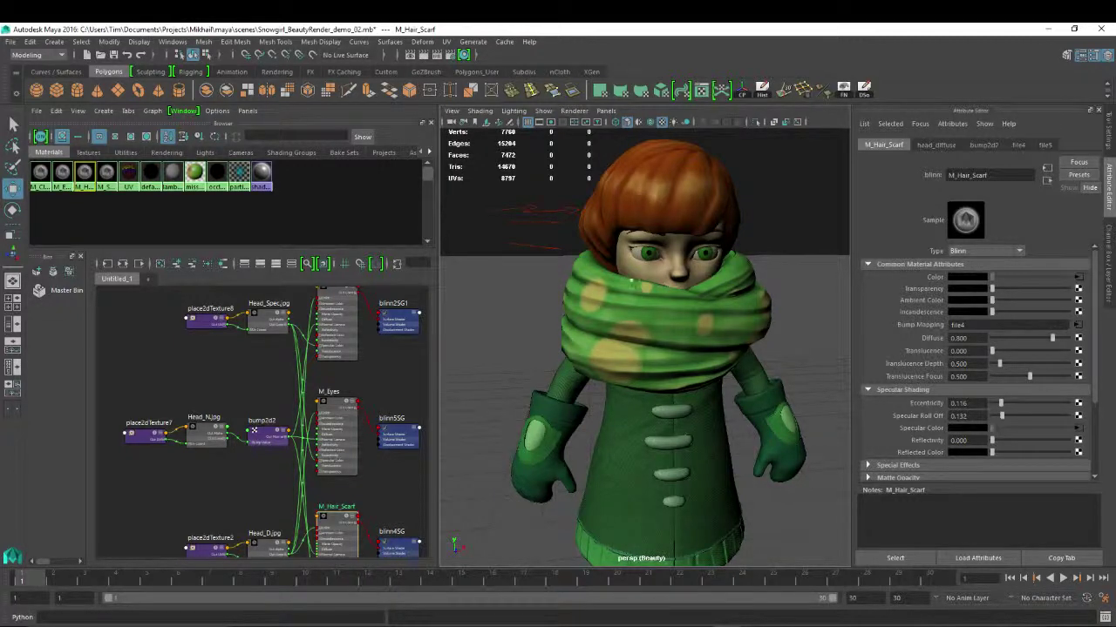
pyautogui.keyDown('alt'); pyautogui.moveTo(668, 315); pyautogui.dragTo(630, 282); pyautogui.keyUp('alt')
pyautogui.keyDown('alt'); pyautogui.moveTo(720, 311); pyautogui.dragTo(632, 287, button='right'); pyautogui.keyUp('alt')
pyautogui.keyDown('alt'); pyautogui.moveTo(669, 318); pyautogui.dragTo(643, 284, button='middle'); pyautogui.keyUp('alt')
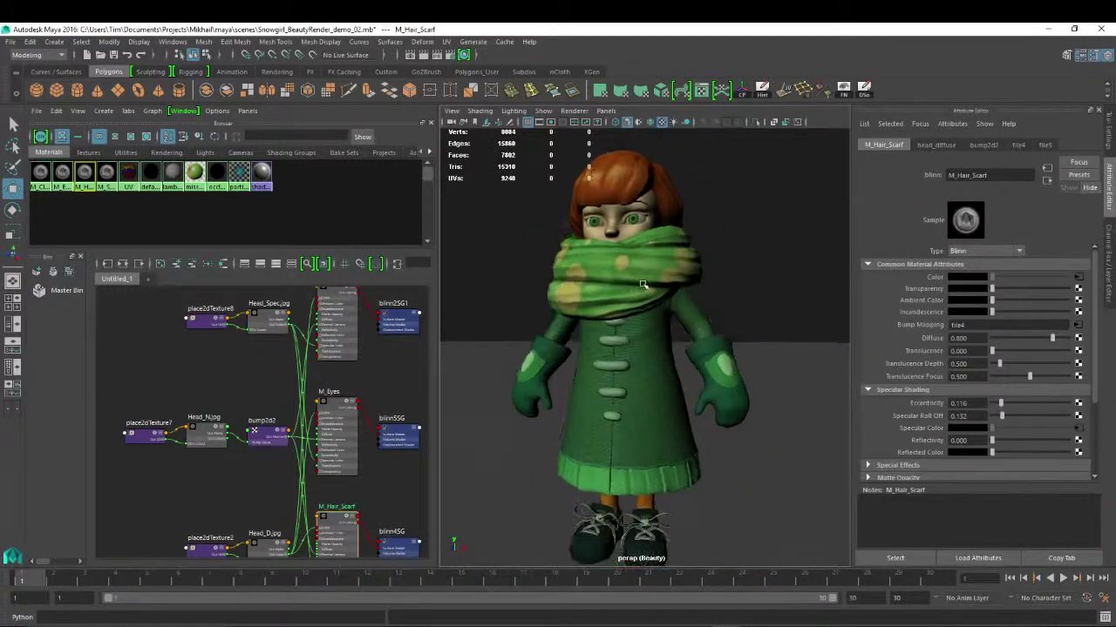
# - Maximize the perspective viewport and look at the character through the RenderCam camera
pyautogui.press('space')
pyautogui.keyDown('alt'); pyautogui.moveTo(614, 333); pyautogui.dragTo(480, 272, button='right'); pyautogui.keyUp('alt')
pyautogui.keyDown('alt'); pyautogui.moveTo(564, 357); pyautogui.dragTo(589, 350, button='middle'); pyautogui.keyUp('alt')
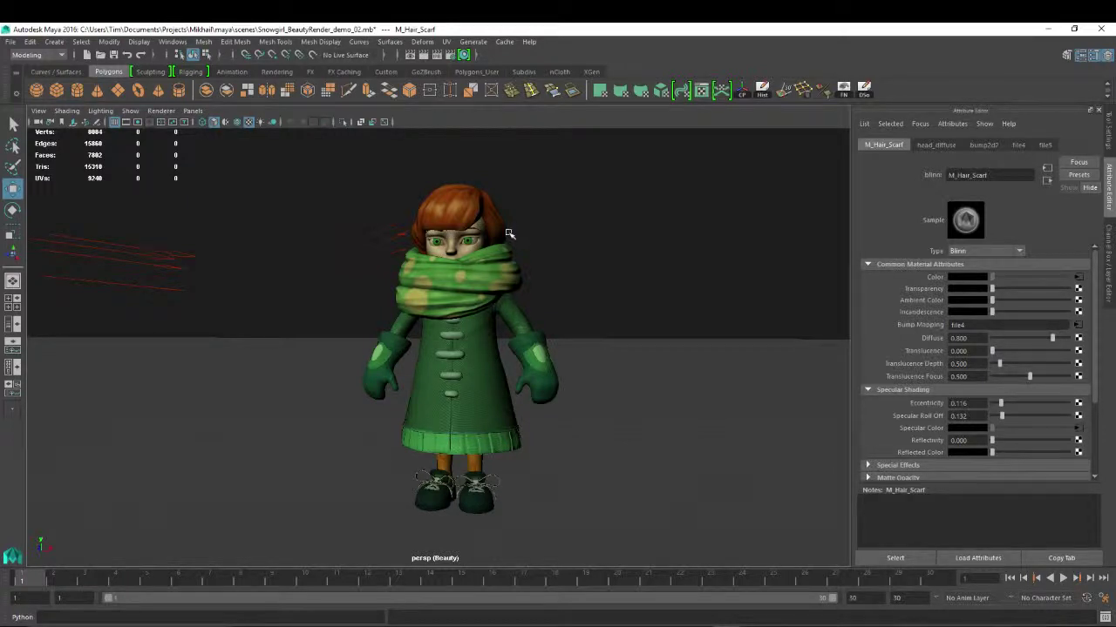
pyautogui.click(193, 111)
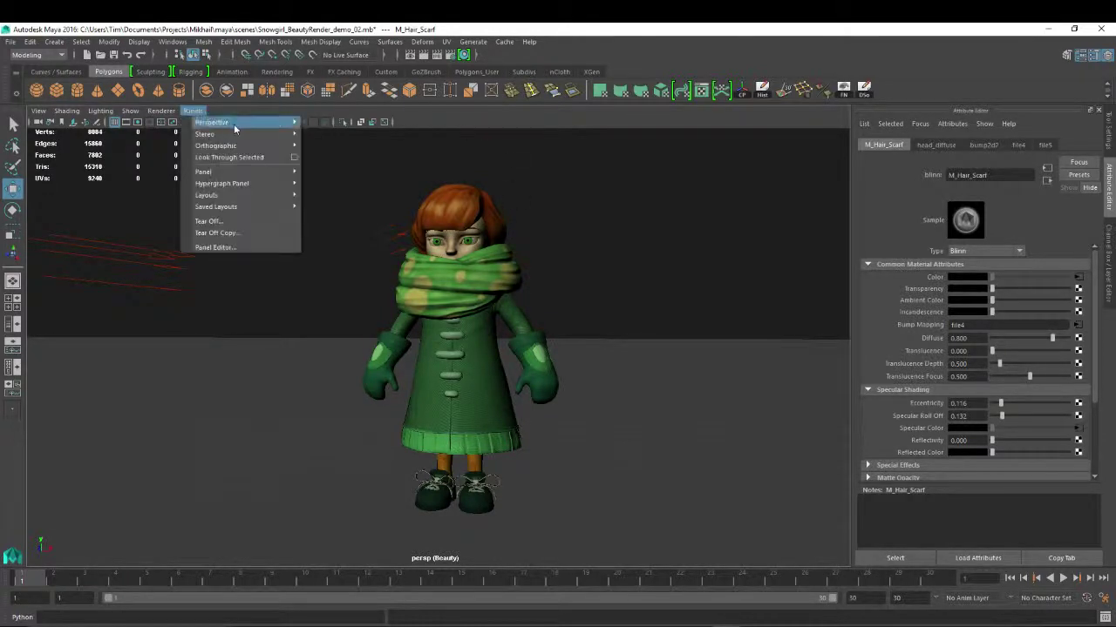
pyautogui.moveTo(217, 122)
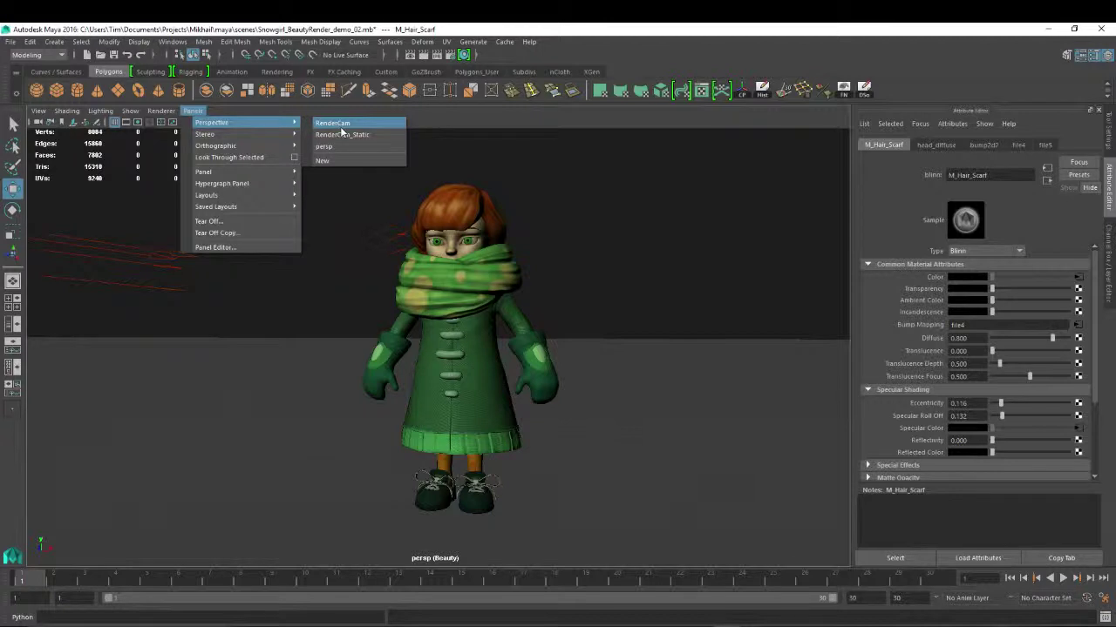
pyautogui.click(342, 124)
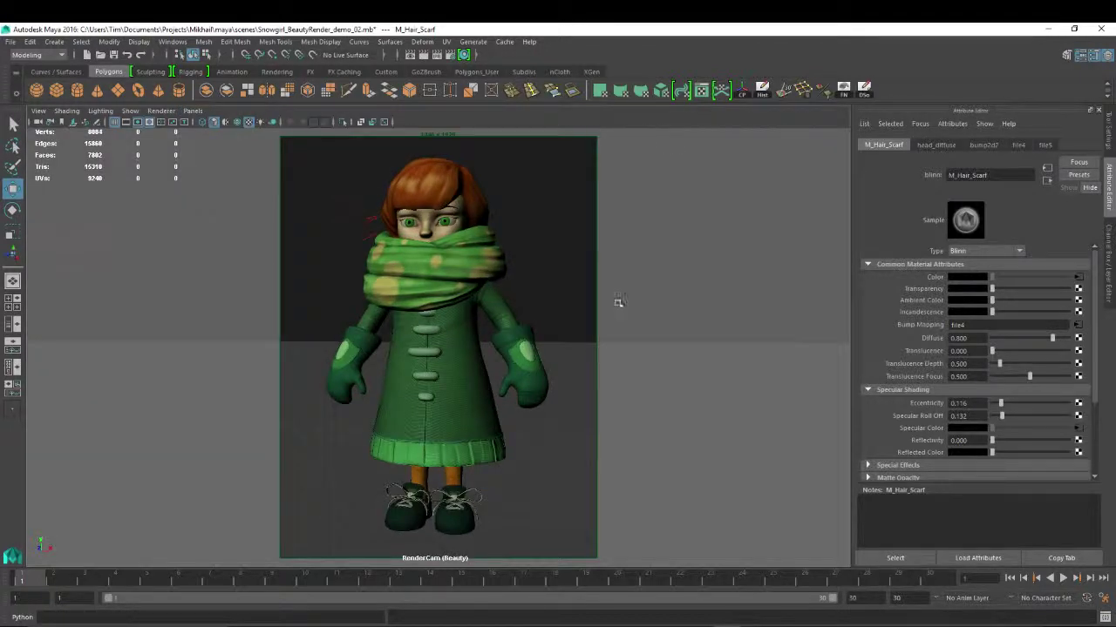
# - Show the render layers and make the Occlusion layer active with nothing selected
pyautogui.hotkey('ctrl', 'a')
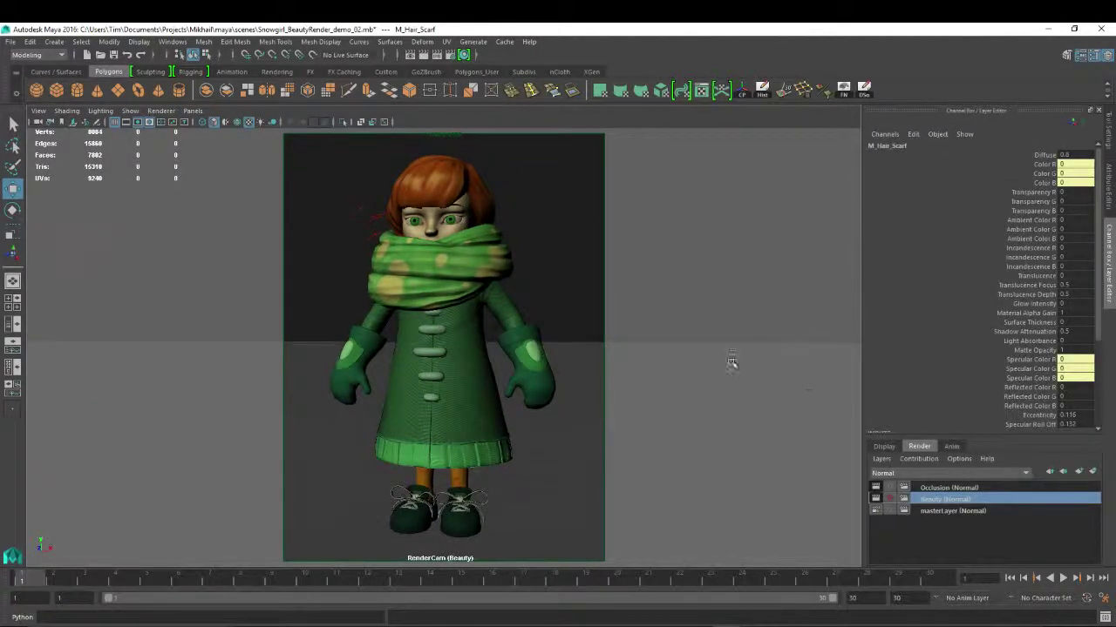
pyautogui.click(428, 187)
pyautogui.moveTo(351, 163); pyautogui.dragTo(523, 498)
pyautogui.click(948, 490)
pyautogui.click(577, 204)
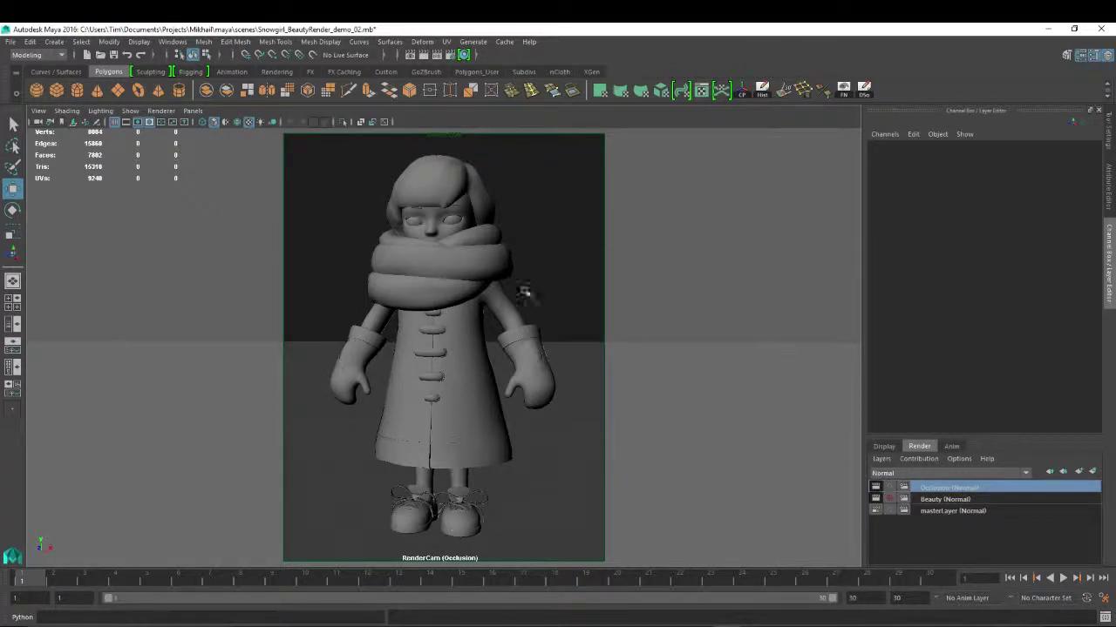
# - Open the Occlusion render layer's attributes and apply the Occlusion preset to the layer
pyautogui.rightClick(967, 493)
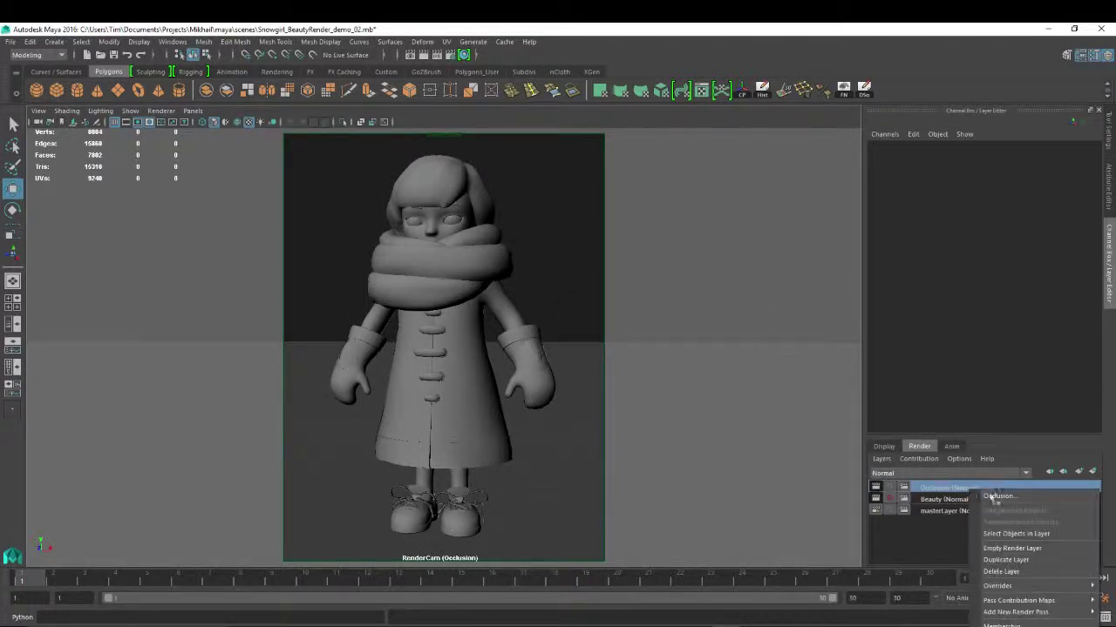
pyautogui.click(1002, 615)
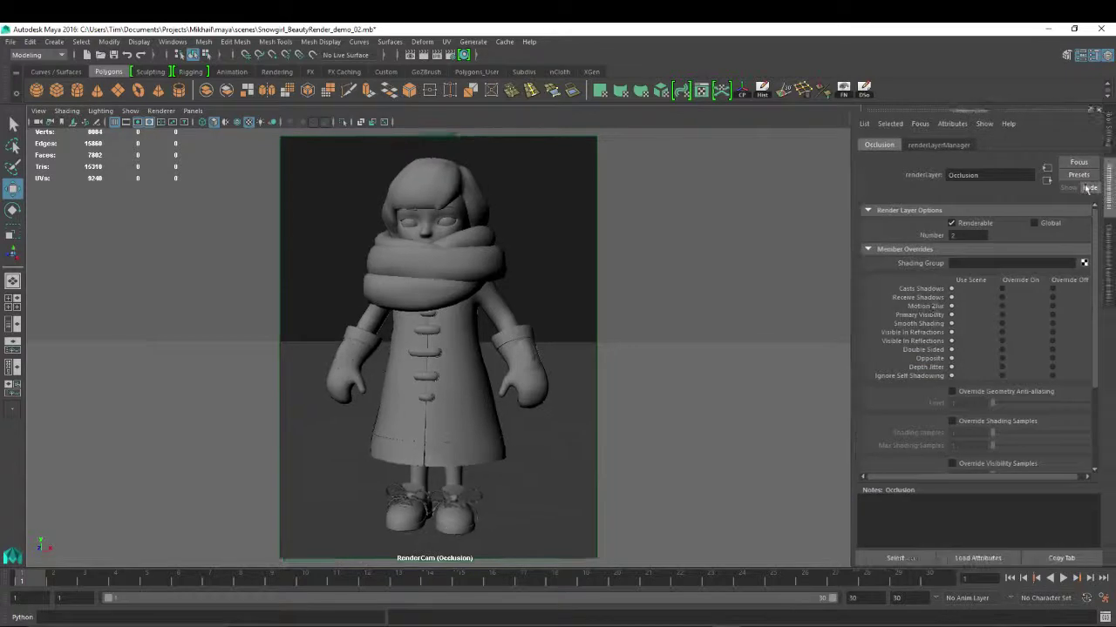
pyautogui.click(1080, 176)
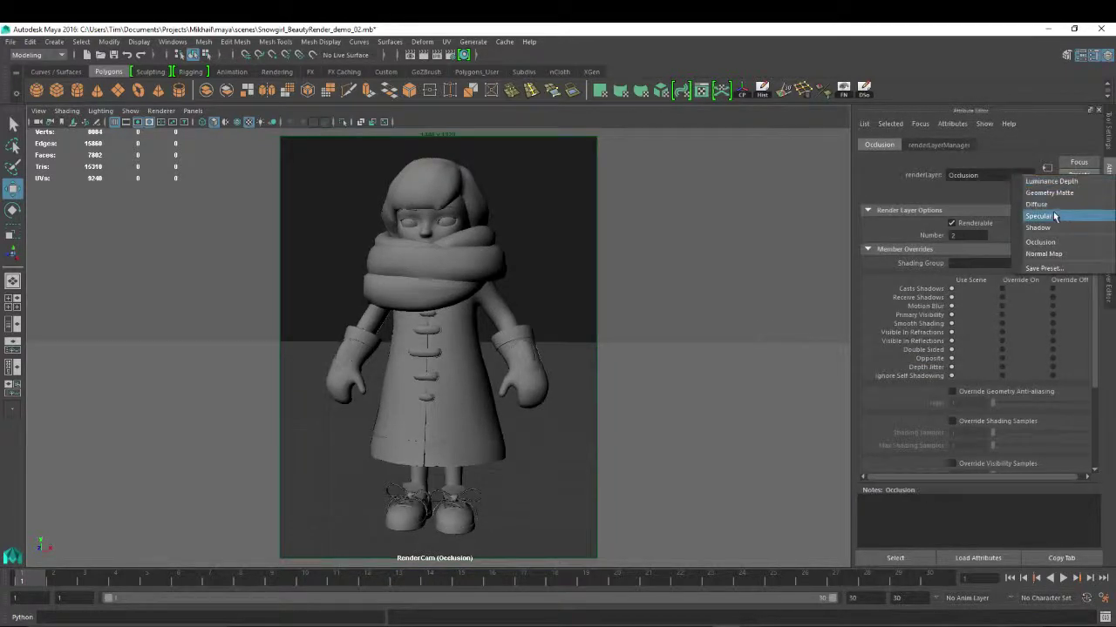
pyautogui.click(1042, 242)
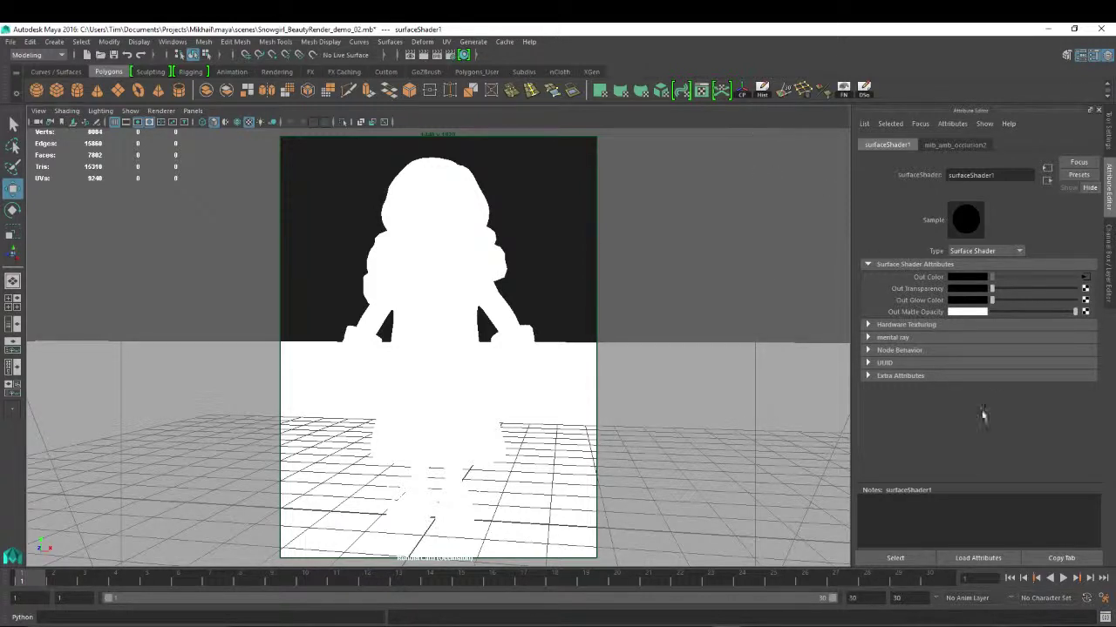
# - Bring back the material browser layout and rename the preset's surface shader as occlusion_new
pyautogui.hotkey('ctrl', 'a')
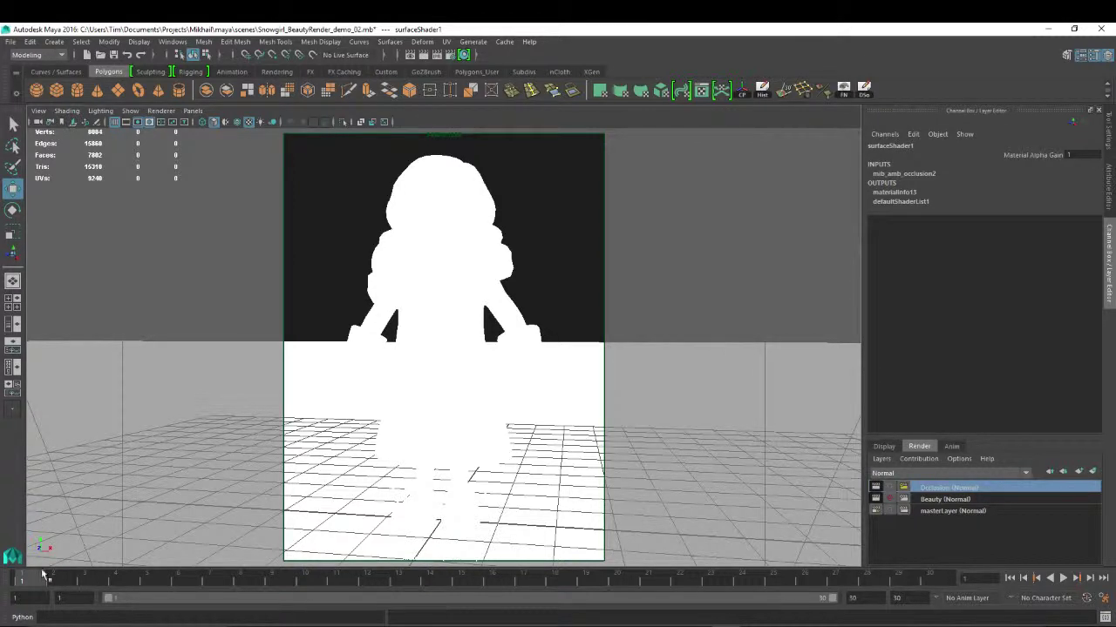
pyautogui.click(12, 367)
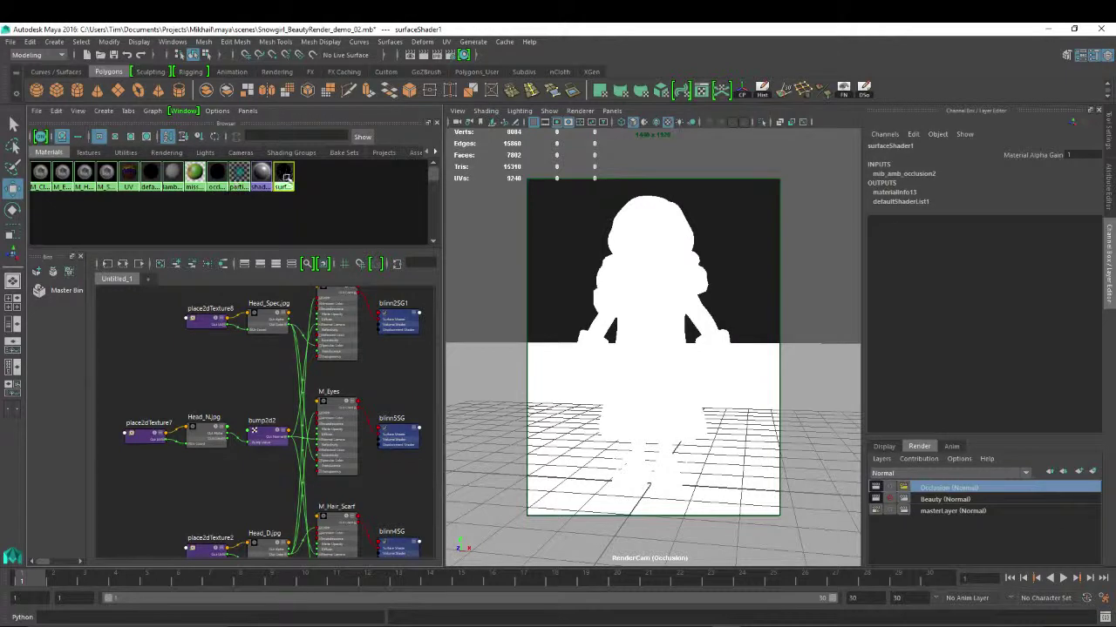
pyautogui.doubleClick(285, 178)
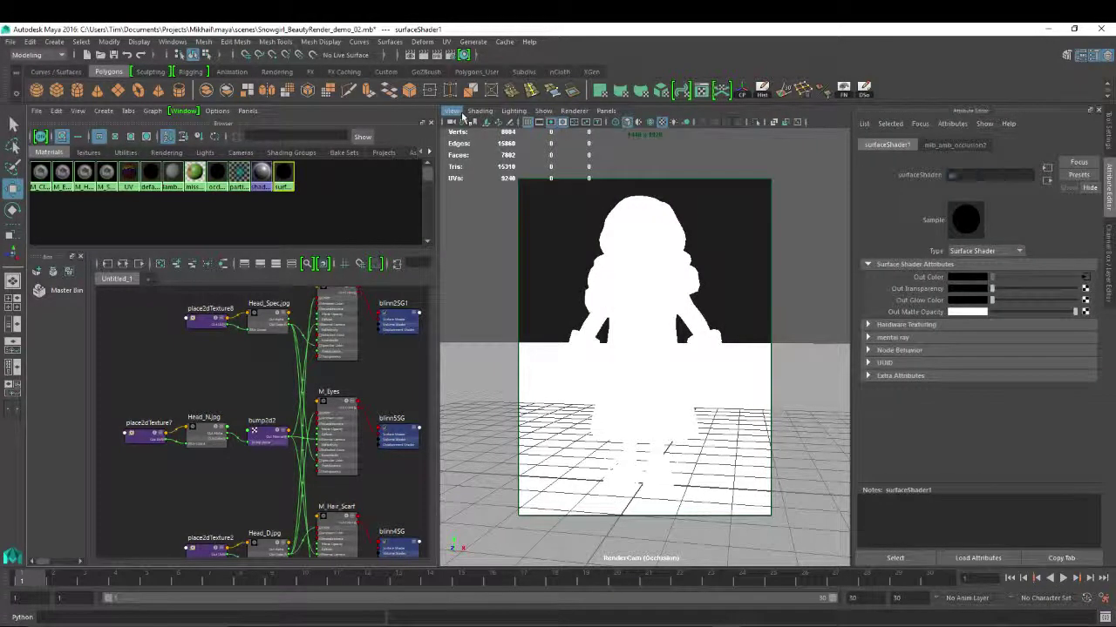
pyautogui.write('occlusion_new')
pyautogui.press('Return')
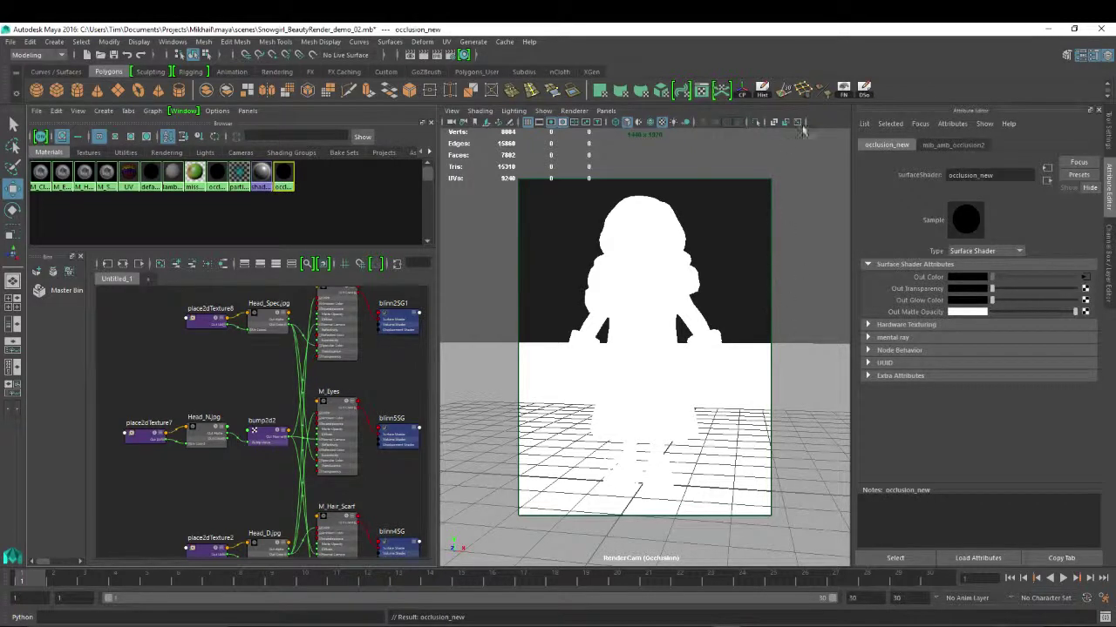
# - Start an interactive mental ray render and set its region over the scarf, arms and upper coat
pyautogui.click(435, 56)
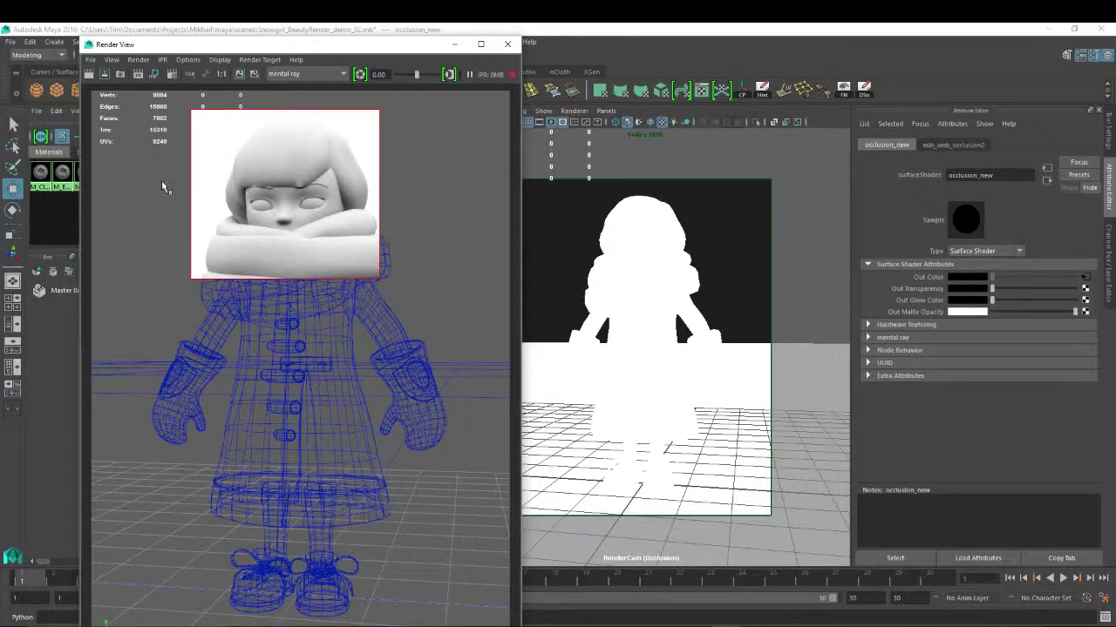
pyautogui.moveTo(138, 173); pyautogui.dragTo(493, 403)
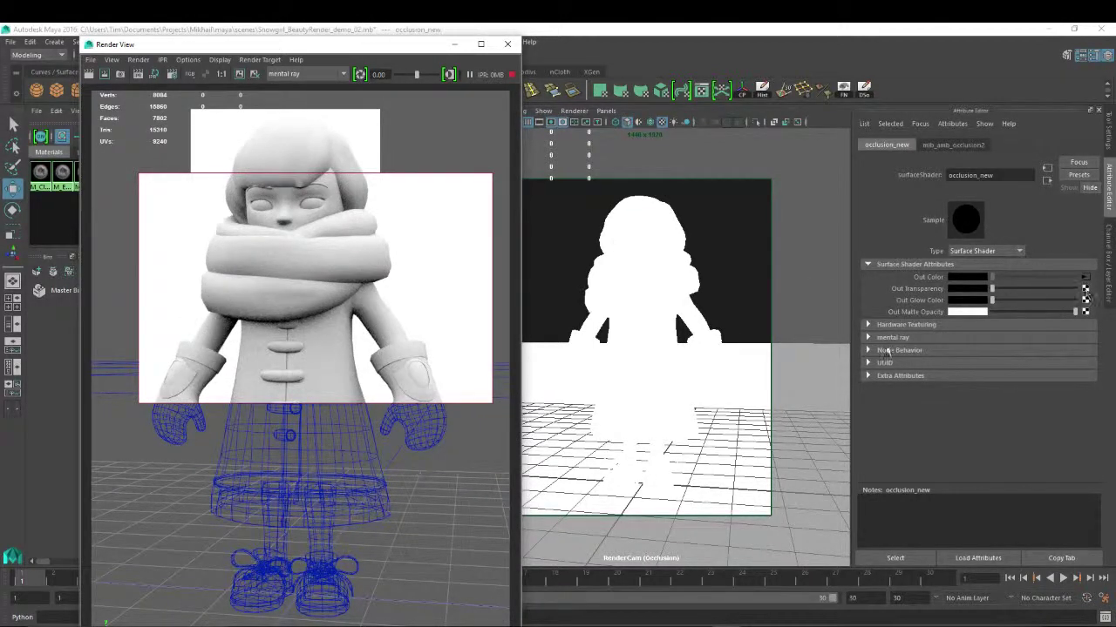
# - Set the Samples of mib_amb_occlusion2 to 32 and render a region around the head and scarf
pyautogui.click(955, 146)
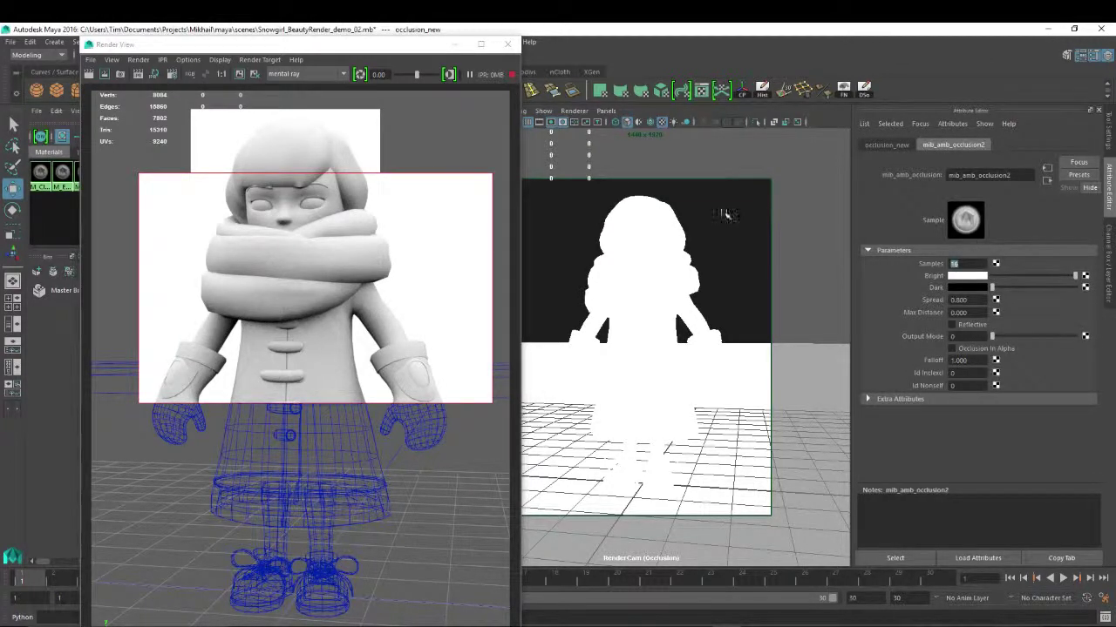
pyautogui.write('32')
pyautogui.press('Return')
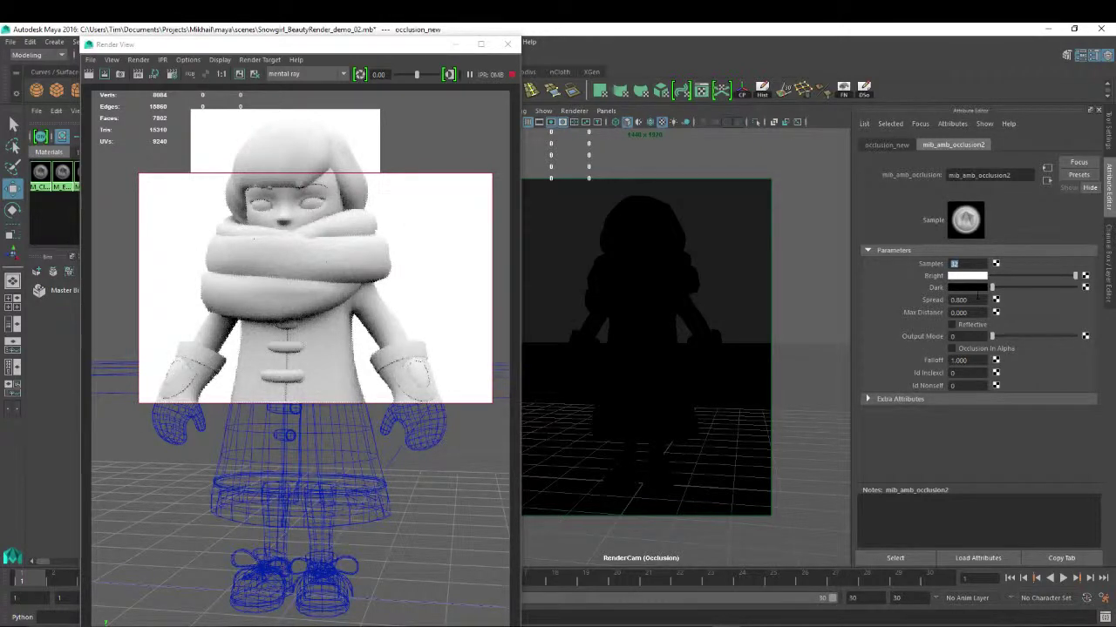
pyautogui.moveTo(151, 138); pyautogui.dragTo(394, 328)
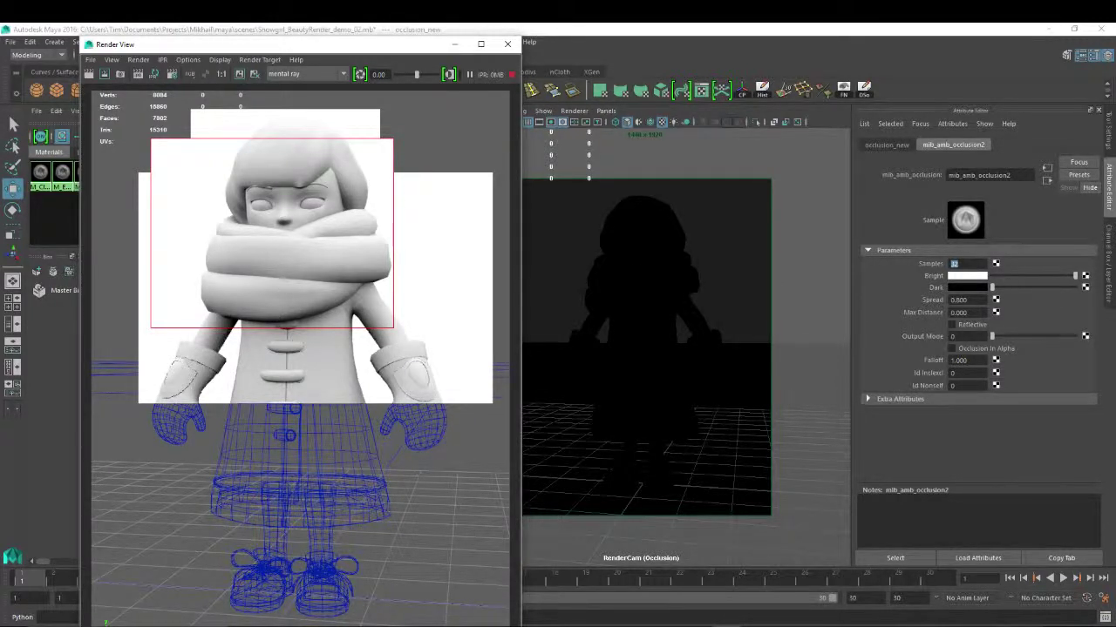
# - Try a Max Distance of 0.8 on mib_amb_occlusion2
pyautogui.moveTo(970, 300); pyautogui.dragTo(730, 284)
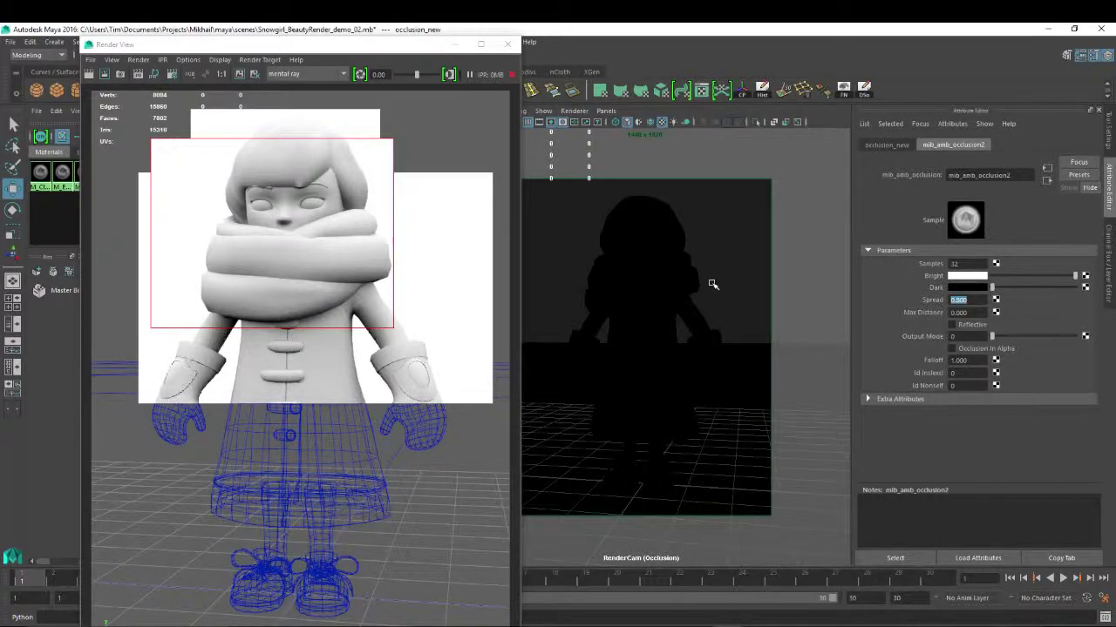
pyautogui.press('Tab')
pyautogui.press('Tab')
pyautogui.click(968, 300)
pyautogui.doubleClick(963, 299)
pyautogui.press('Tab')
pyautogui.write('0.8')
pyautogui.press('Return')
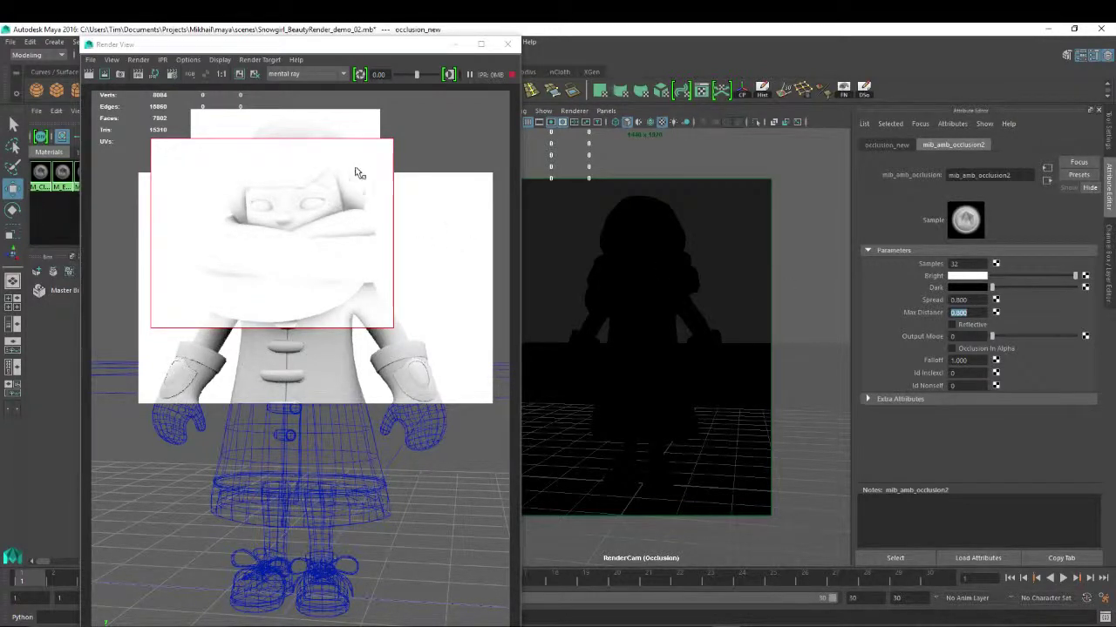
# - Try a Spread of 2 and a Max Distance of 2 for the ambient occlusion
pyautogui.hotkey('shift', 'Tab')
pyautogui.write('2')
pyautogui.press('Return')
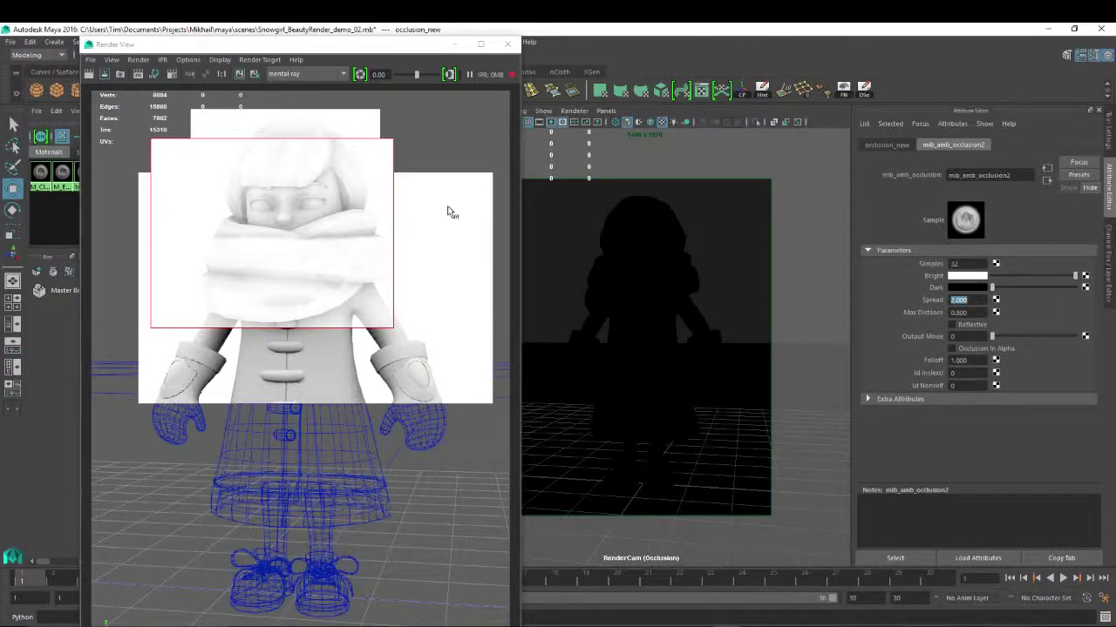
pyautogui.click(976, 312)
pyautogui.write('2')
pyautogui.press('Return')
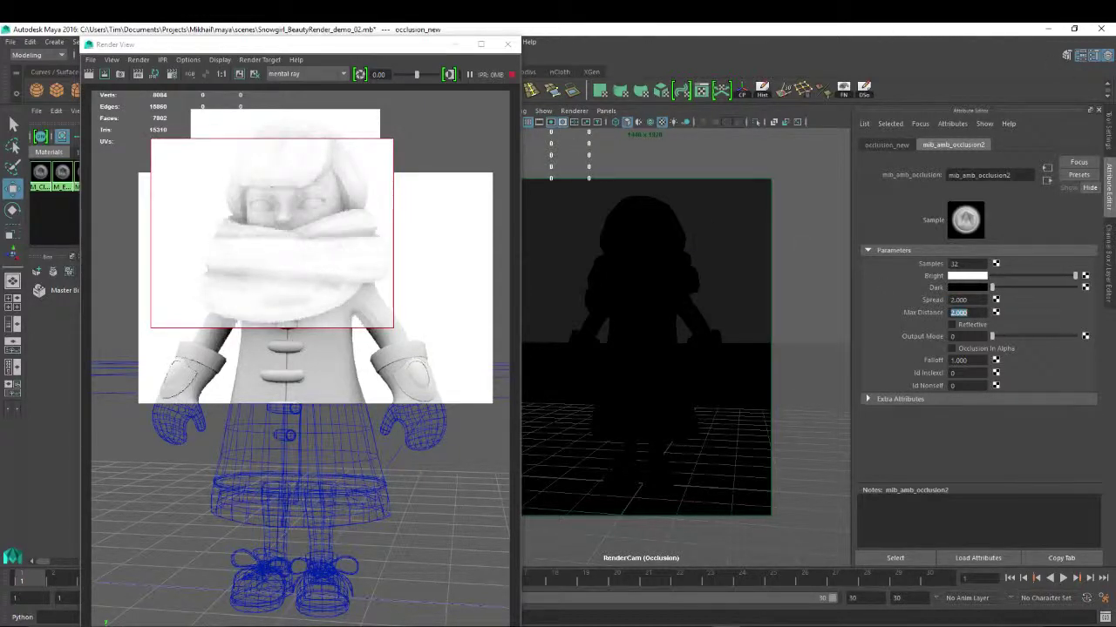
# - Try a Spread of 1.2 with a Max Distance of 10 for the ambient occlusion
pyautogui.hotkey('shift', 'Tab')
pyautogui.press('BackSpace')
pyautogui.write('1.2')
pyautogui.press('Return')
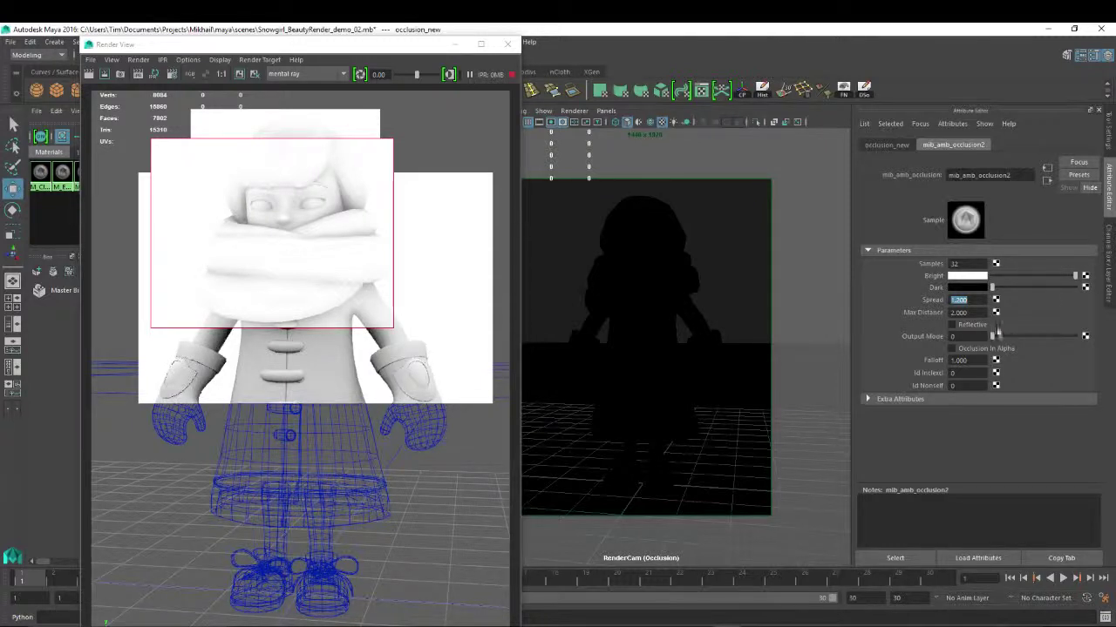
pyautogui.press('Tab')
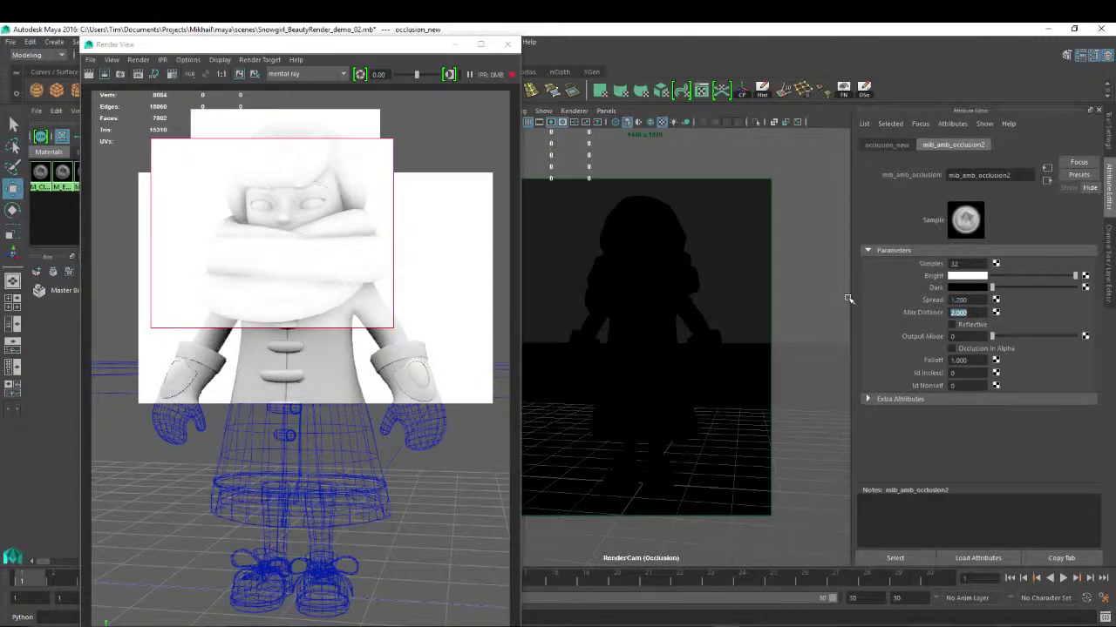
pyautogui.write('10')
pyautogui.press('Return')
# - Set the occlusion's Max Distance to 0.8, and try Spread at 0.8 before setting it to 1.2
pyautogui.write('0.8')
pyautogui.hotkey('shift', 'Tab')
pyautogui.write('0.8')
pyautogui.press('Return')
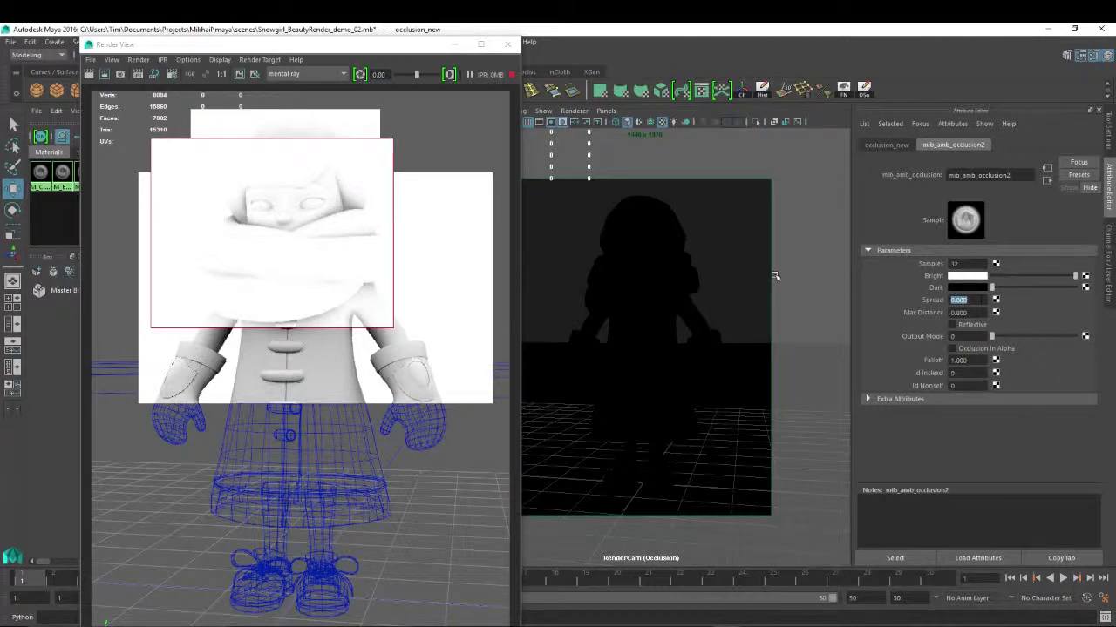
pyautogui.write('1.2')
pyautogui.press('Return')
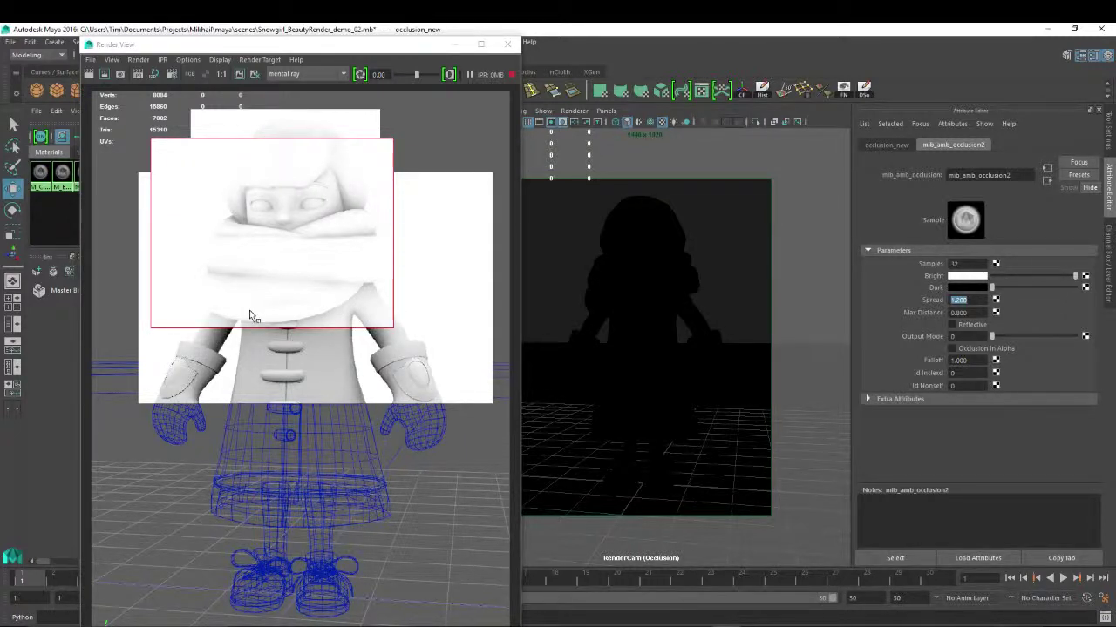
# - Re-render a region covering the top of the head and hair to check the occlusion settings
pyautogui.click(198, 107)
pyautogui.moveTo(199, 106); pyautogui.dragTo(394, 189)
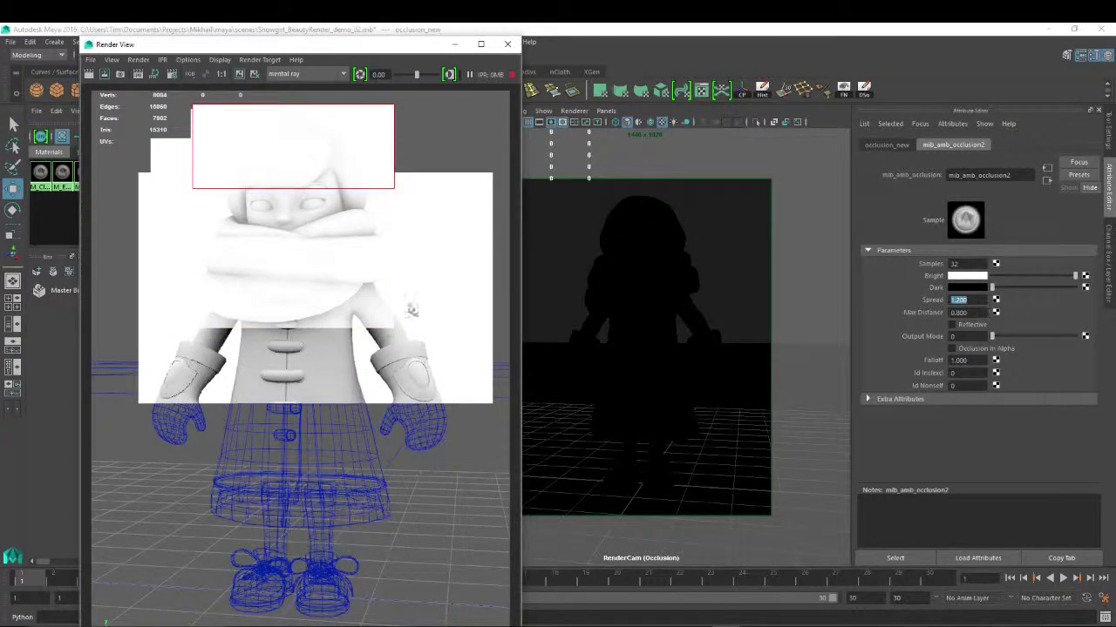
# - Try a Max Distance of 0 for the ambient occlusion, keeping Spread at 1.2
pyautogui.press('Tab')
pyautogui.write('0')
pyautogui.press('Return')
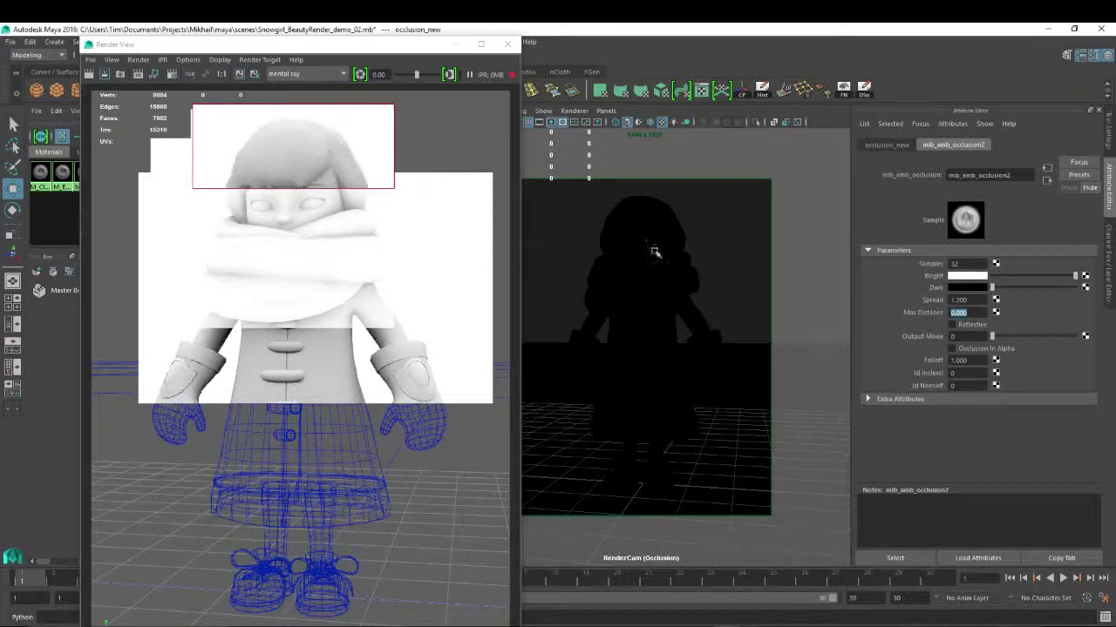
# - Re-render a region over the face and scarf, trying an occlusion Spread of 0.6 and then 0.8
pyautogui.moveTo(193, 145); pyautogui.dragTo(374, 279)
pyautogui.moveTo(969, 300); pyautogui.dragTo(719, 259)
pyautogui.write('0.8')
pyautogui.press('Return')
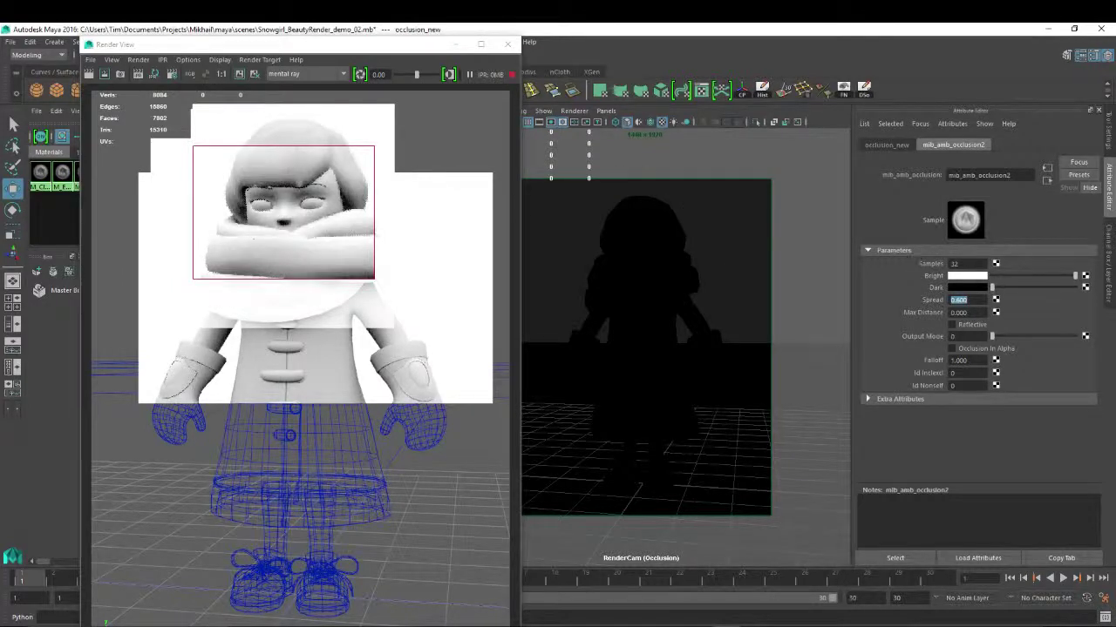
pyautogui.write('0.8')
pyautogui.press('Return')
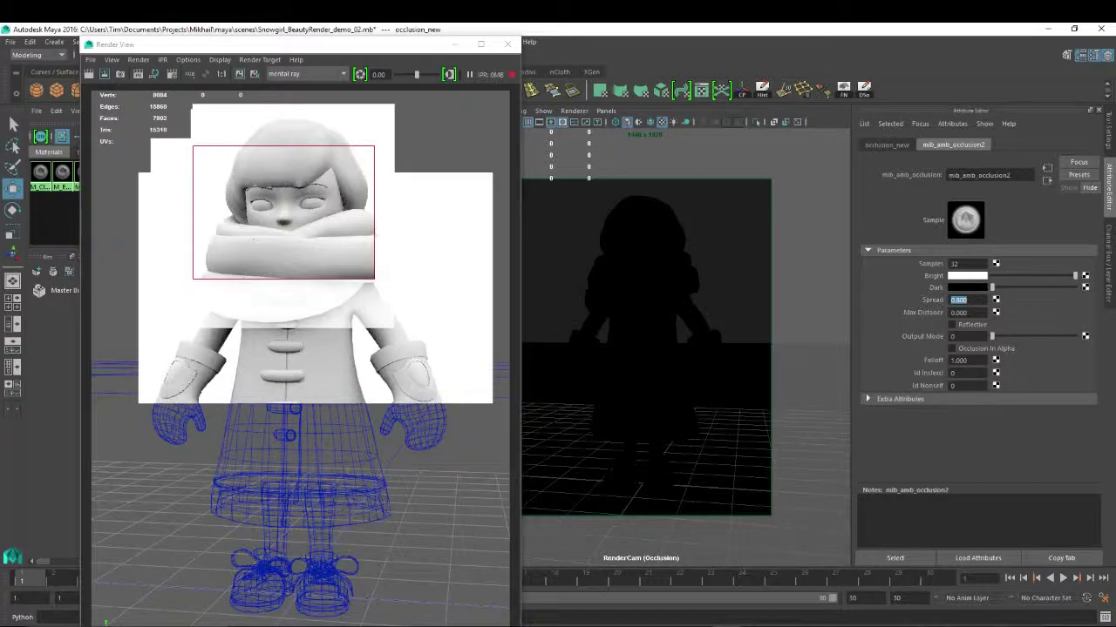
# - Try occlusion Max Distance values of 0.1 and 10 on the face and scarf region
pyautogui.moveTo(967, 312); pyautogui.dragTo(622, 299)
pyautogui.press('BackSpace')
pyautogui.write('0.1')
pyautogui.press('Return')
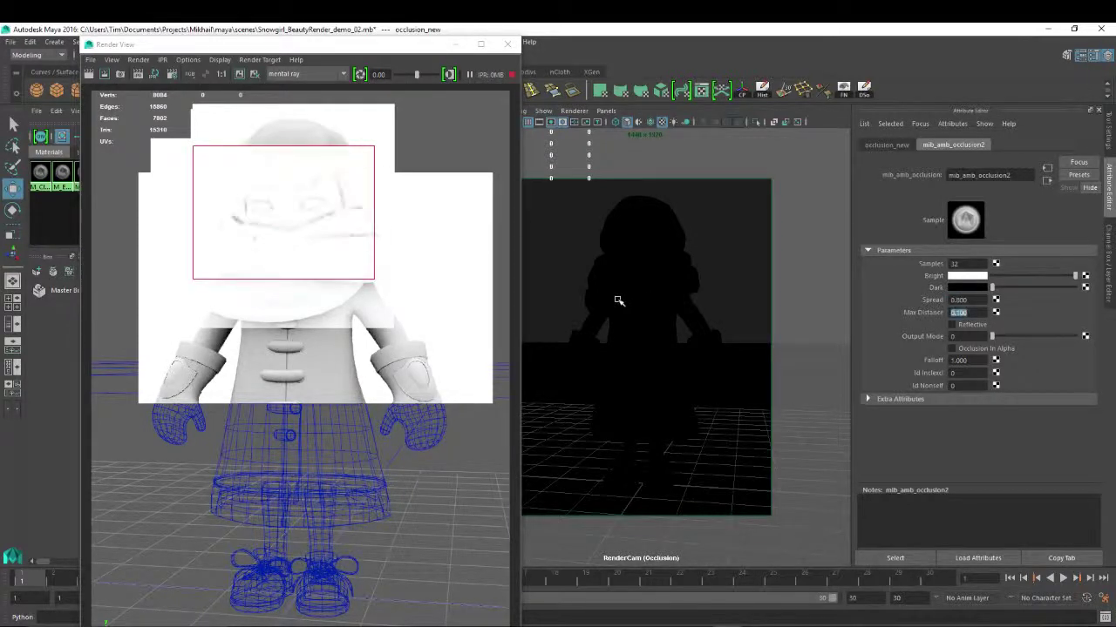
pyautogui.write('10')
pyautogui.press('Return')
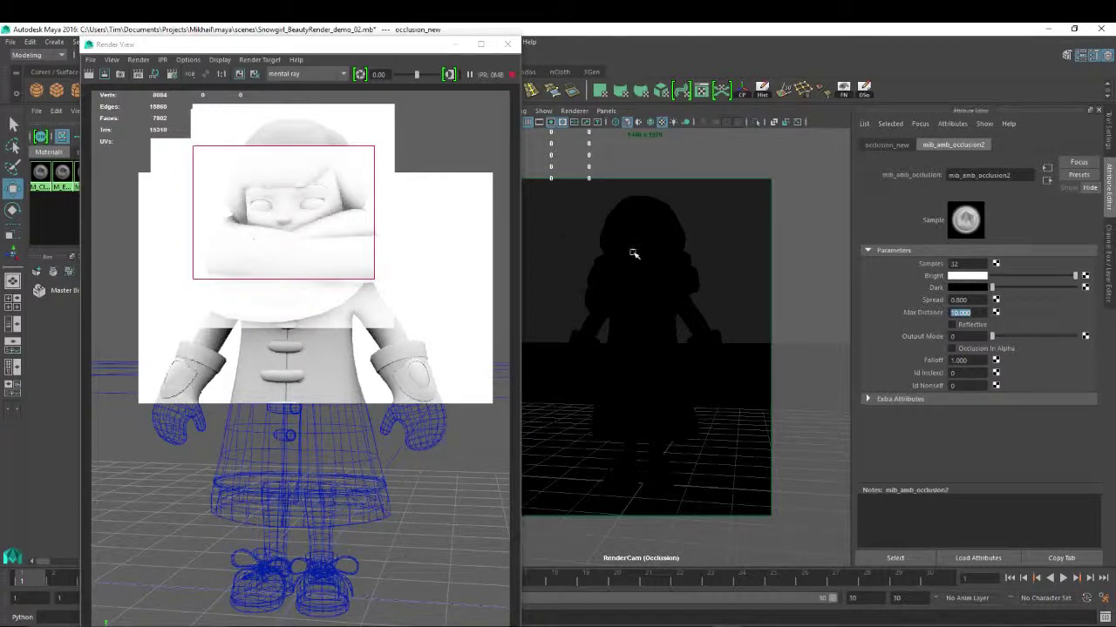
# - Re-render a region over the top of the head with the occlusion's Max Distance at 20 and Spread at 1.2
pyautogui.moveTo(168, 111); pyautogui.dragTo(382, 185)
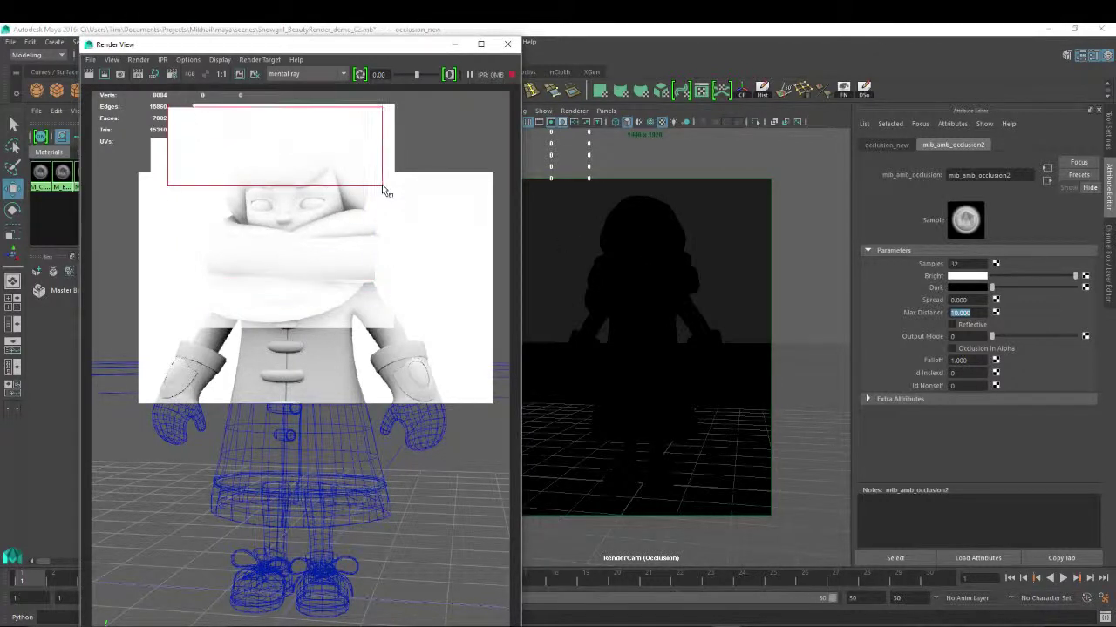
pyautogui.click(935, 310)
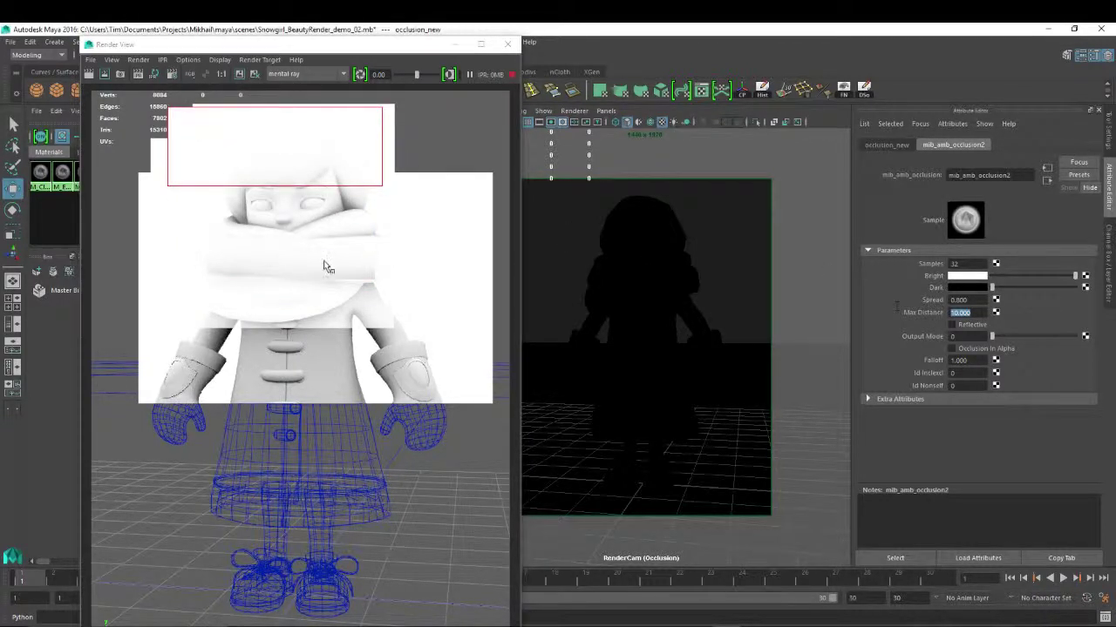
pyautogui.write('20')
pyautogui.press('Return')
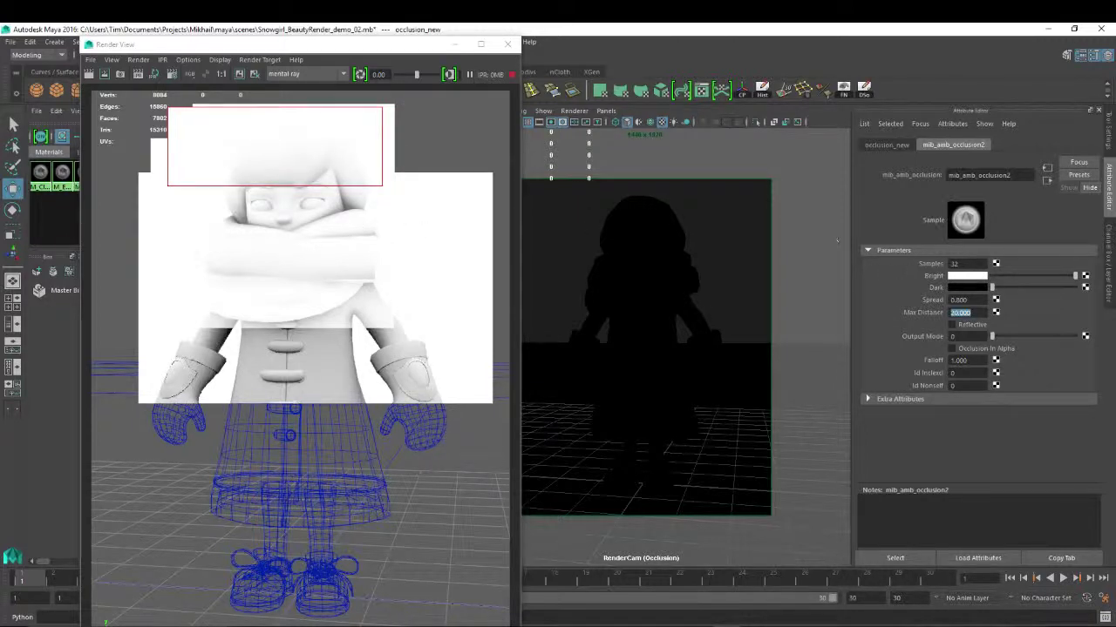
pyautogui.moveTo(970, 301); pyautogui.dragTo(941, 301)
pyautogui.press('BackSpace')
pyautogui.write('1.2')
pyautogui.press('Return')
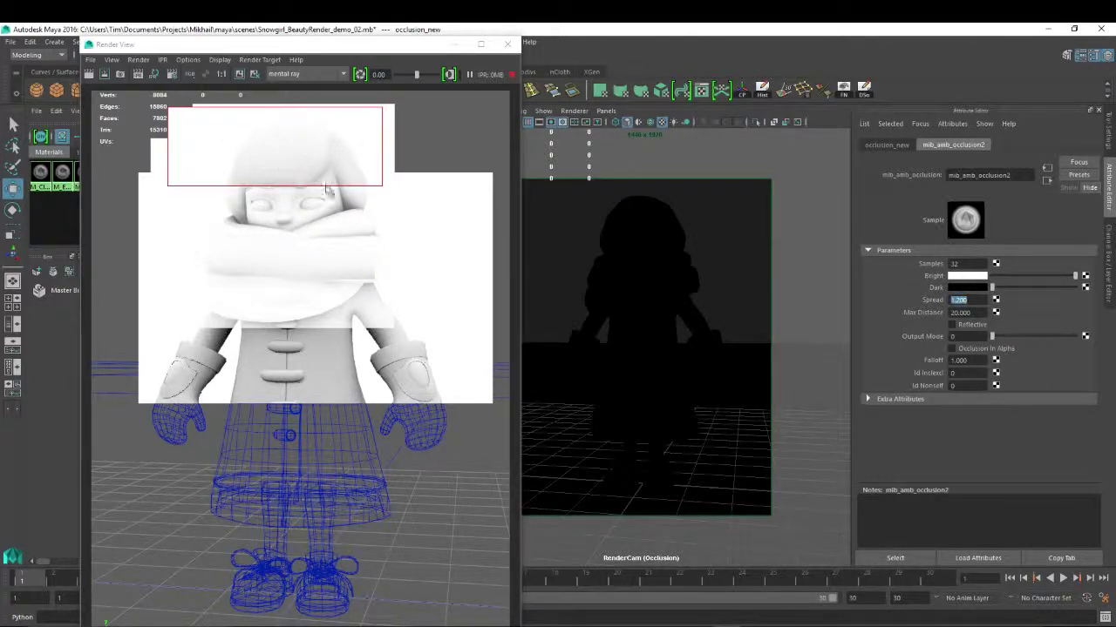
# - Re-render the face and scarf region, trying a Max Distance of 30 before setting it back to 20
pyautogui.moveTo(215, 157); pyautogui.dragTo(368, 275)
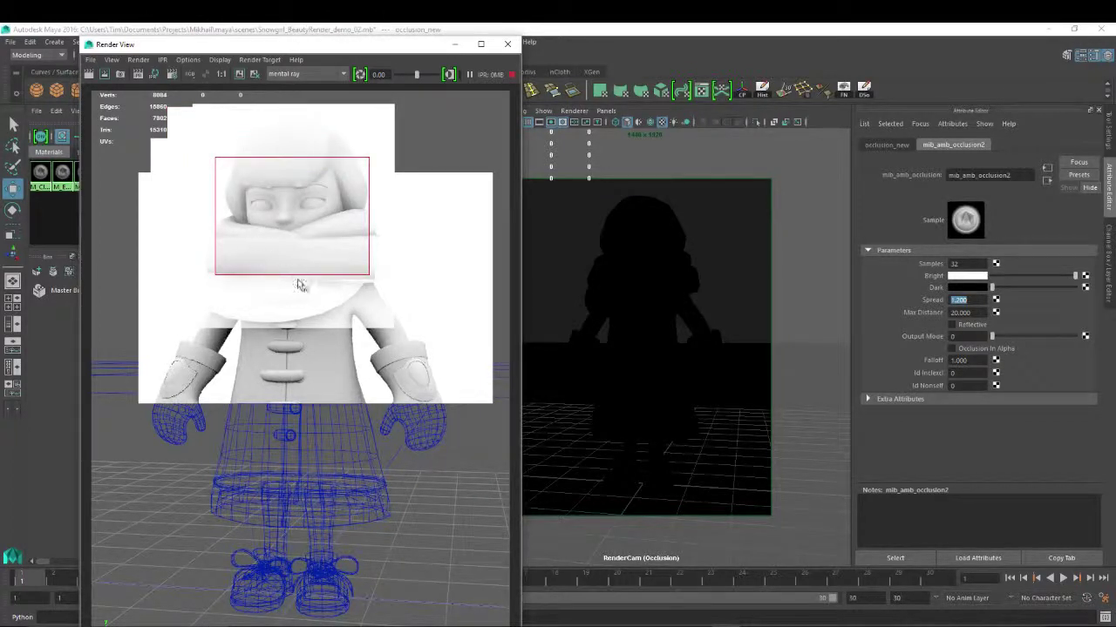
pyautogui.click(959, 312)
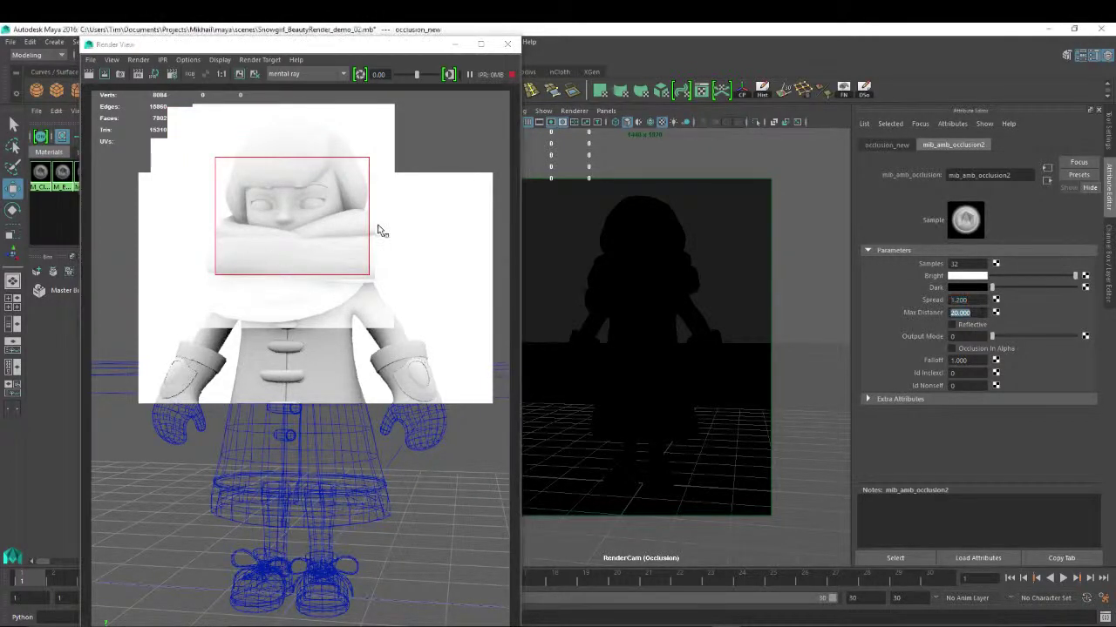
pyautogui.write('30')
pyautogui.press('Return')
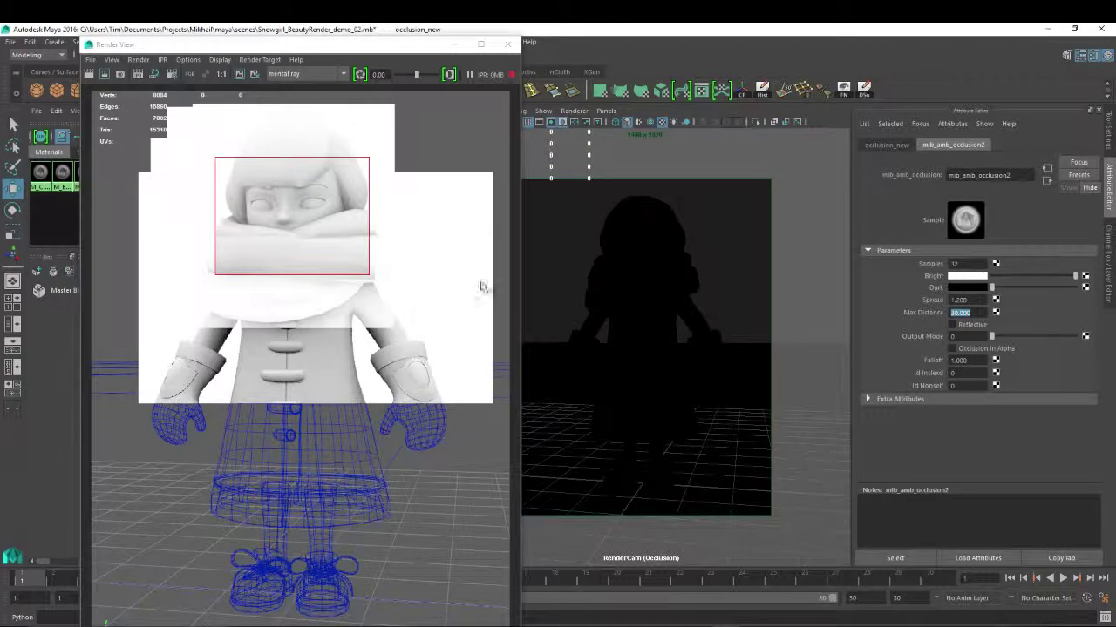
pyautogui.write('20')
pyautogui.press('Return')
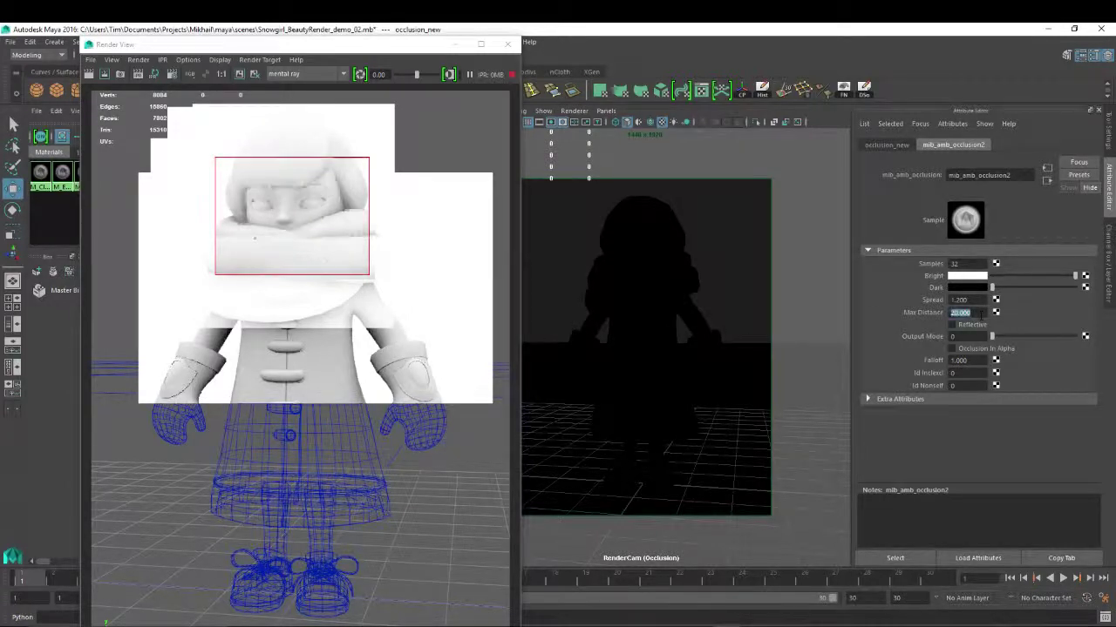
# - Compare occlusion Spread values of 1.2 and 1, leaving Spread at 1
pyautogui.moveTo(972, 300); pyautogui.dragTo(942, 300)
pyautogui.write('1.2')
pyautogui.press('Return')
pyautogui.write('1')
pyautogui.press('Return')
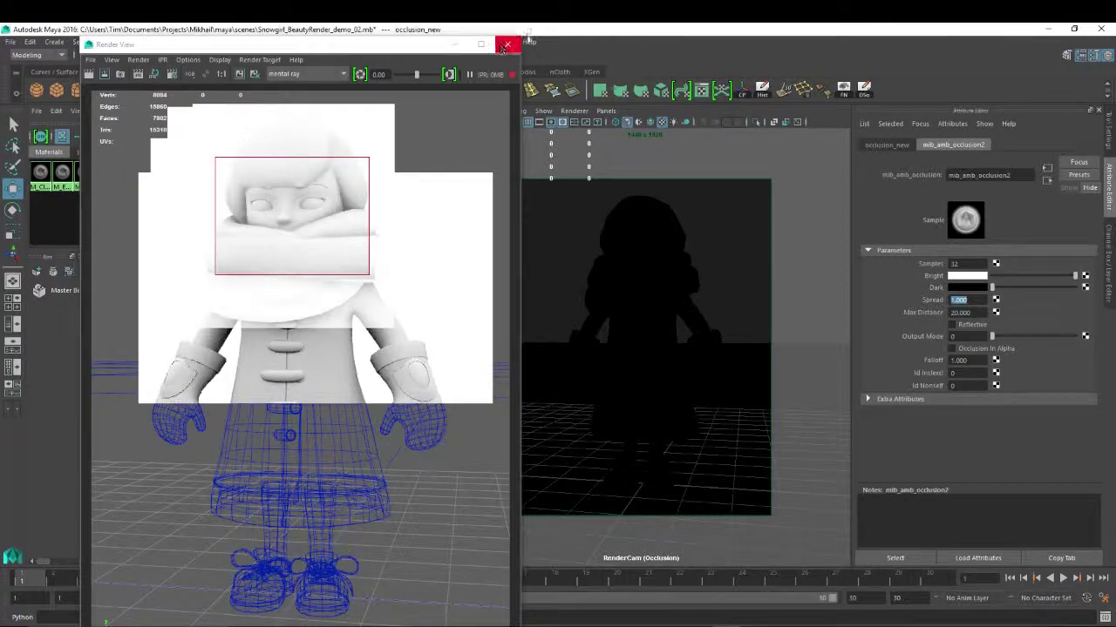
# - Close the render preview, bring back the render layer list and save the scene
pyautogui.click(507, 44)
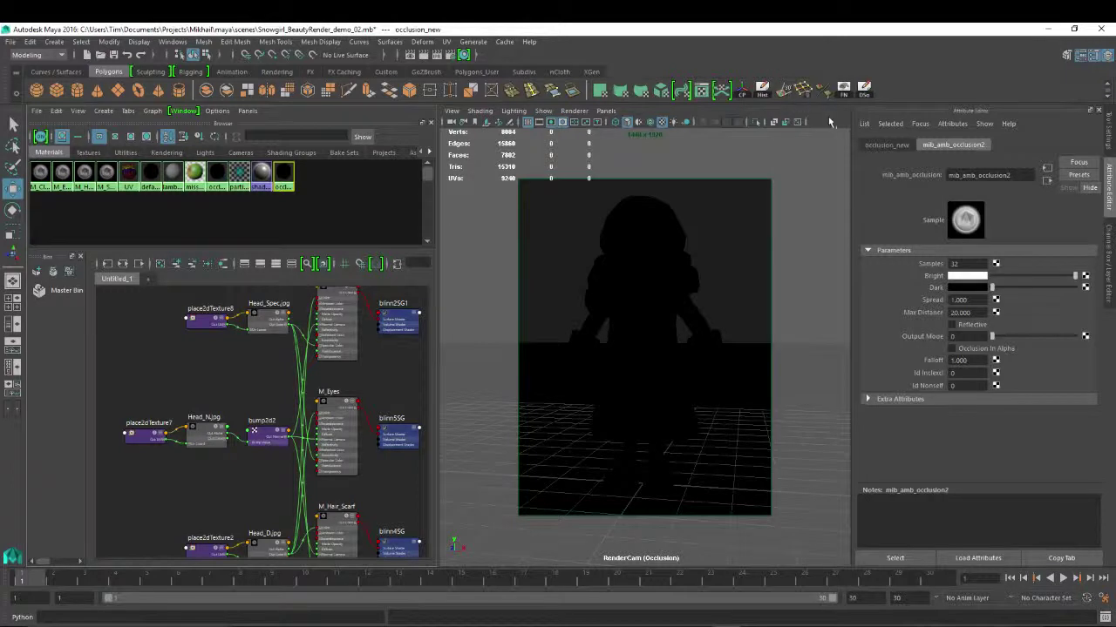
pyautogui.hotkey('ctrl', 'a')
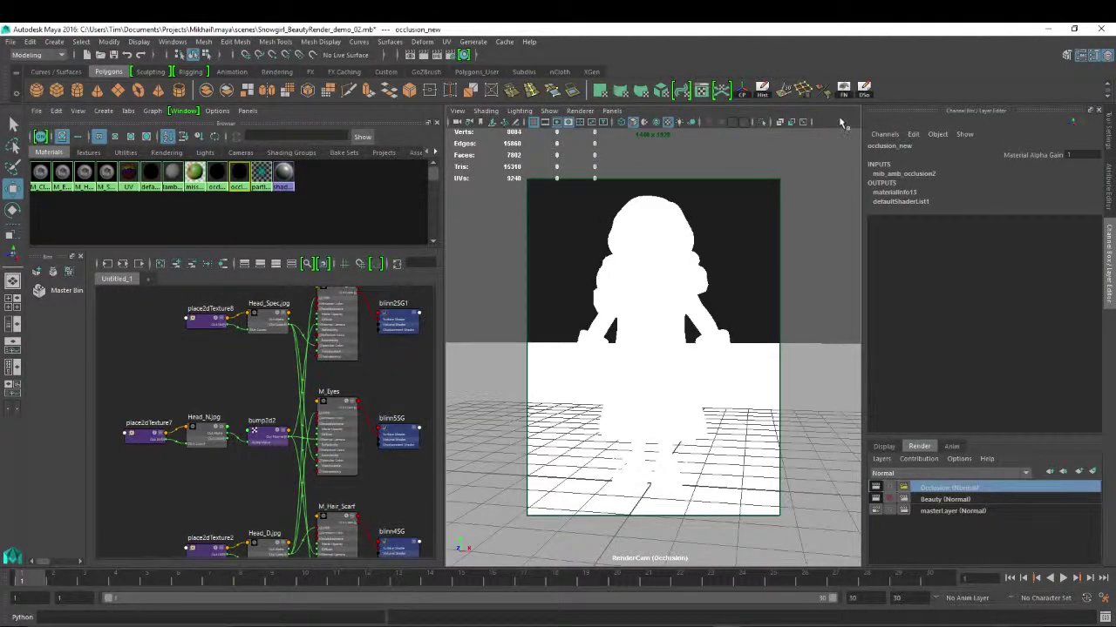
pyautogui.hotkey('ctrl', 's')
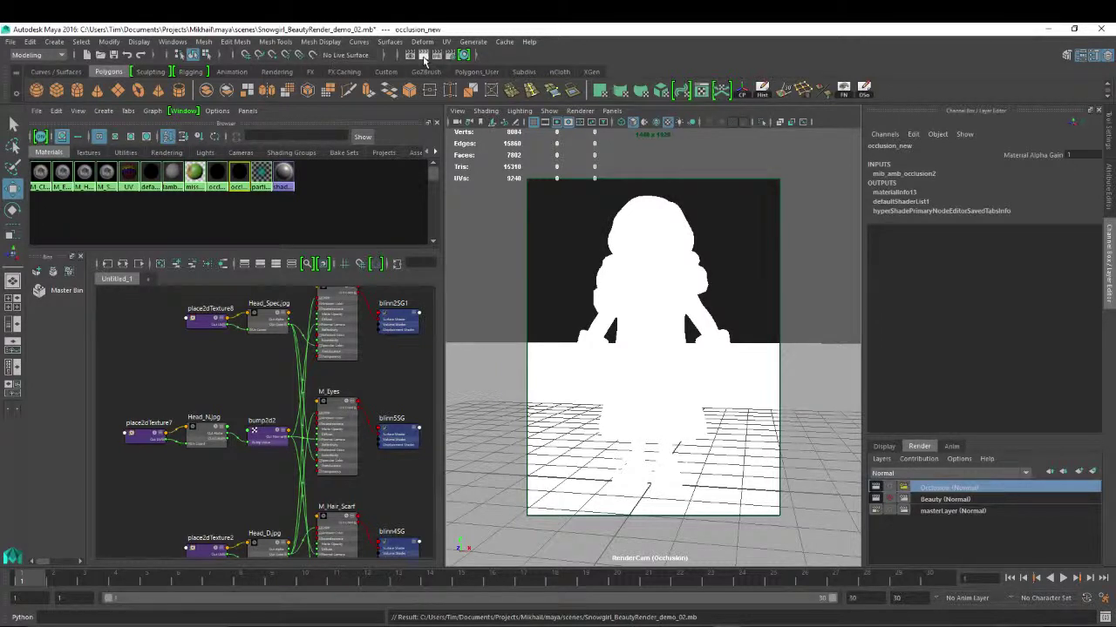
# - Set the test resolution to 75% (1080x1440) and render the full occlusion frame
pyautogui.click(410, 55)
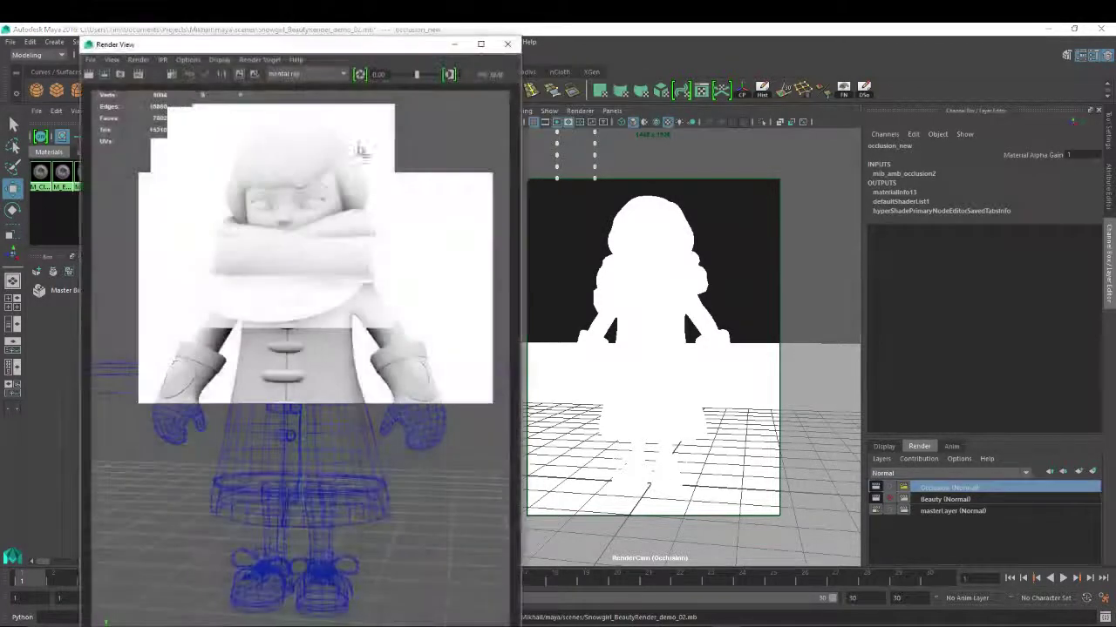
pyautogui.click(140, 60)
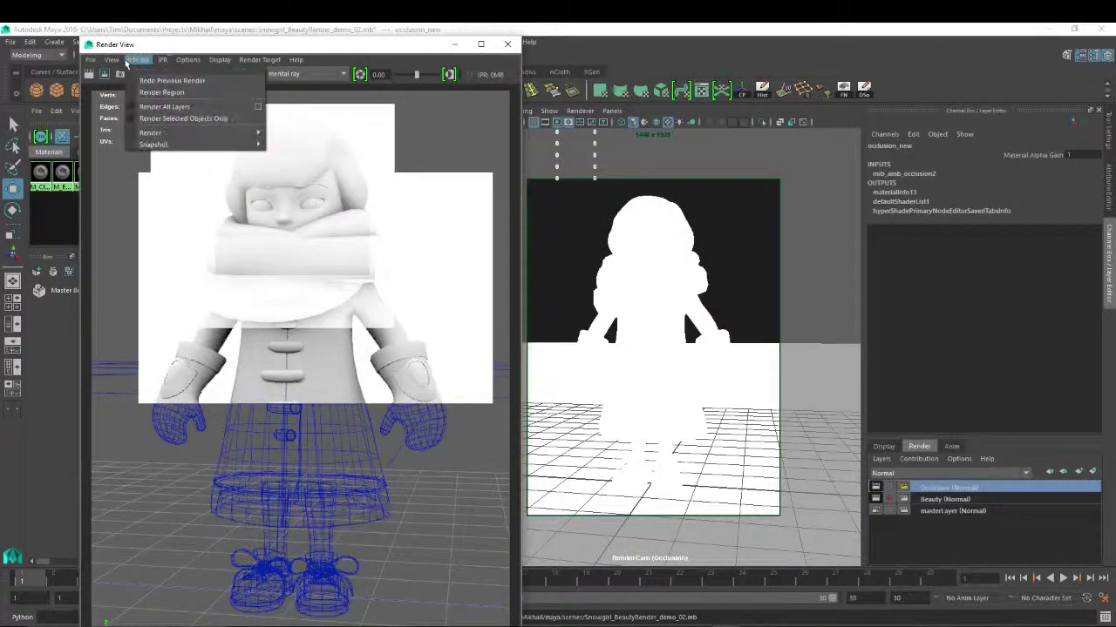
pyautogui.click(207, 59)
pyautogui.click(189, 60)
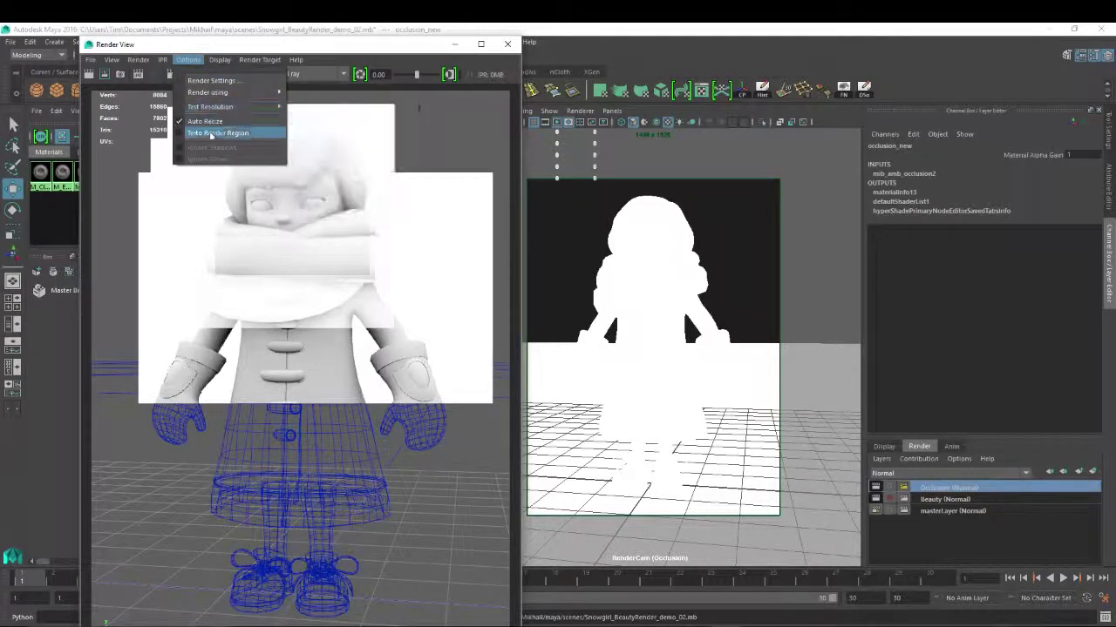
pyautogui.moveTo(213, 106)
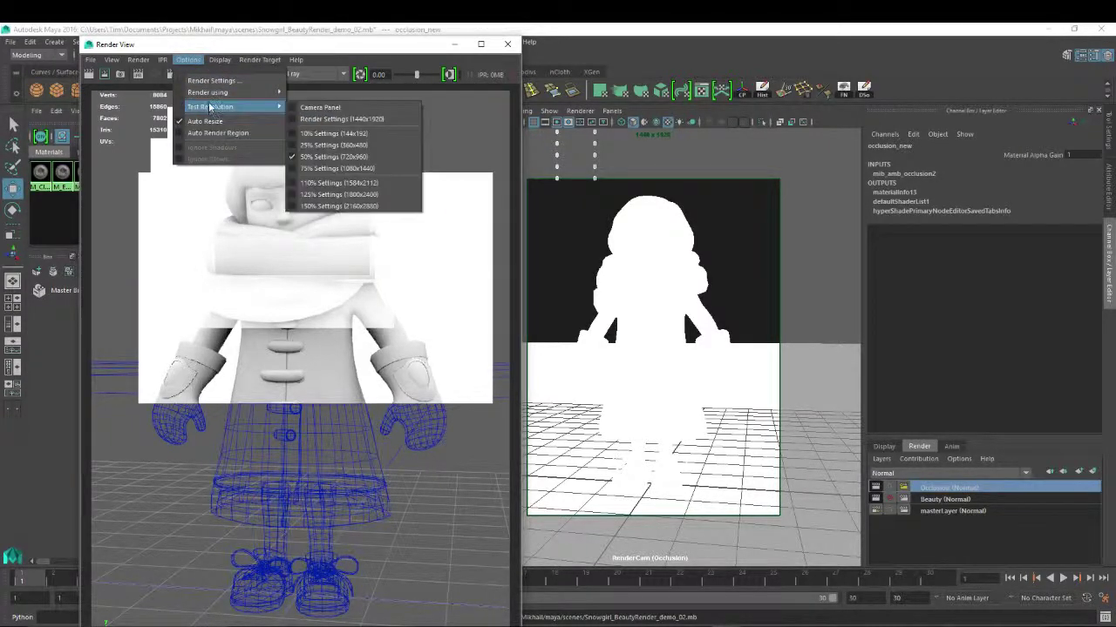
pyautogui.click(352, 168)
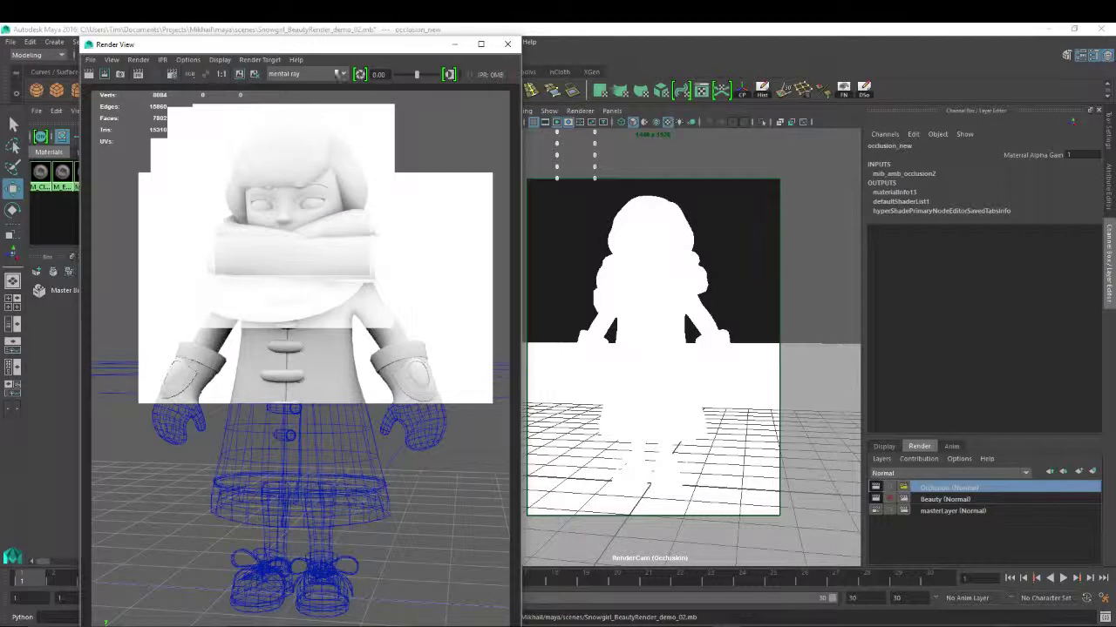
pyautogui.click(88, 74)
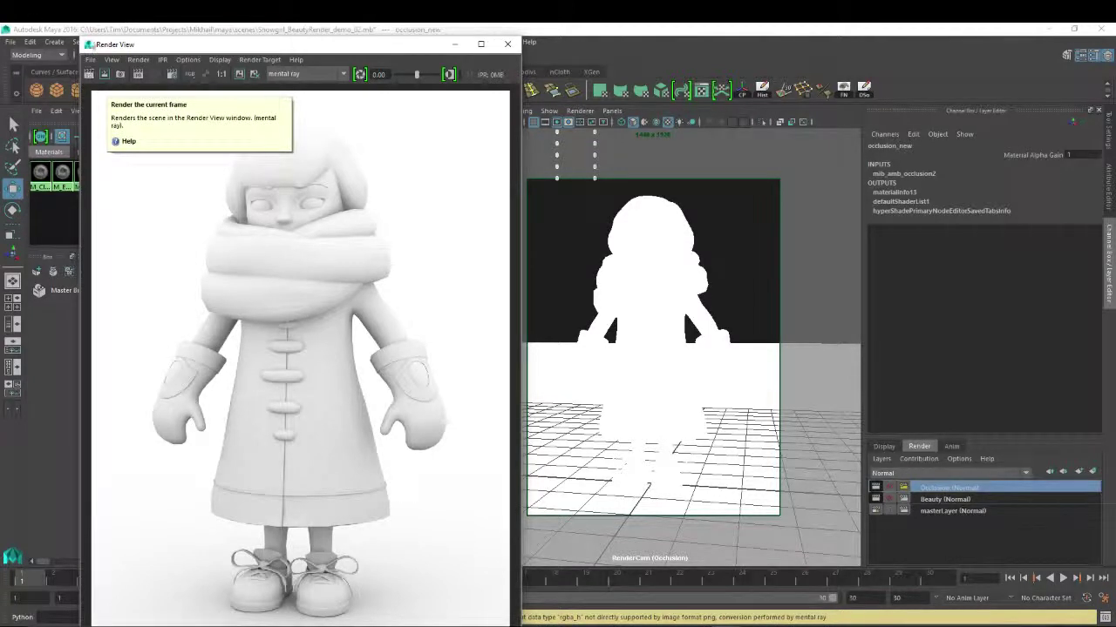
# - Save the occlusion render as PNG image OCCL_01 in a new folder named Beauty_Front_01 inside the project's images folder
pyautogui.click(90, 63)
pyautogui.click(122, 91)
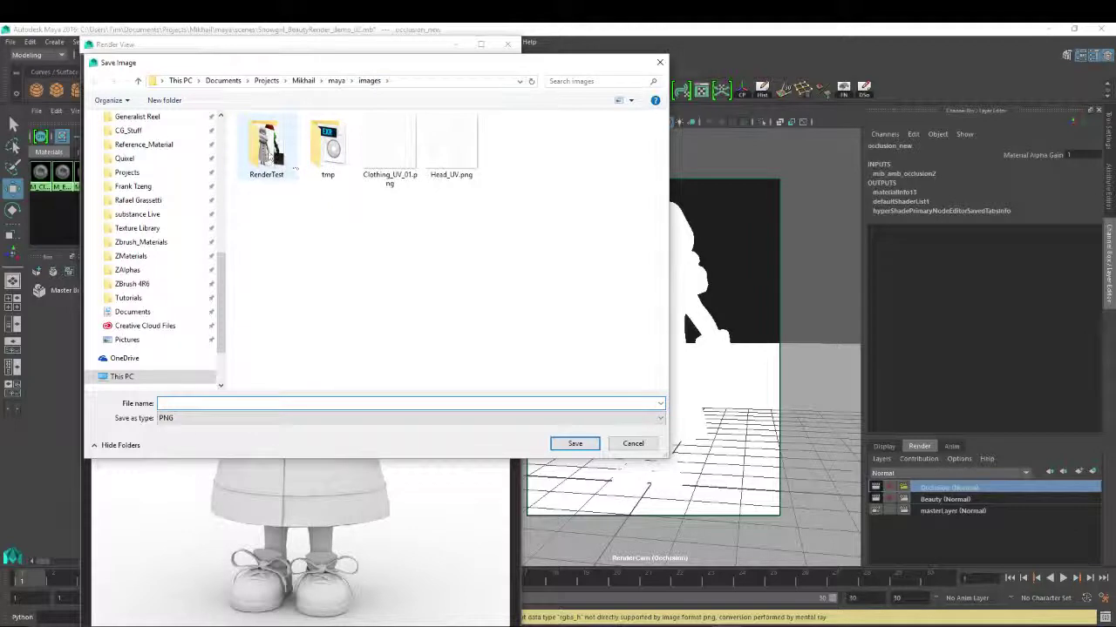
pyautogui.click(175, 101)
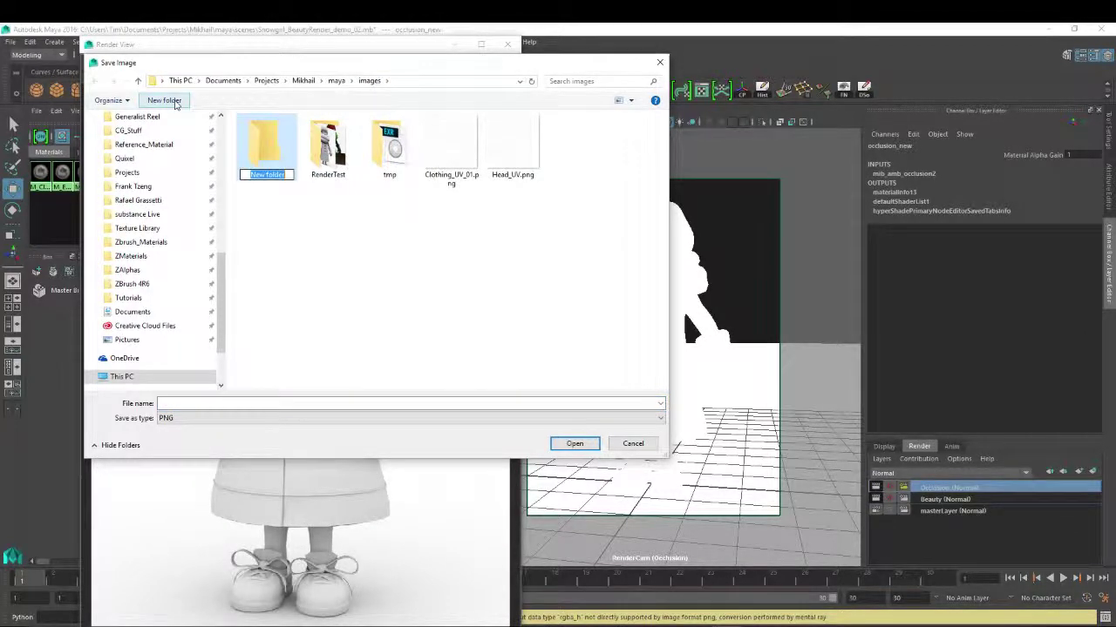
pyautogui.write('R')
pyautogui.write('eauty')
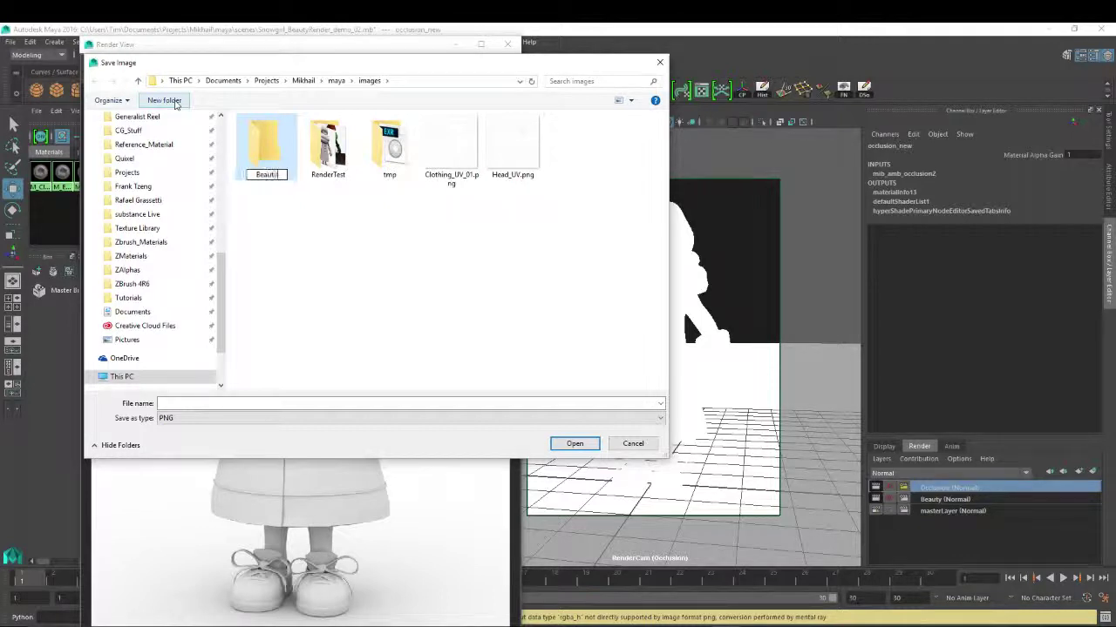
pyautogui.write('_Front_01')
pyautogui.press('Return')
pyautogui.press('Return')
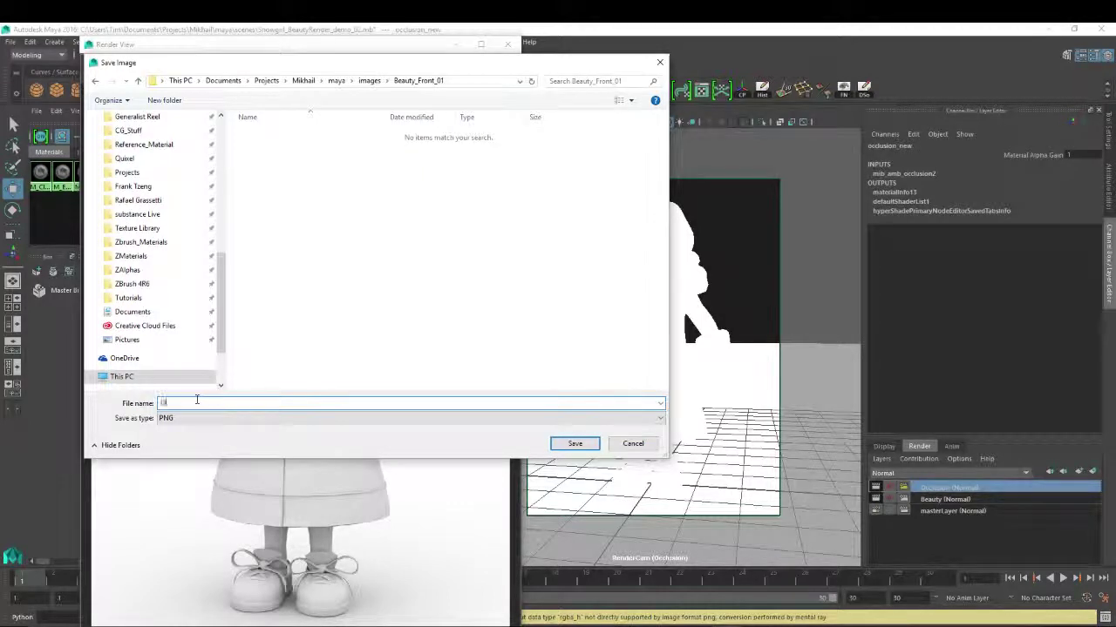
pyautogui.write('OCCL_01')
pyautogui.press('Return')
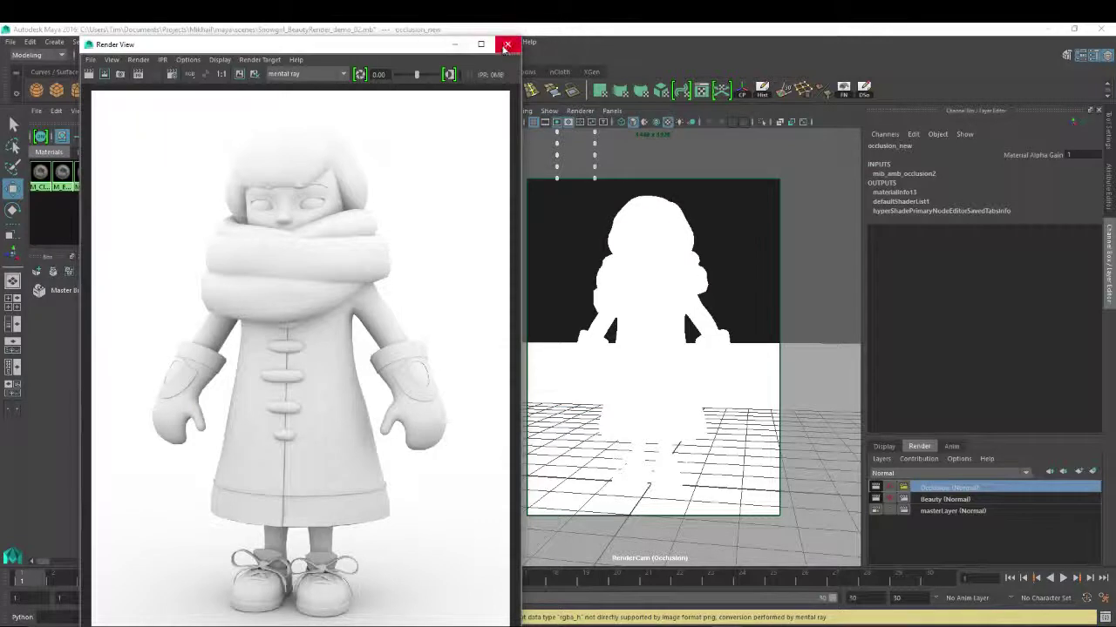
# - Switch to the Beauty render layer with plain shaded display and start an IPR render of it
pyautogui.click(506, 45)
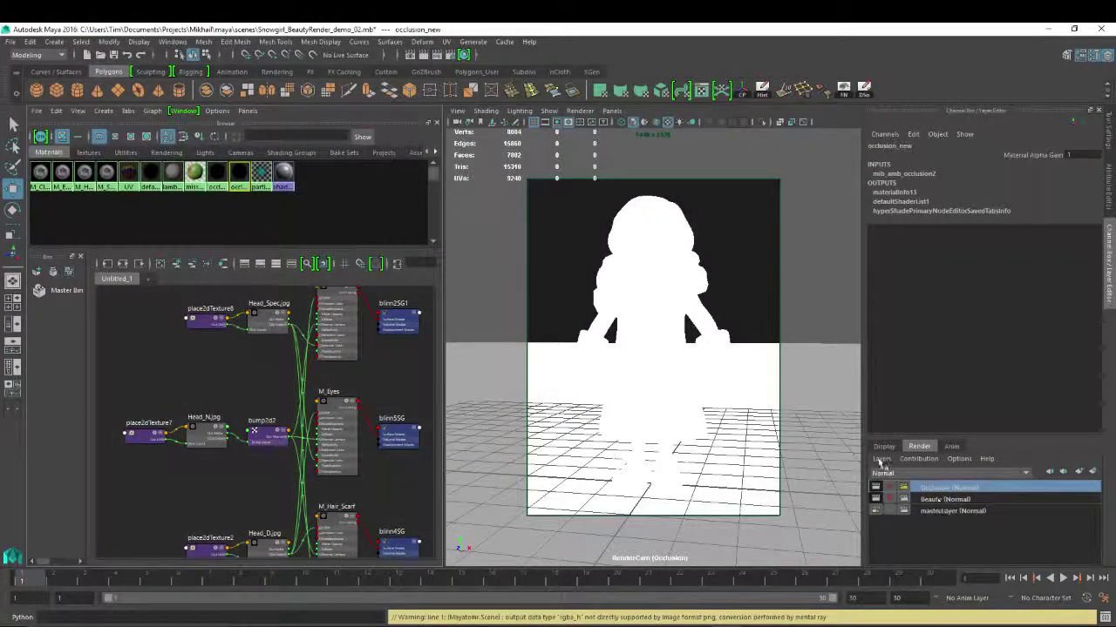
pyautogui.click(934, 500)
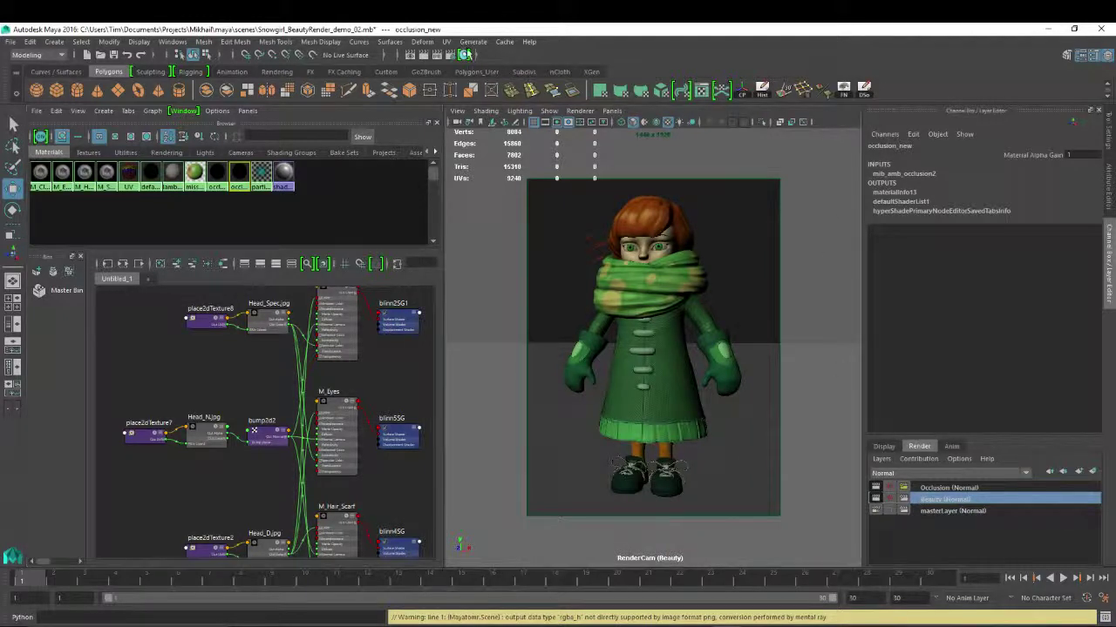
pyautogui.press('5')
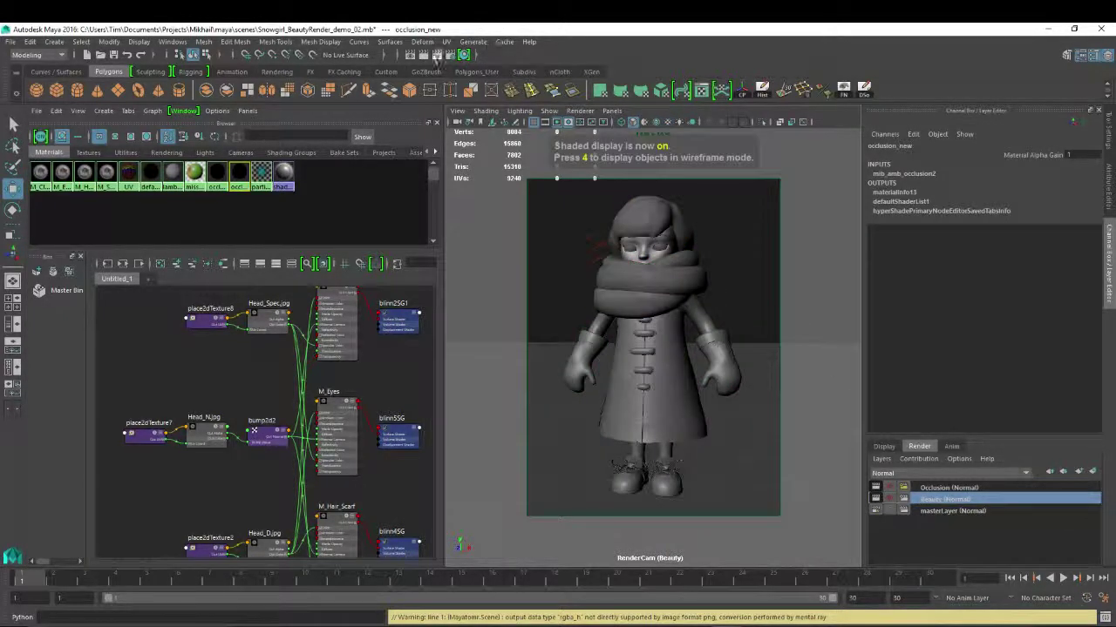
pyautogui.click(437, 54)
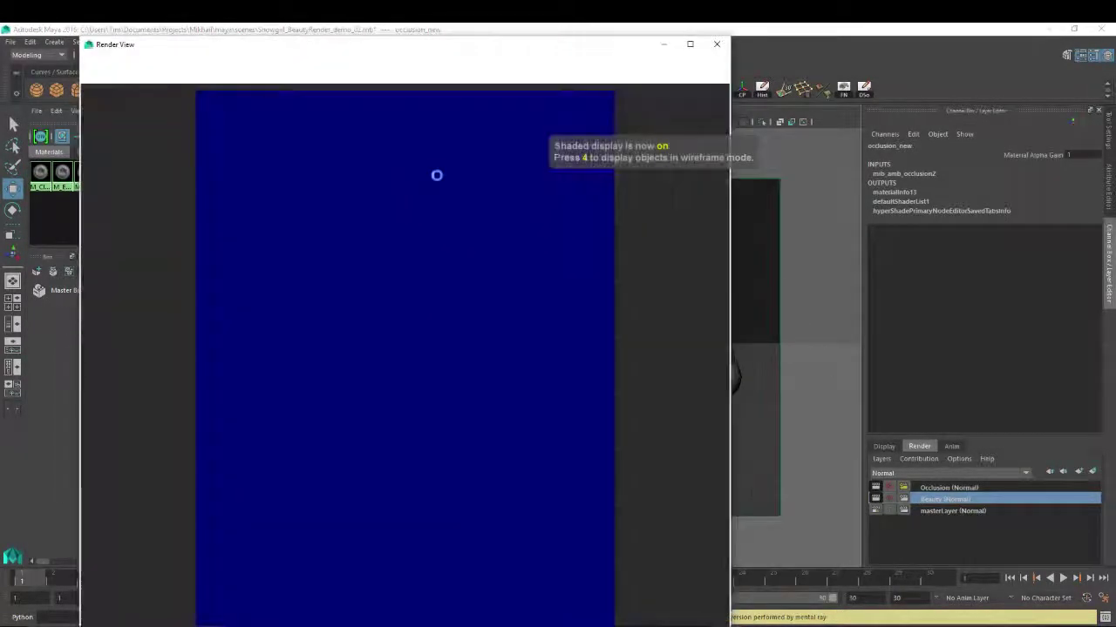